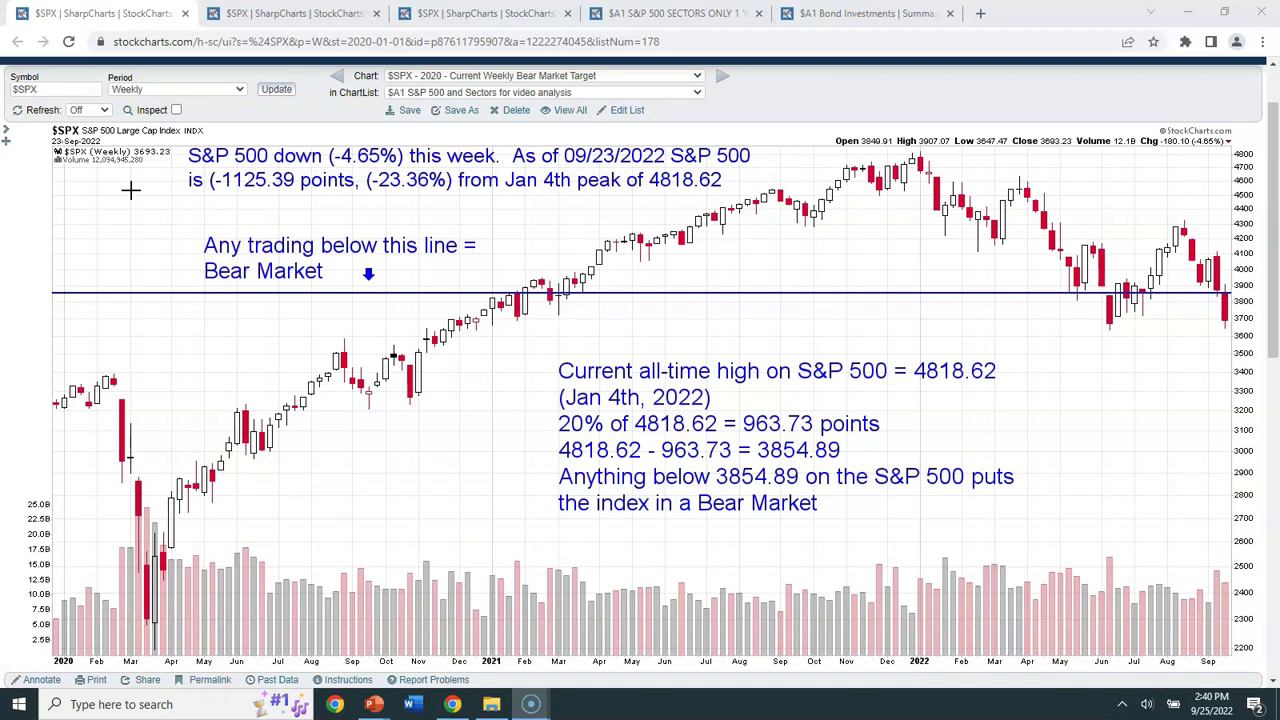
{"action": "scroll", "coordinate": [130, 189], "scroll_direction": "up", "scroll_amount": 2}
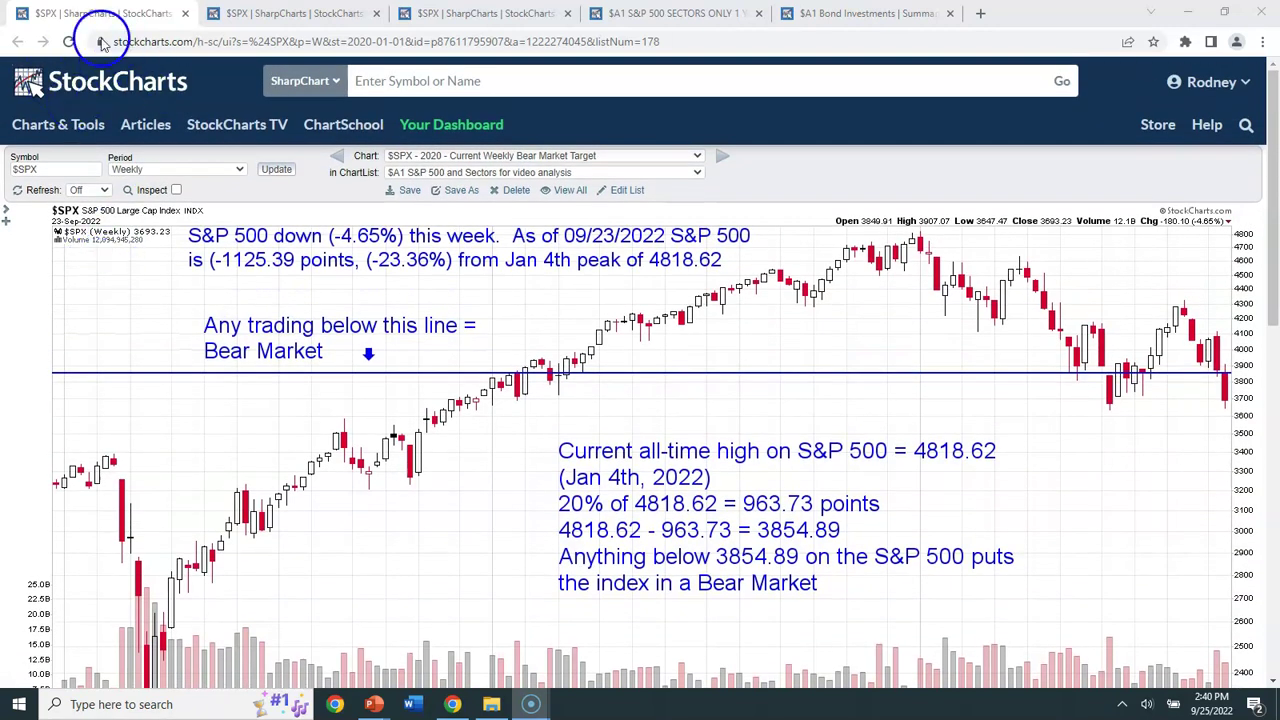
{"action": "scroll", "coordinate": [116, 262], "scroll_direction": "down", "scroll_amount": 2}
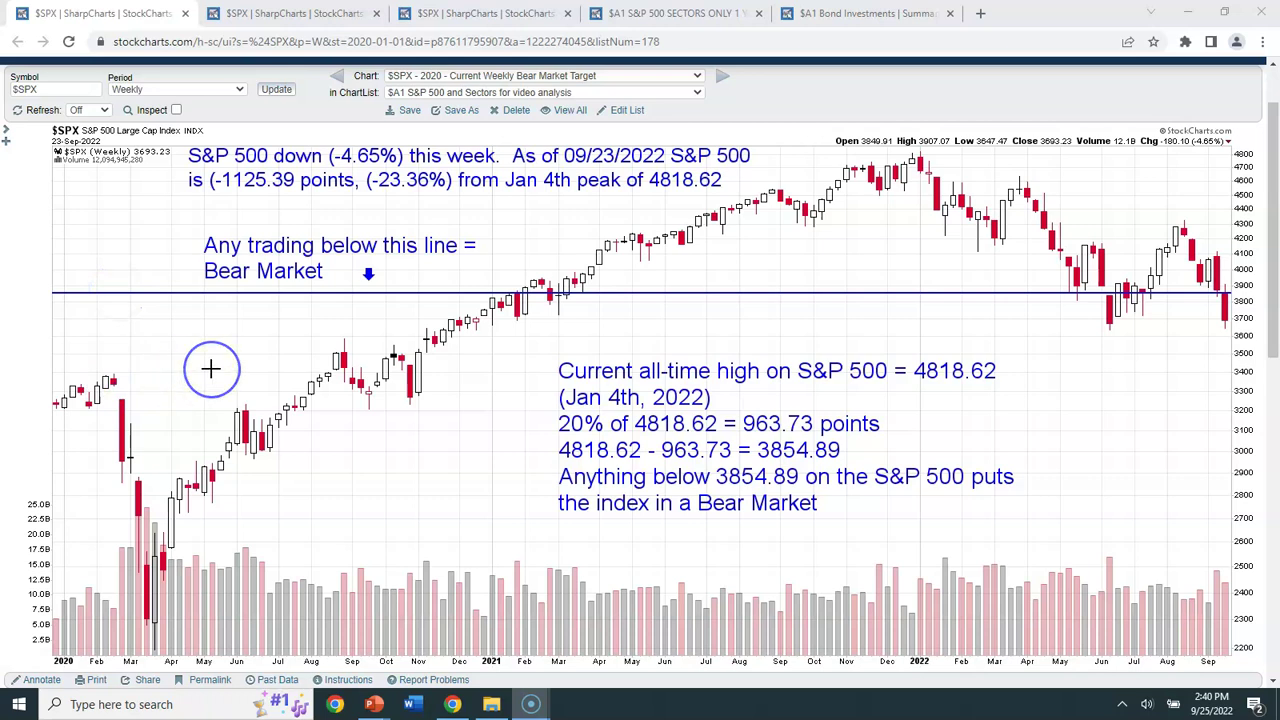
{"action": "scroll", "coordinate": [126, 480], "scroll_direction": "down", "scroll_amount": 1}
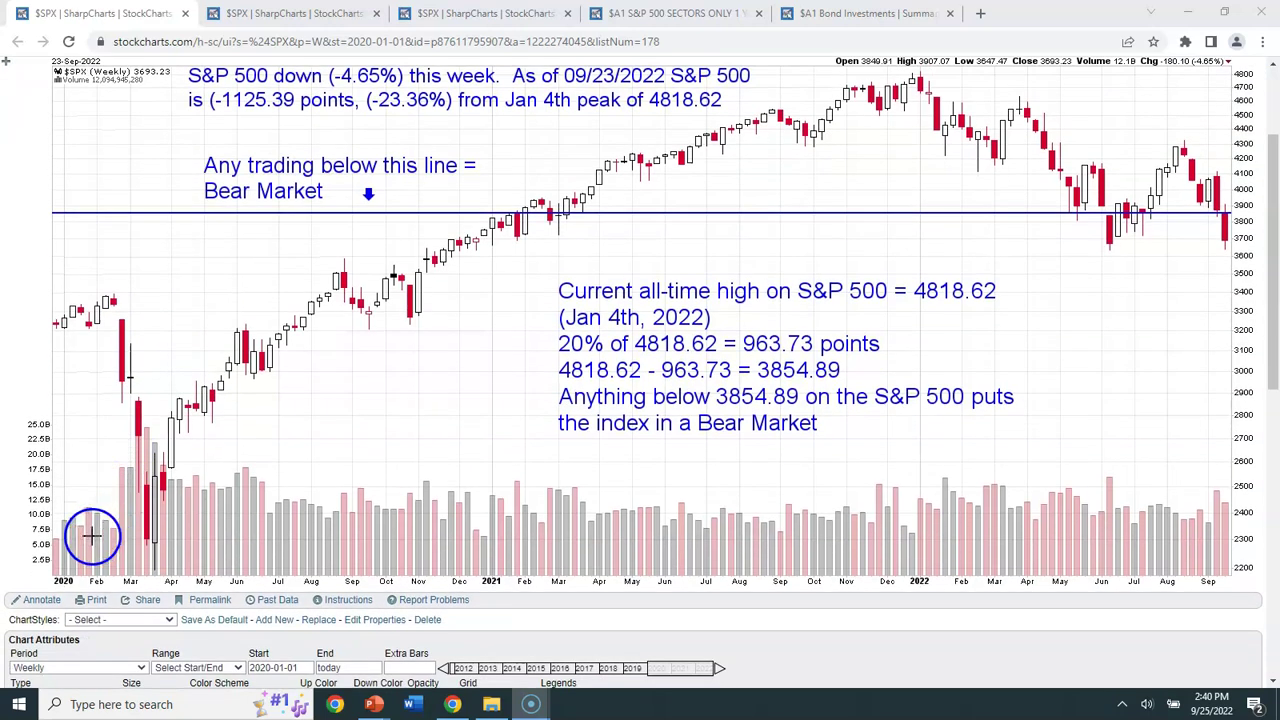
{"action": "scroll", "coordinate": [112, 505], "scroll_direction": "up", "scroll_amount": 1}
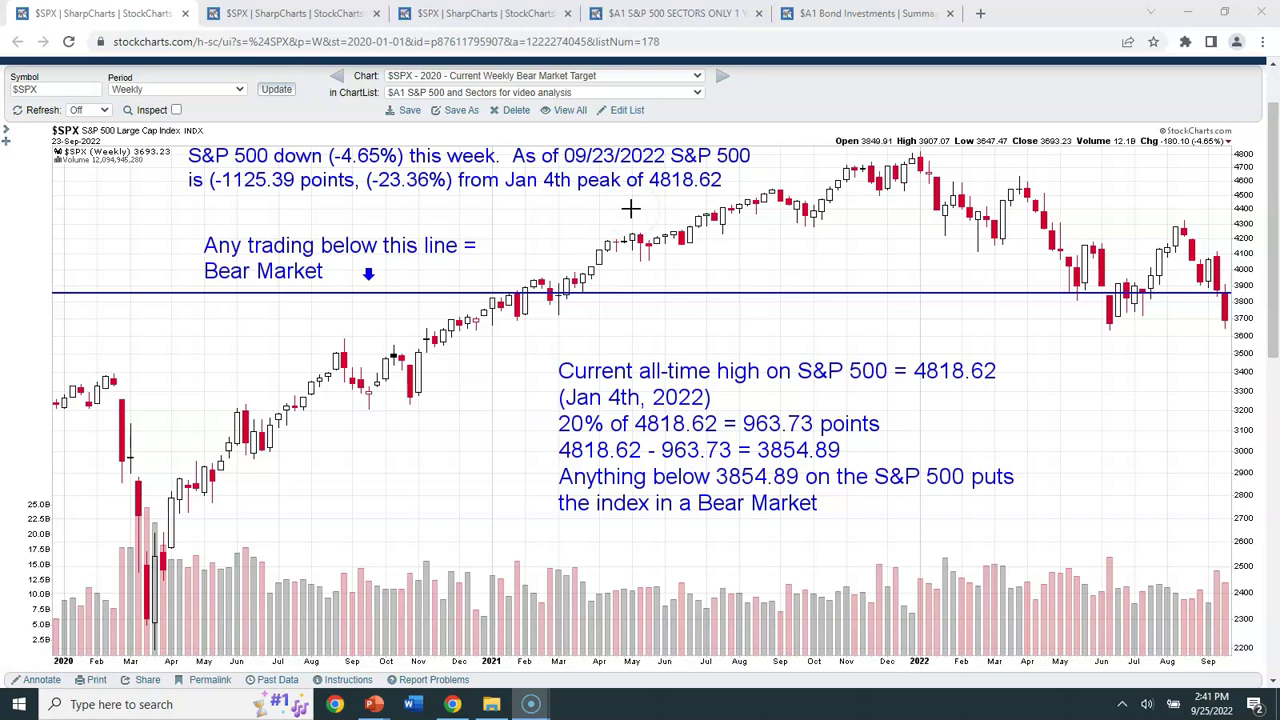
Set the weekly $SPX chart's start date to 2022-01-03, update it, and examine the 2022 candles against the bear market line
{"action": "left_click", "coordinate": [1145, 395]}
{"action": "mouse_move", "coordinate": [1143, 393]}
{"action": "left_mouse_down"}
{"action": "mouse_move", "coordinate": [1217, 343]}
{"action": "mouse_move", "coordinate": [1192, 307]}
{"action": "mouse_move", "coordinate": [1205, 340]}
{"action": "mouse_move", "coordinate": [1206, 328]}
{"action": "mouse_move", "coordinate": [1120, 291]}
{"action": "mouse_move", "coordinate": [163, 449]}
{"action": "mouse_move", "coordinate": [194, 514]}
{"action": "mouse_move", "coordinate": [216, 474]}
{"action": "left_mouse_up"}
{"action": "scroll", "coordinate": [180, 480], "scroll_direction": "down", "scroll_amount": 5}
{"action": "left_click", "coordinate": [290, 509]}
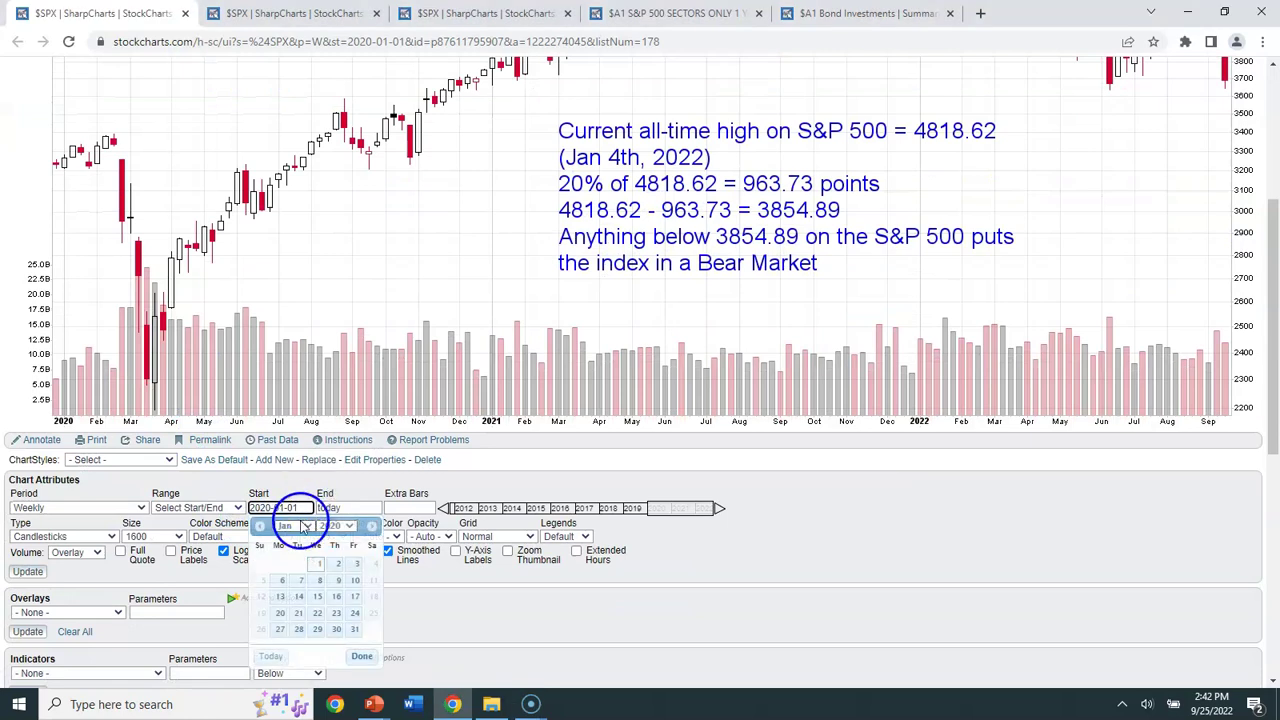
{"action": "left_click", "coordinate": [330, 526]}
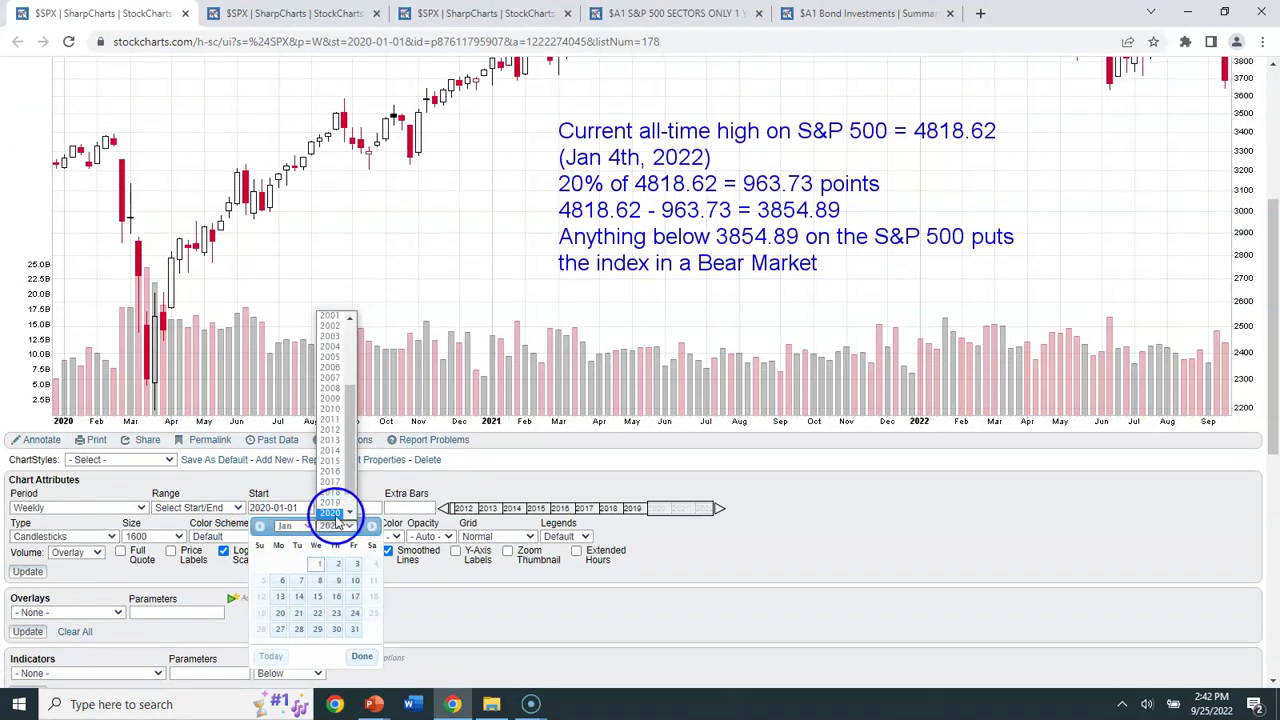
{"action": "left_click", "coordinate": [343, 513]}
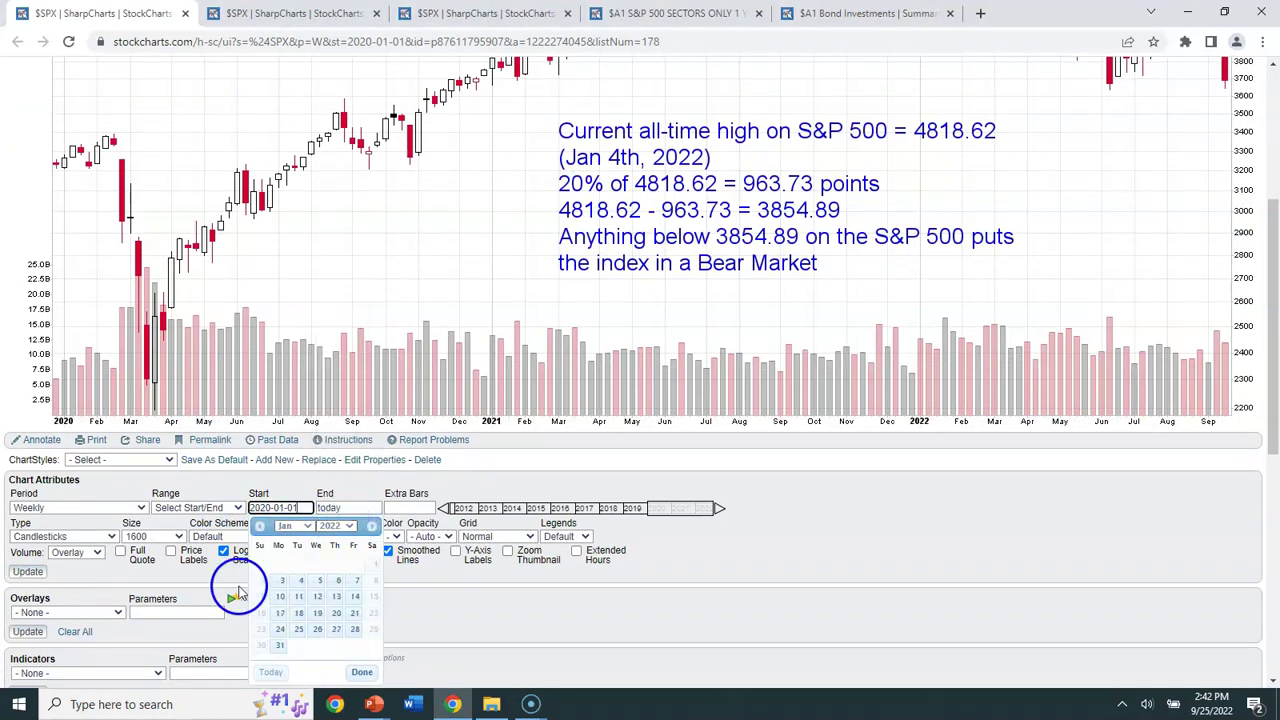
{"action": "left_click", "coordinate": [281, 580]}
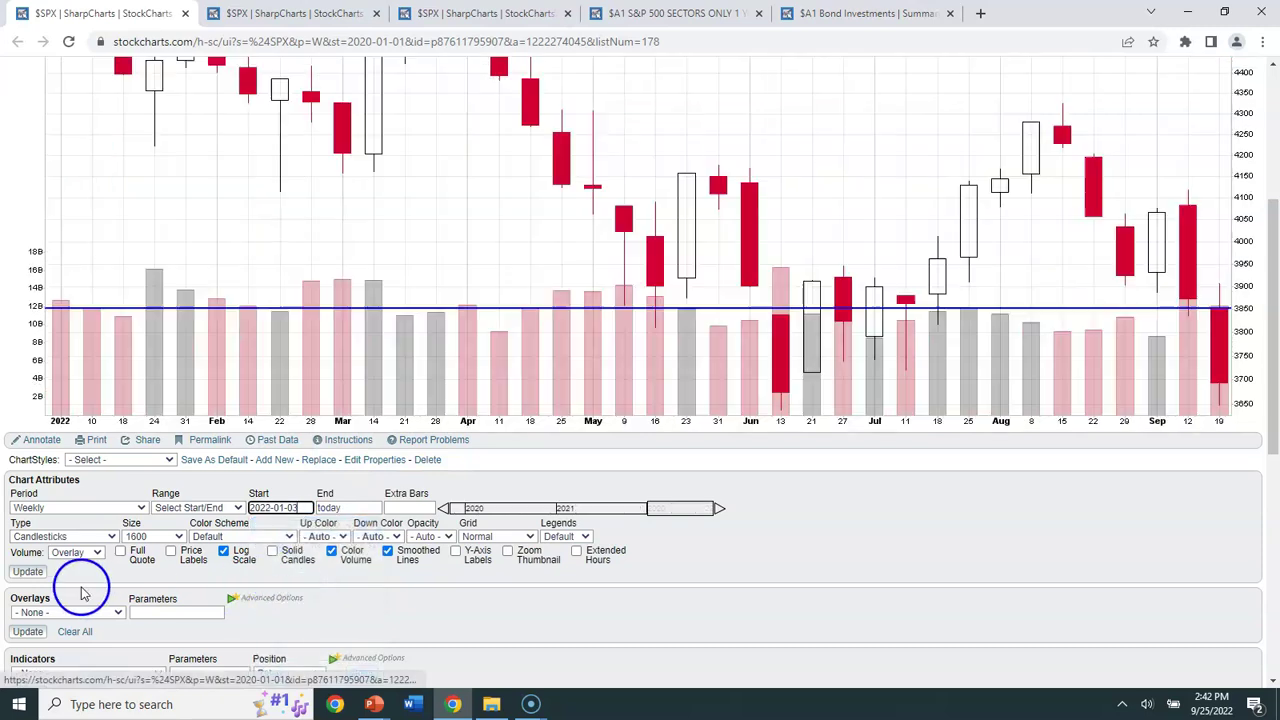
{"action": "left_click", "coordinate": [27, 571]}
{"action": "scroll", "coordinate": [654, 477], "scroll_direction": "down", "scroll_amount": 2}
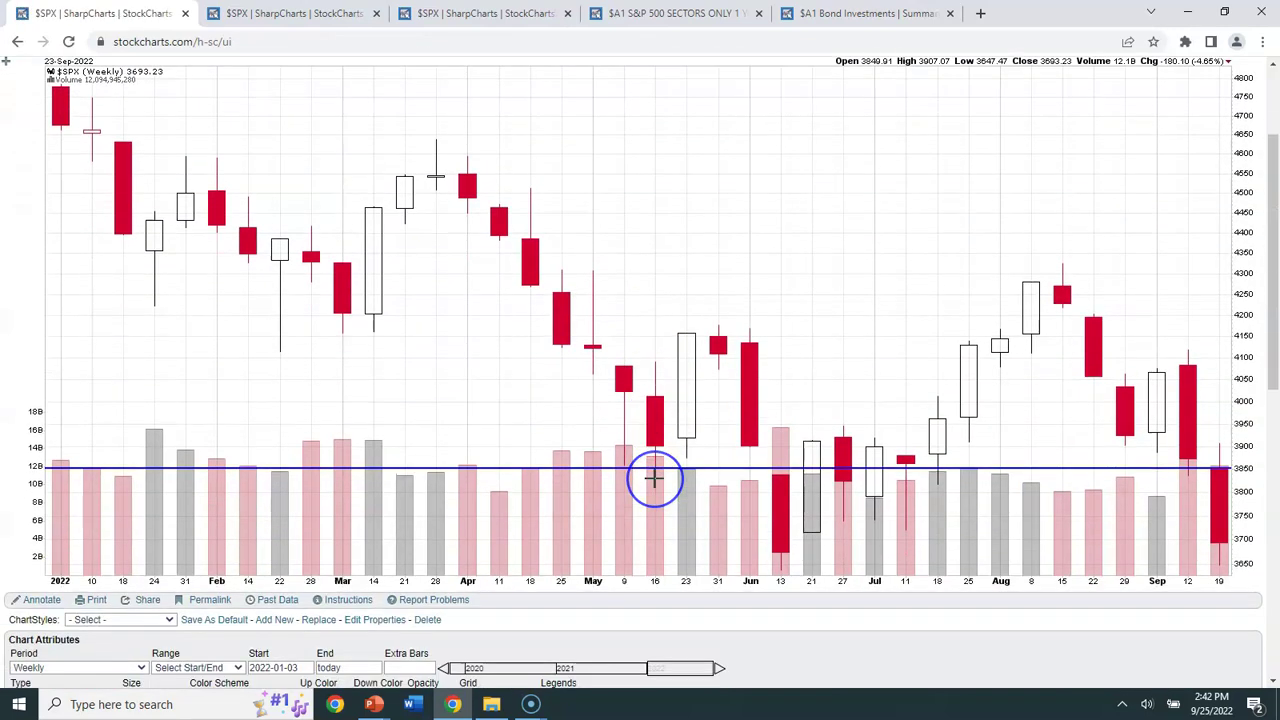
{"action": "scroll", "coordinate": [654, 477], "scroll_direction": "up", "scroll_amount": 2}
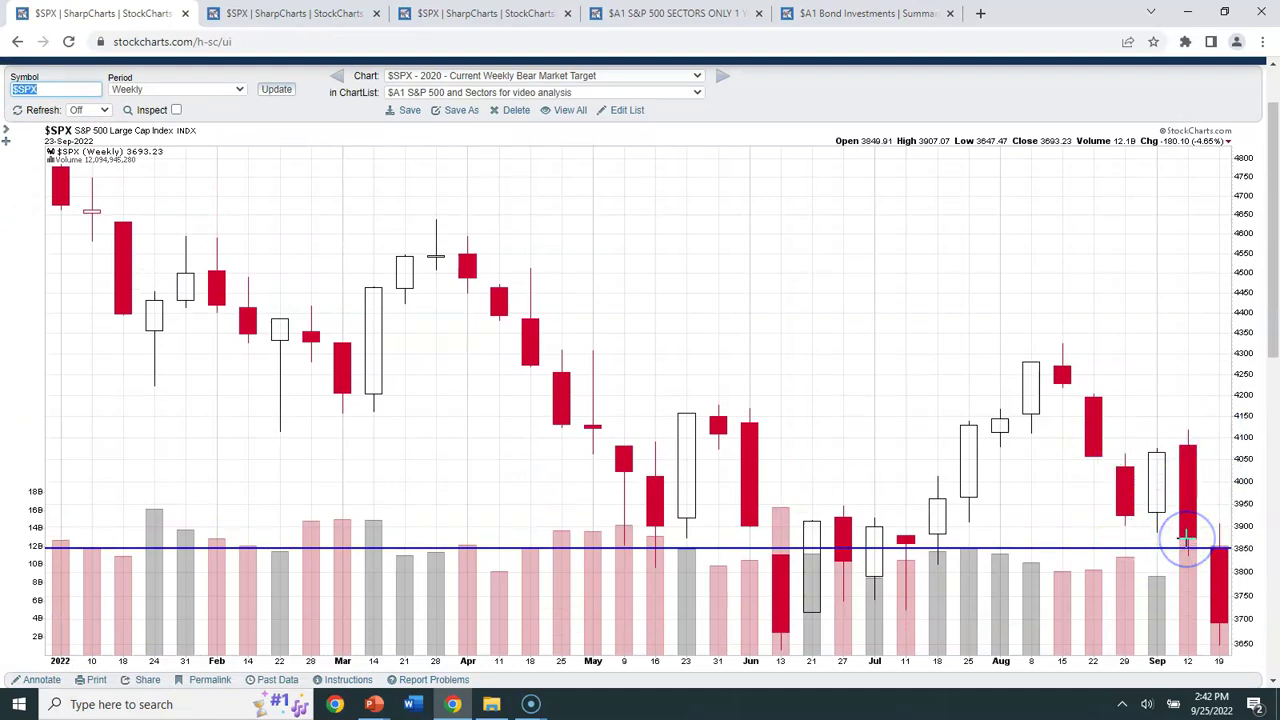
{"action": "left_click", "coordinate": [700, 543]}
Return to the saved weekly $SPX bear market chart starting 2020-01-01 and reload the page to refresh its annotations
{"action": "scroll", "coordinate": [309, 523], "scroll_direction": "down", "scroll_amount": 3}
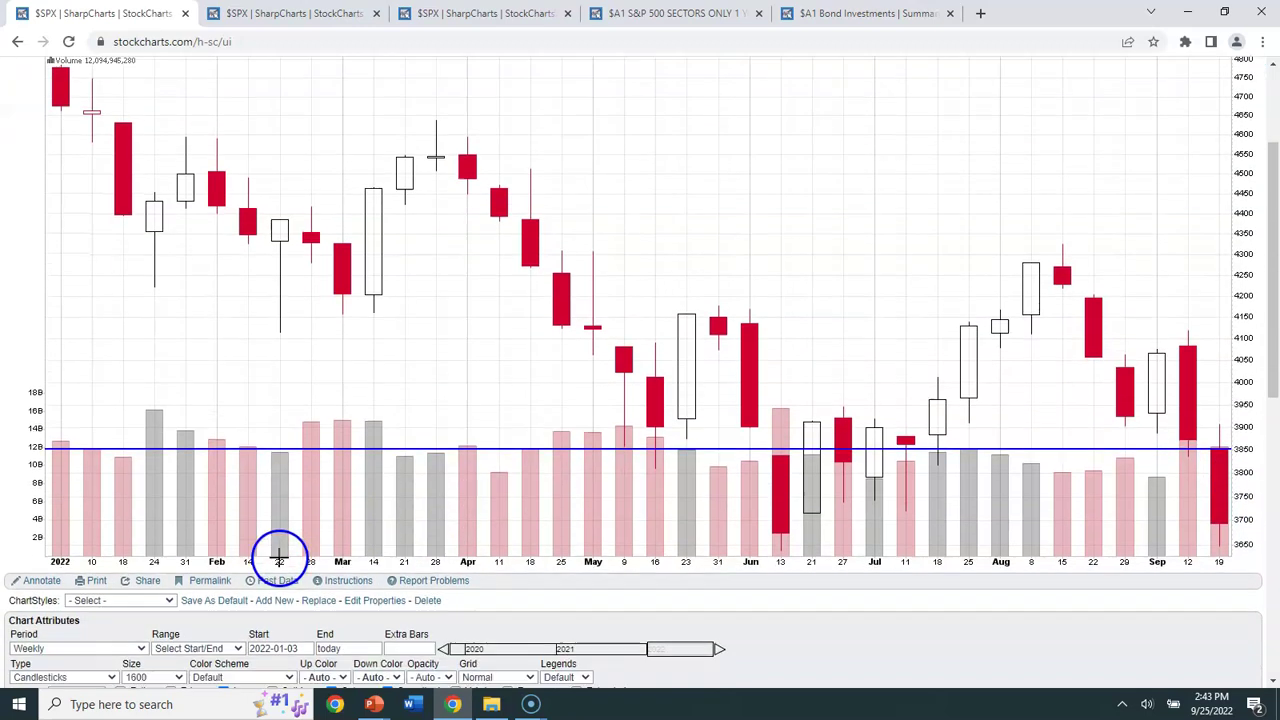
{"action": "scroll", "coordinate": [197, 411], "scroll_direction": "up", "scroll_amount": 2}
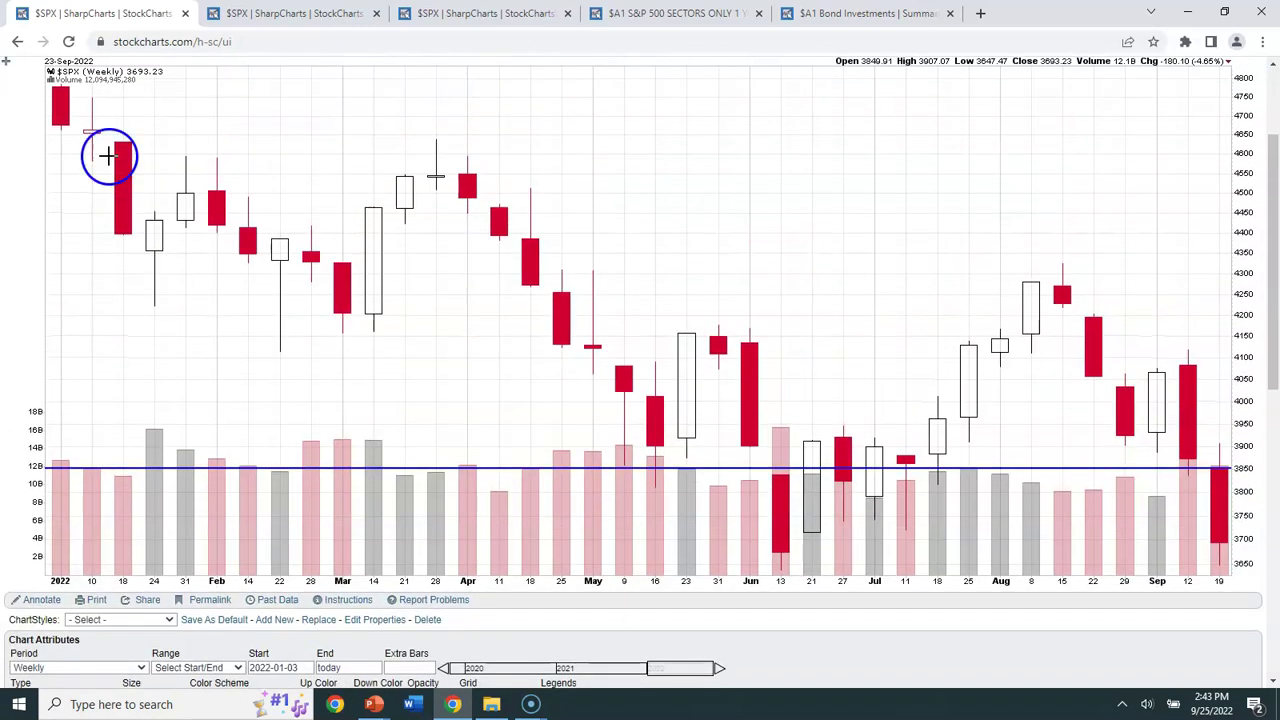
{"action": "left_click", "coordinate": [14, 36]}
{"action": "scroll", "coordinate": [490, 445], "scroll_direction": "up", "scroll_amount": 2}
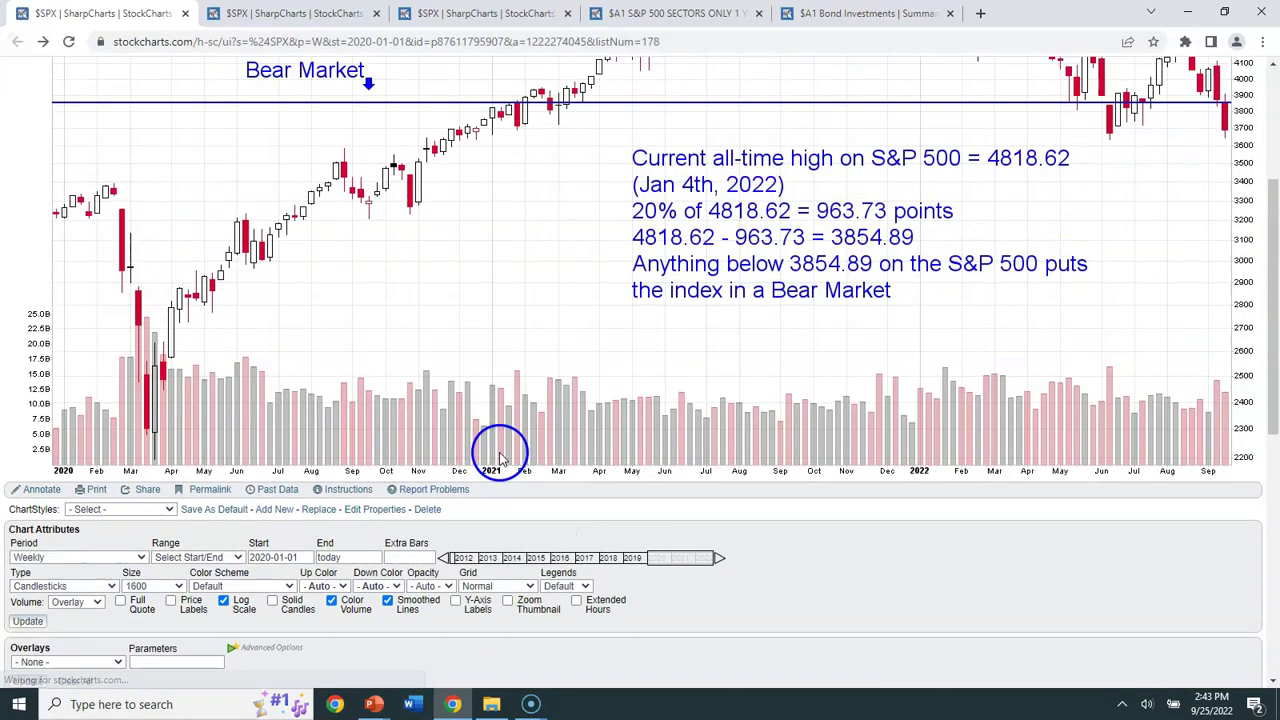
{"action": "scroll", "coordinate": [499, 451], "scroll_direction": "up", "scroll_amount": 2}
{"action": "scroll", "coordinate": [499, 451], "scroll_direction": "down", "scroll_amount": 1}
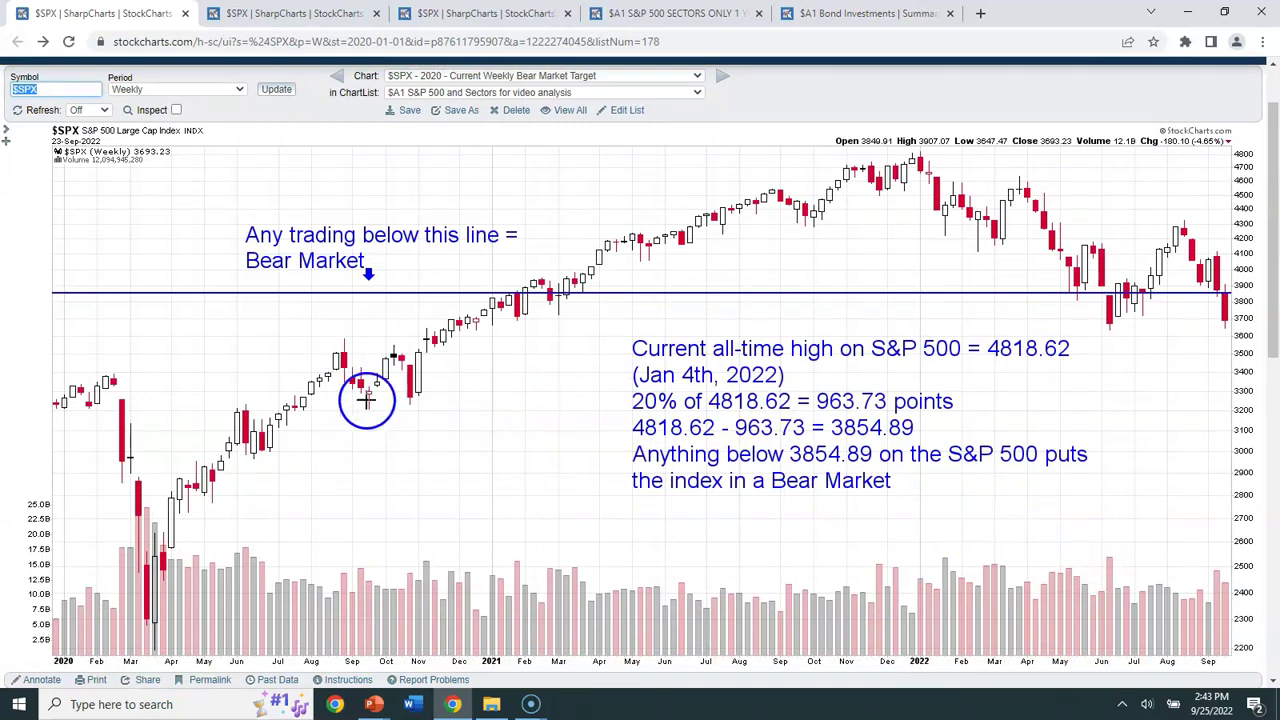
{"action": "left_click", "coordinate": [68, 41]}
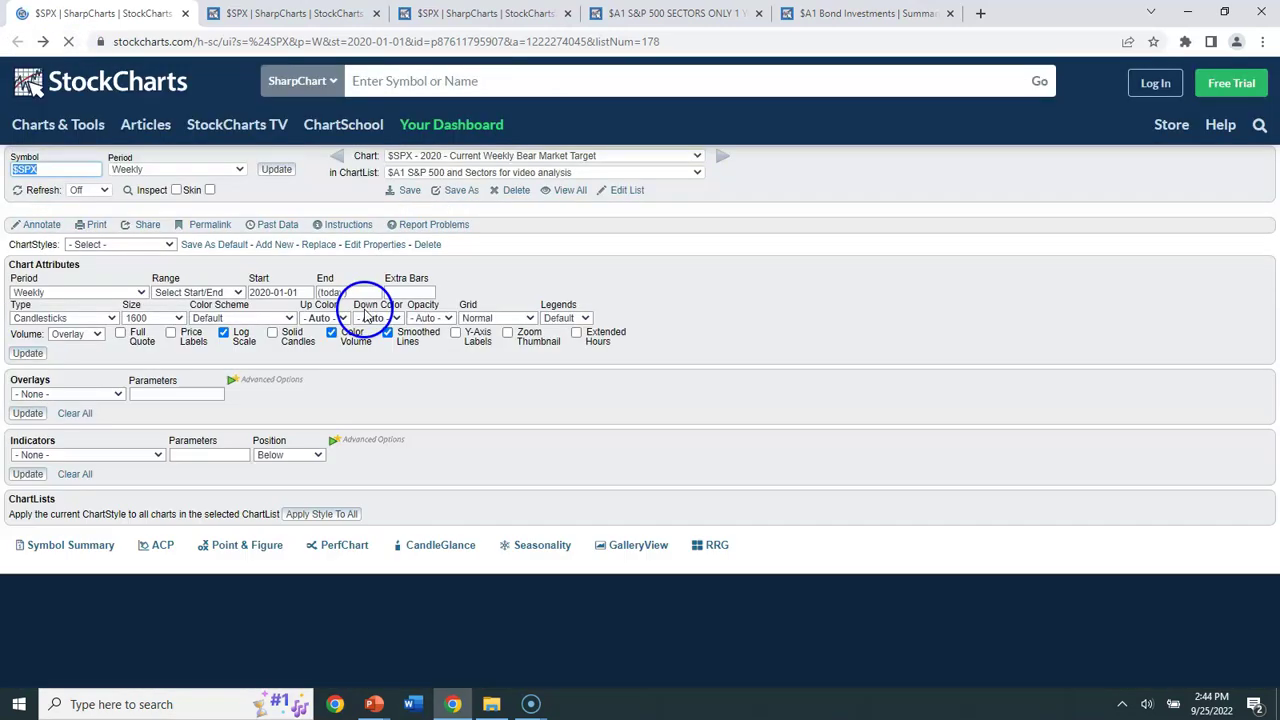
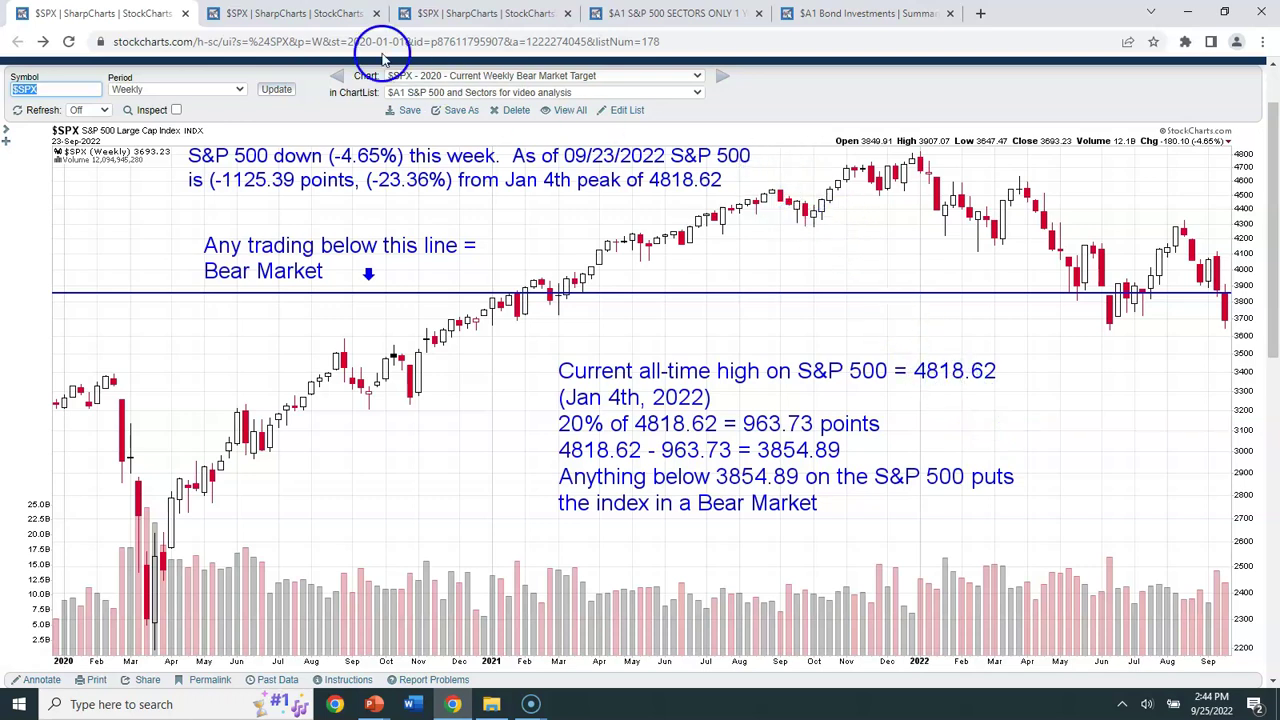
Compare the annotated 1999 - 2005 and 2007 - 2009 $SPX charts, examining the RISK signals during both downturns
{"action": "left_click", "coordinate": [265, 14]}
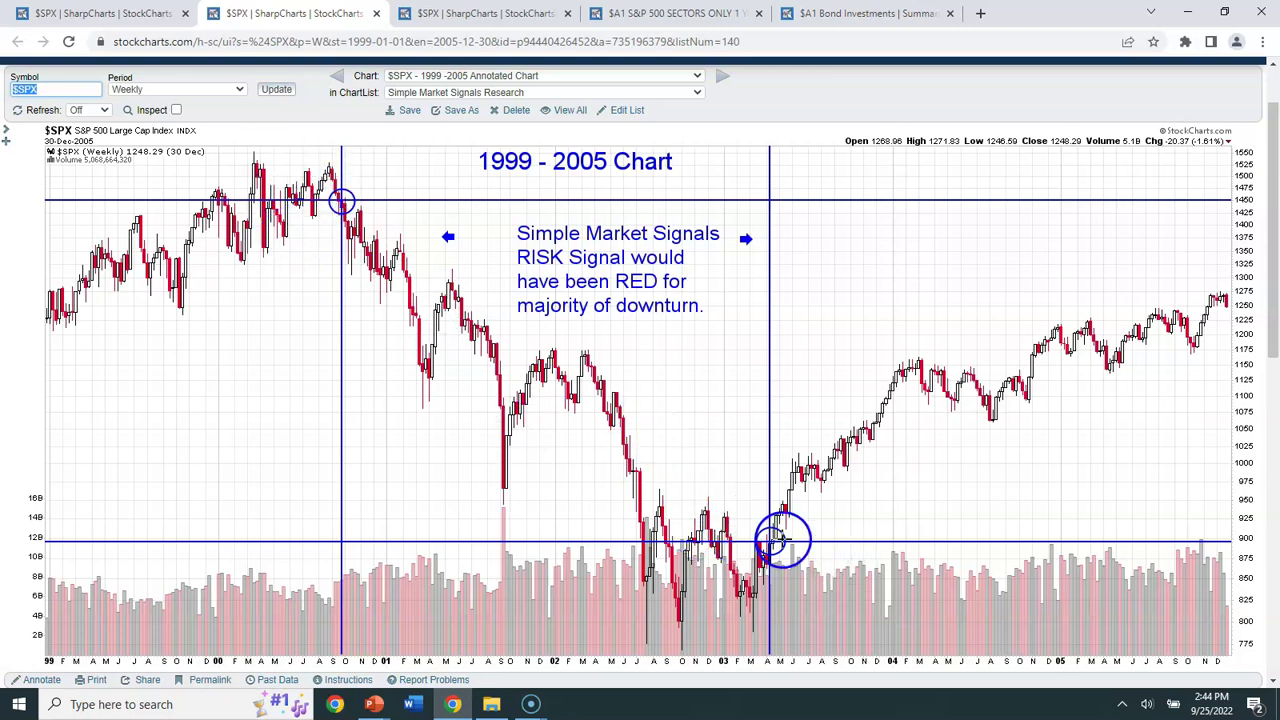
{"action": "left_click", "coordinate": [480, 14]}
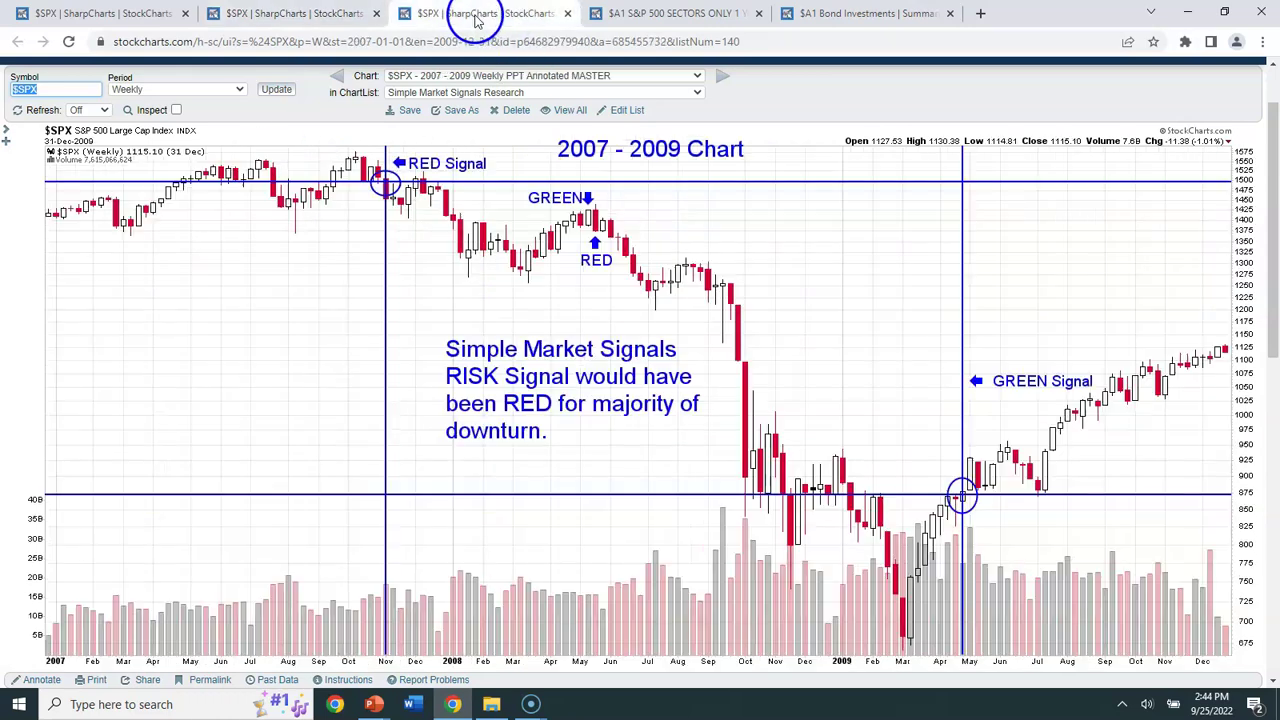
{"action": "left_click", "coordinate": [303, 22]}
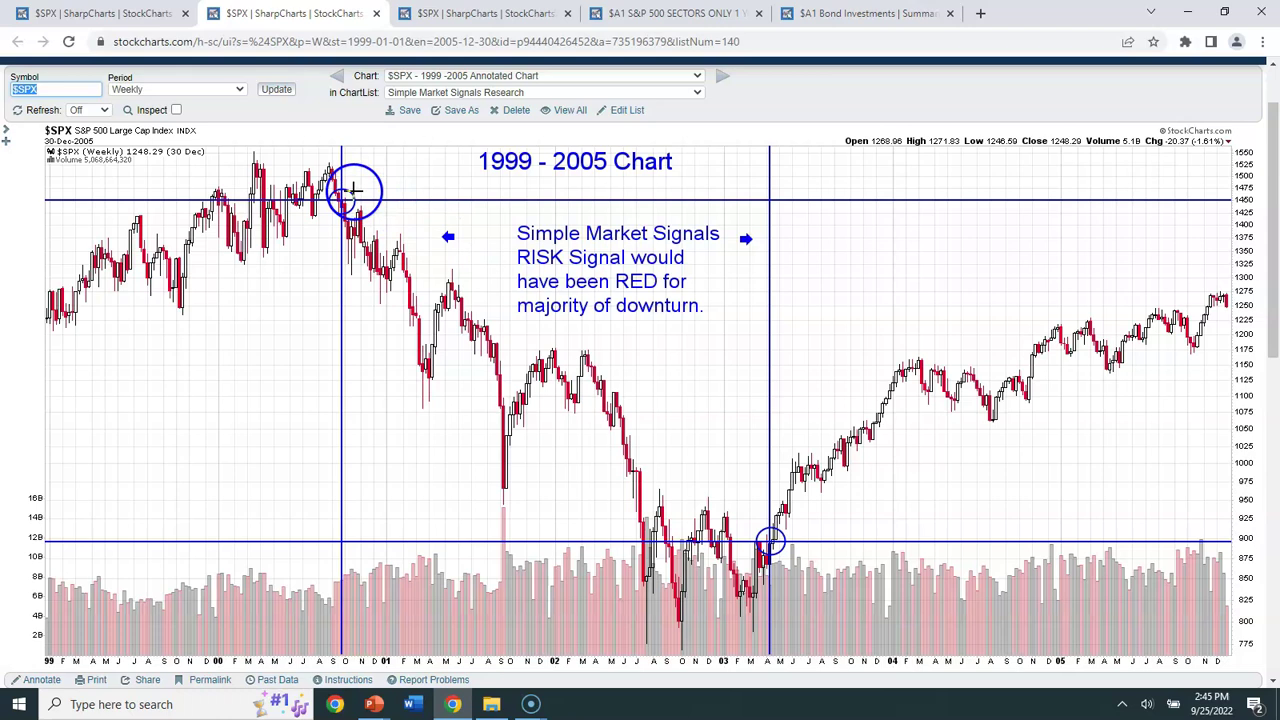
{"action": "left_click", "coordinate": [472, 14]}
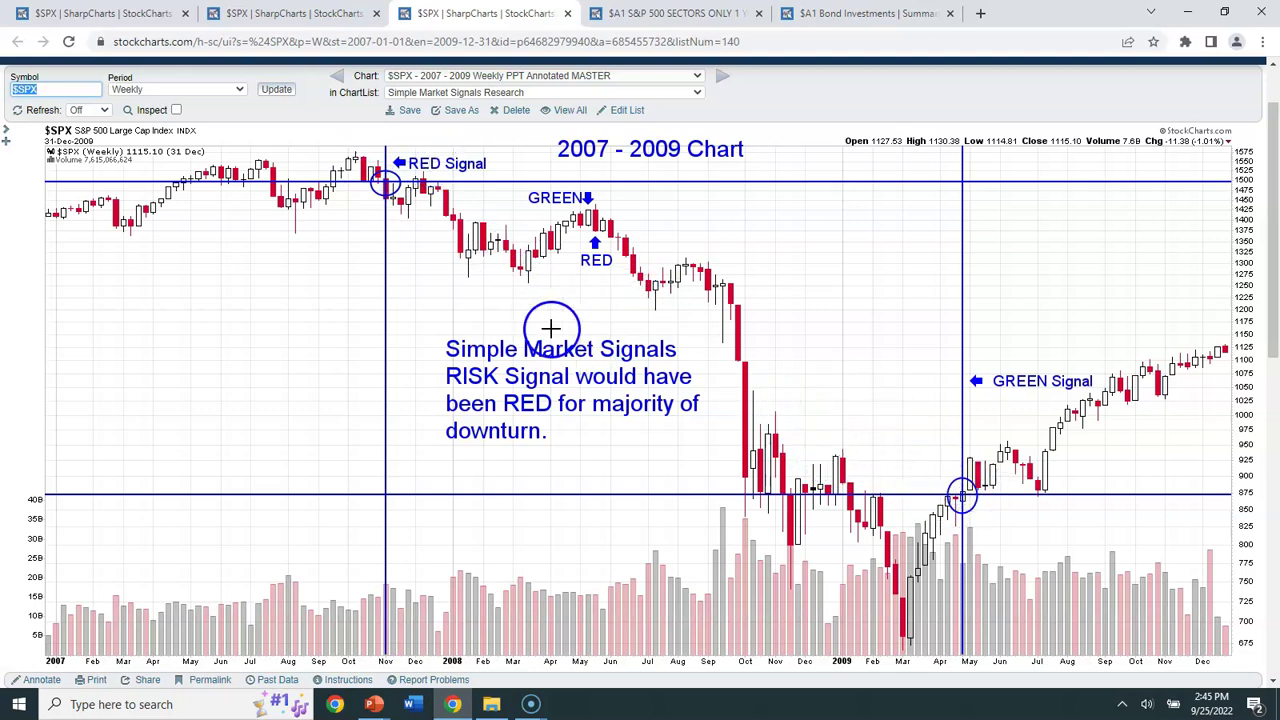
{"action": "left_click", "coordinate": [297, 15]}
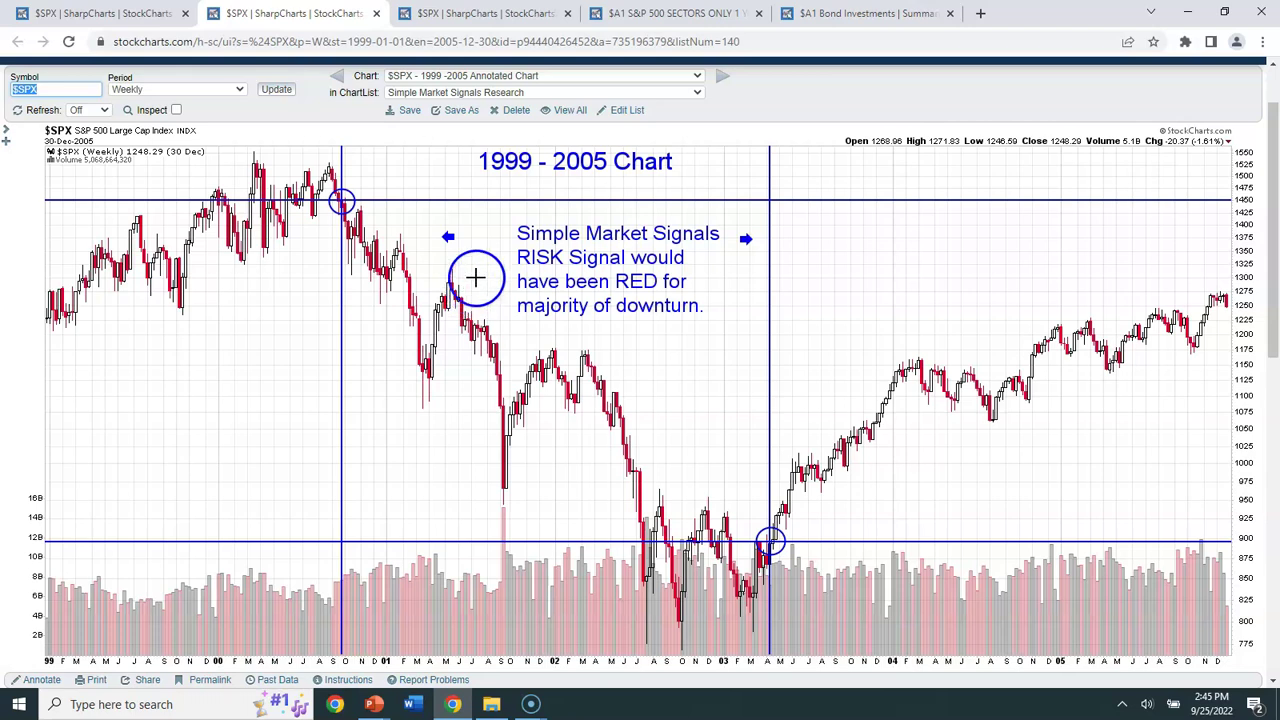
{"action": "left_click", "coordinate": [467, 14]}
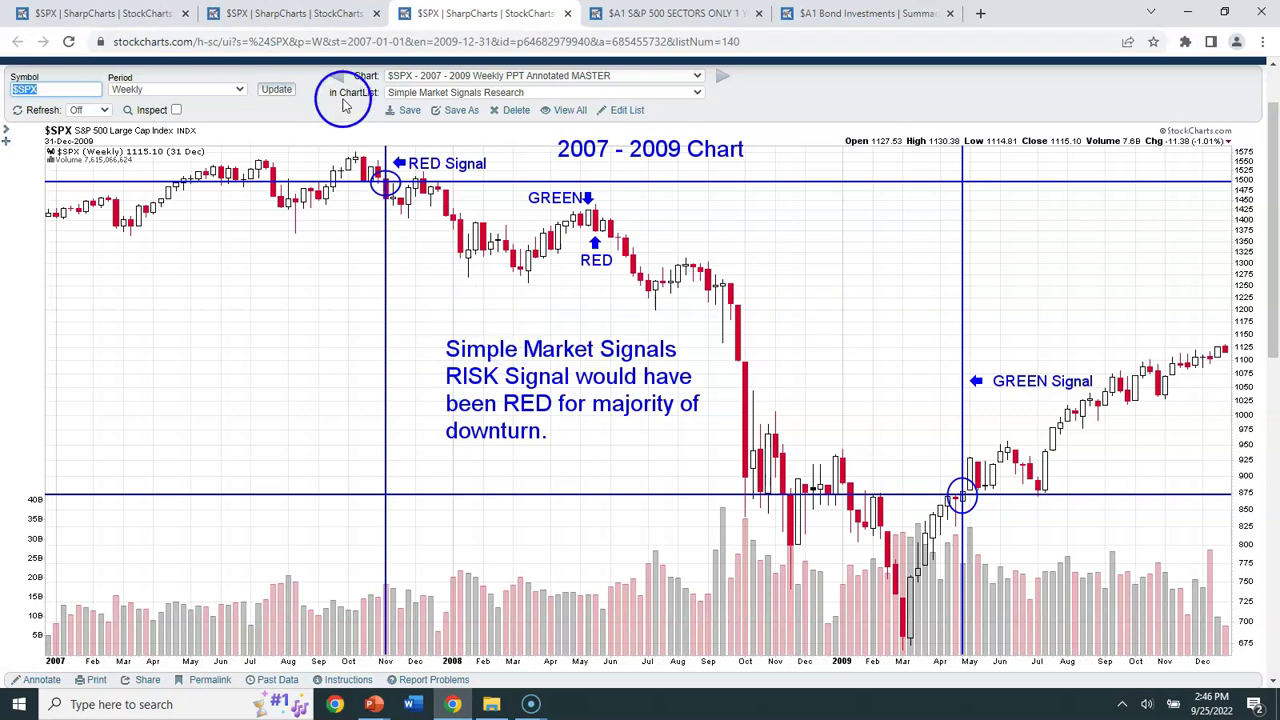
Review the S&P 500 sectors summary, and show the $A1 Bond Investments list's performance over One Month
{"action": "left_click", "coordinate": [678, 16]}
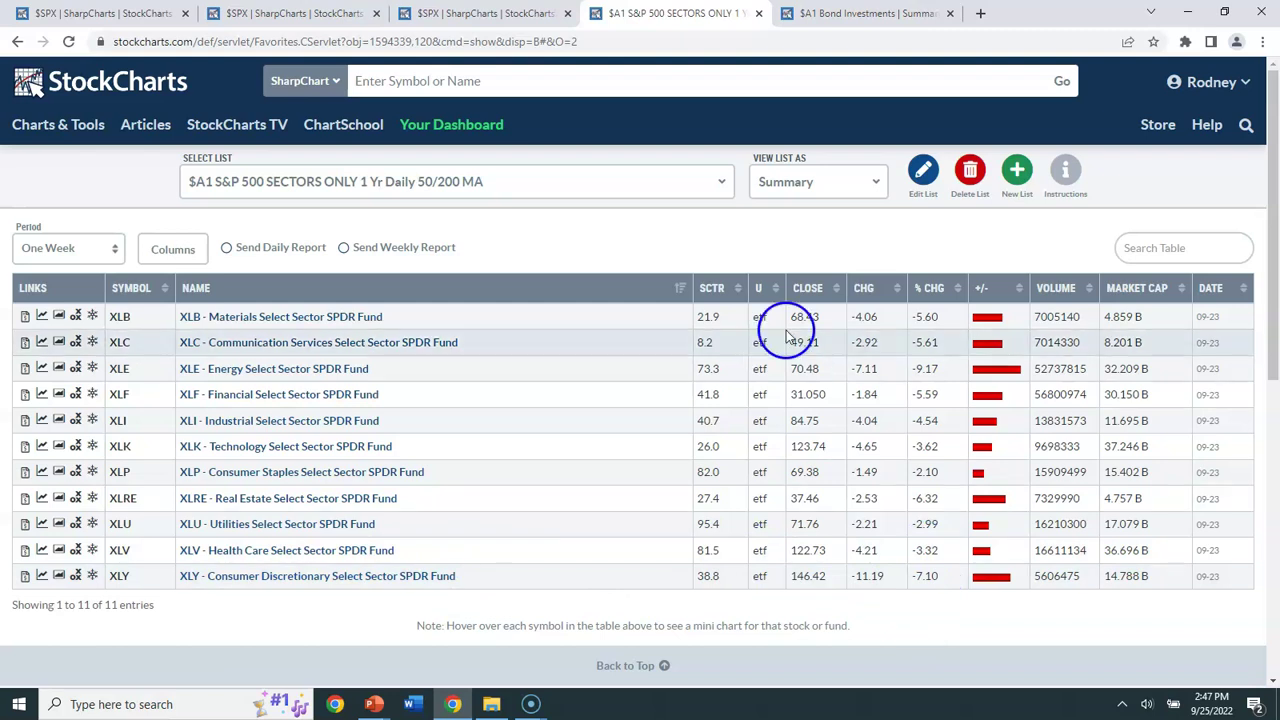
{"action": "left_click", "coordinate": [858, 16]}
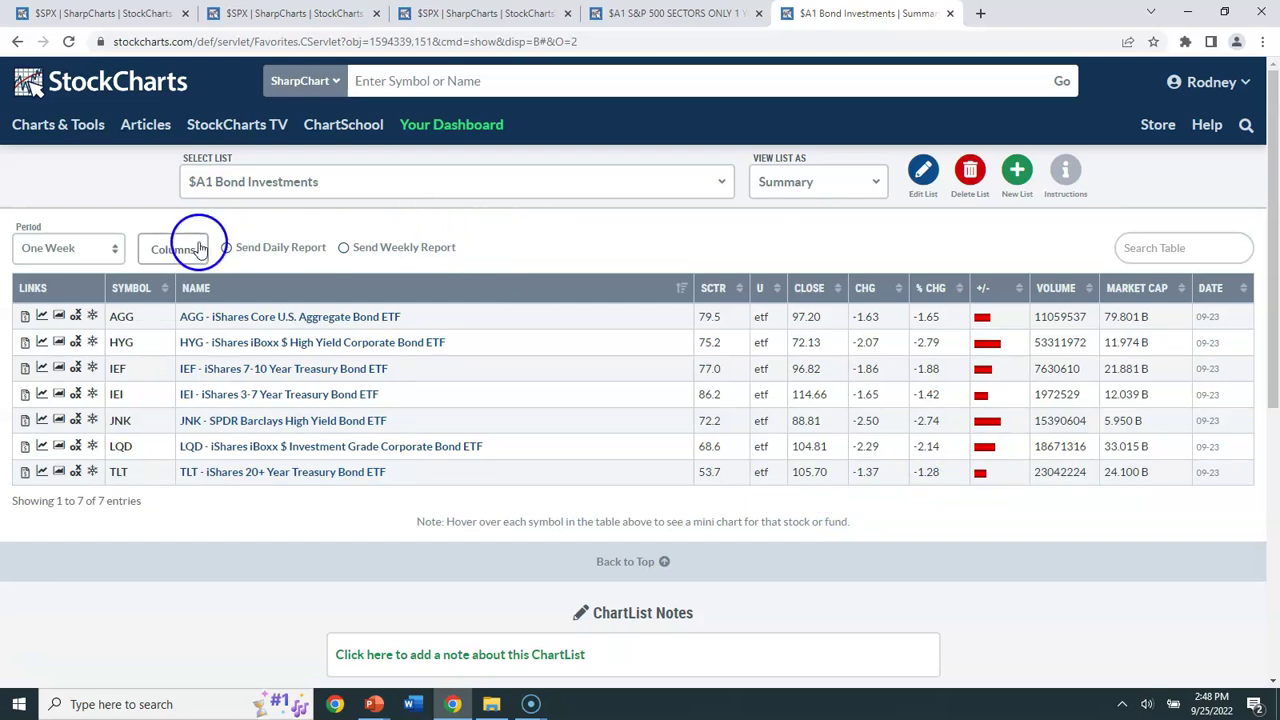
{"action": "left_click", "coordinate": [113, 252]}
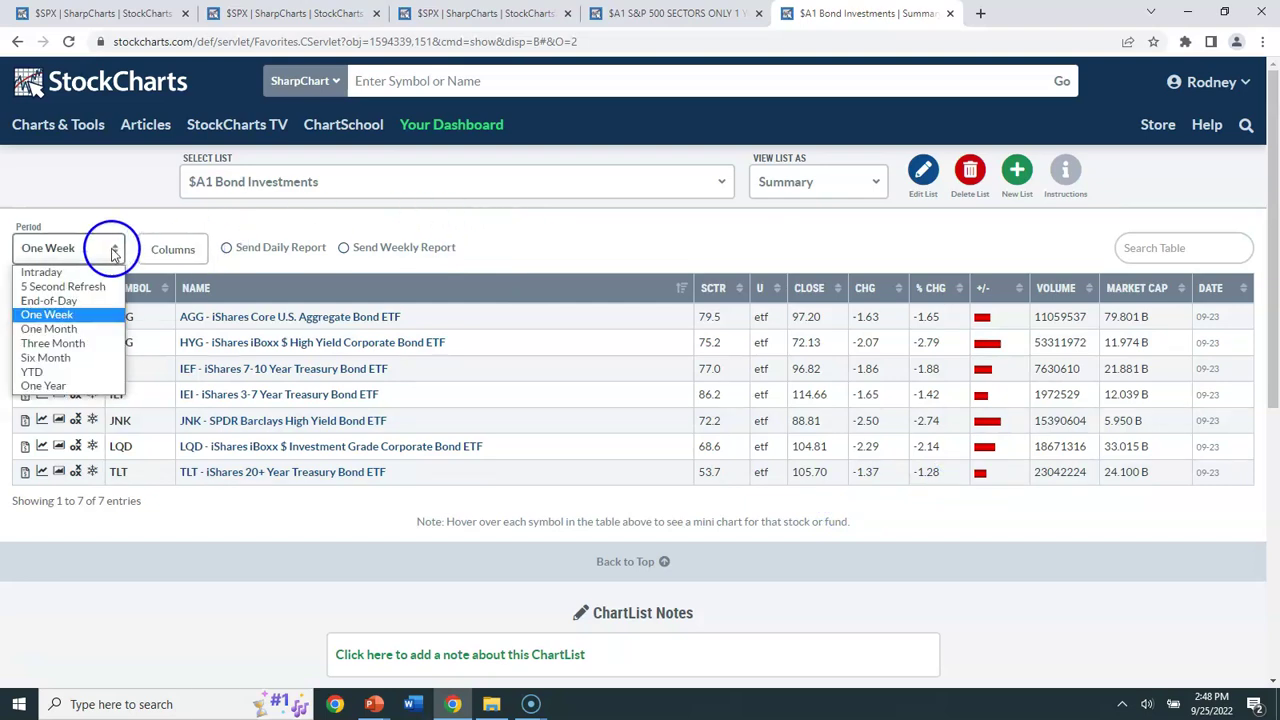
{"action": "left_click", "coordinate": [70, 329]}
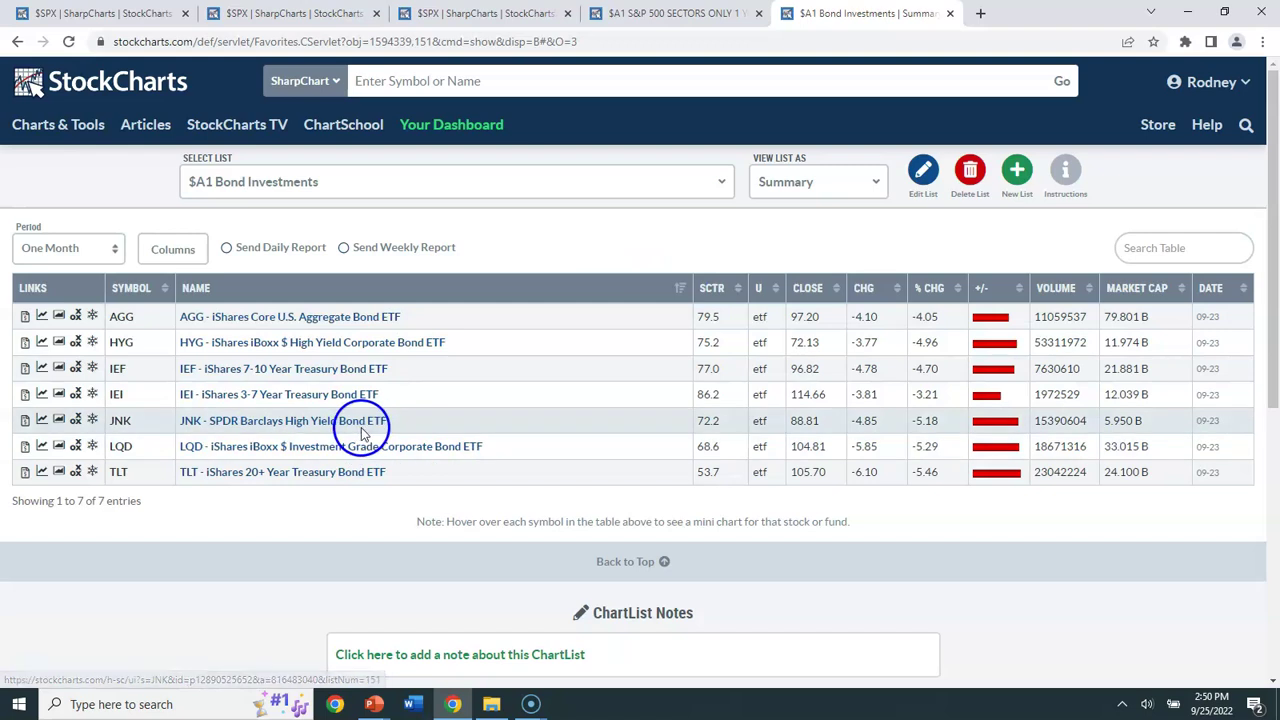
Review the bond ETFs' performance for the YTD period and for One Year
{"action": "left_click", "coordinate": [92, 253]}
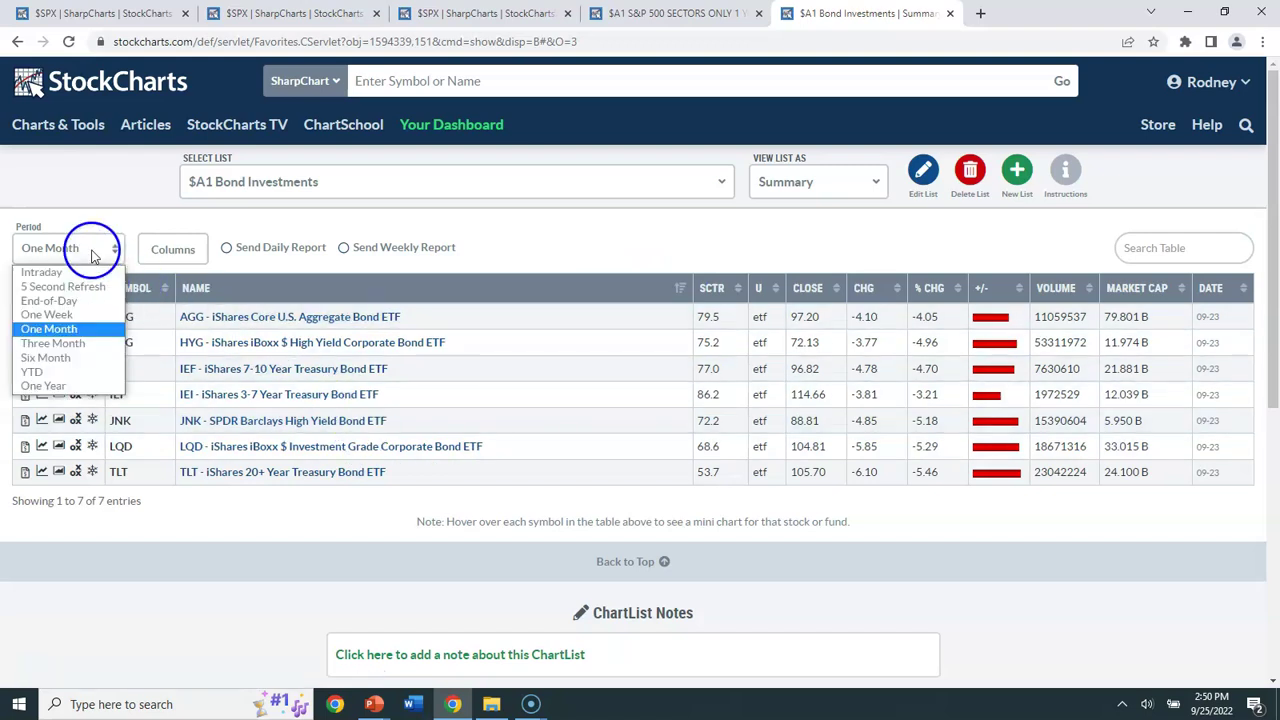
{"action": "left_click", "coordinate": [77, 371]}
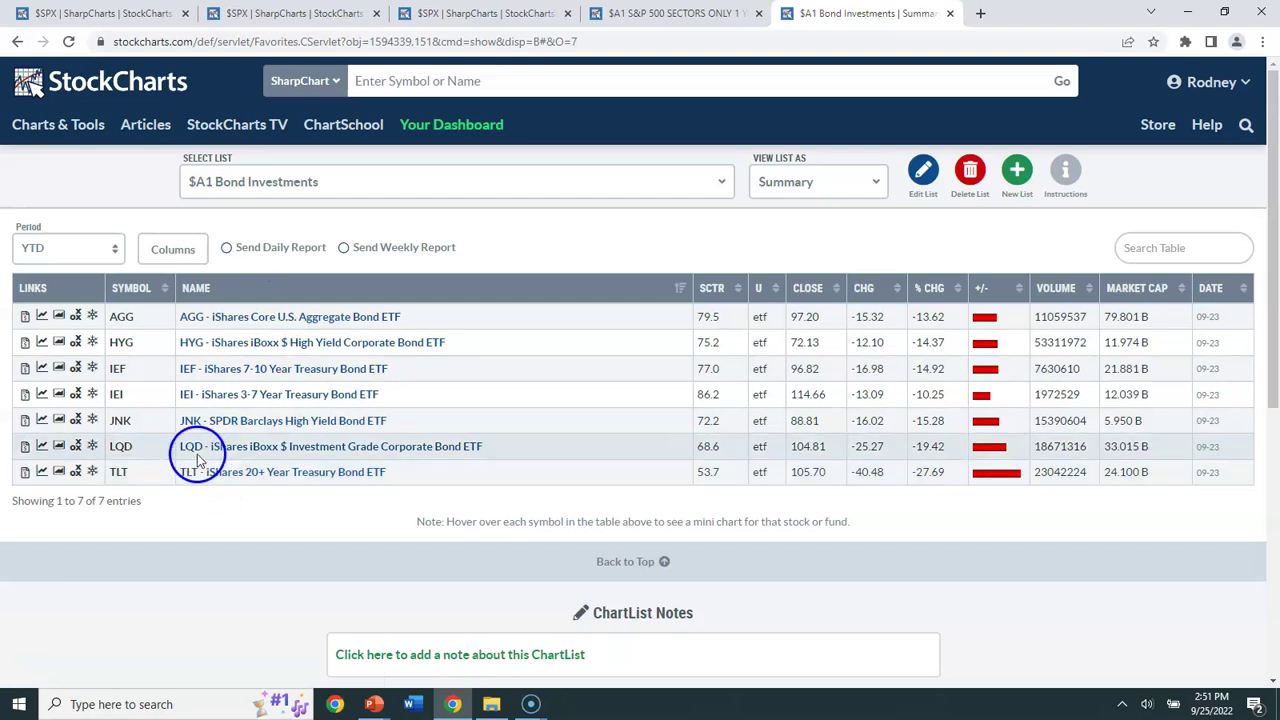
{"action": "left_click", "coordinate": [104, 252]}
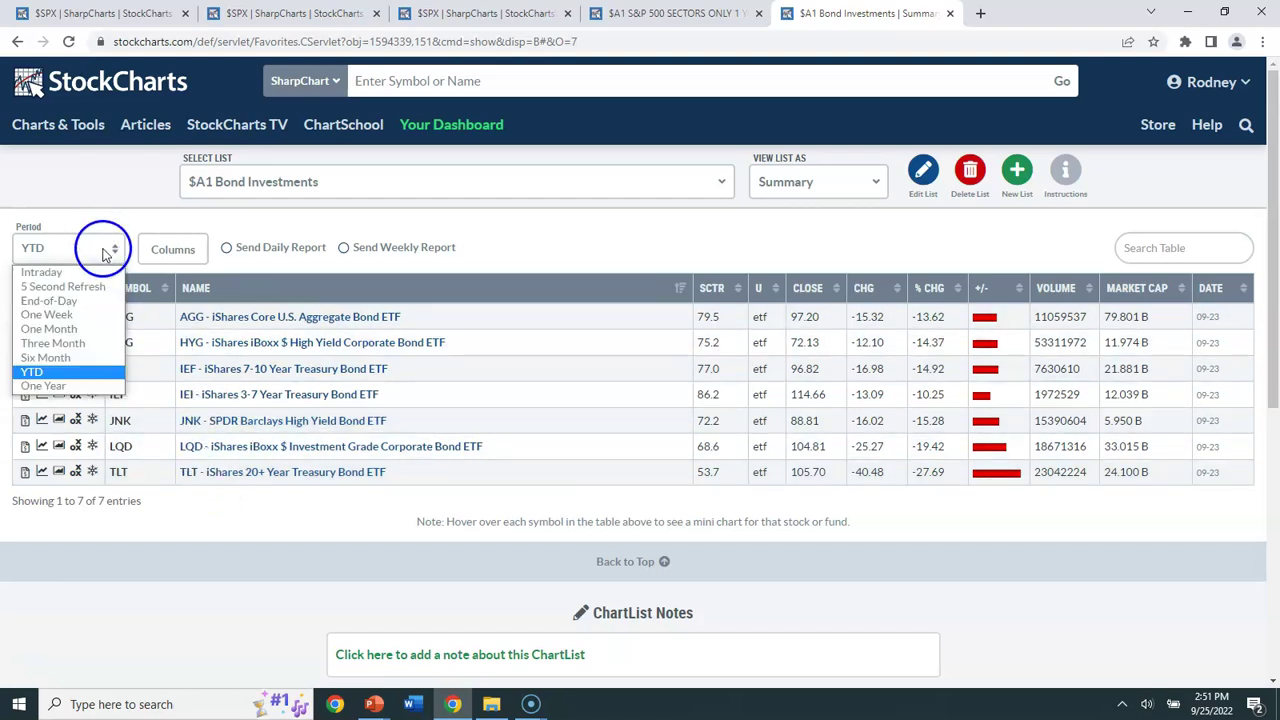
{"action": "left_click", "coordinate": [88, 386]}
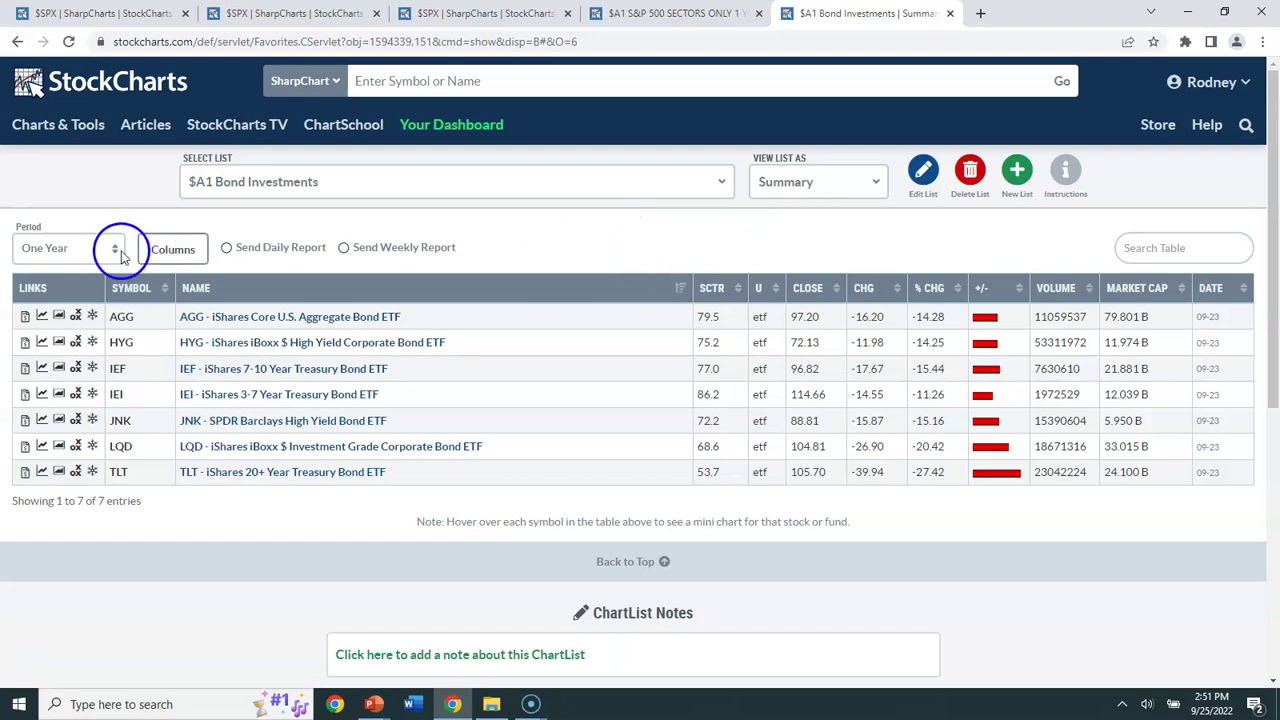
Review the bond ETFs' performance for the YTD, Six Month and Three Month periods
{"action": "left_click", "coordinate": [63, 249]}
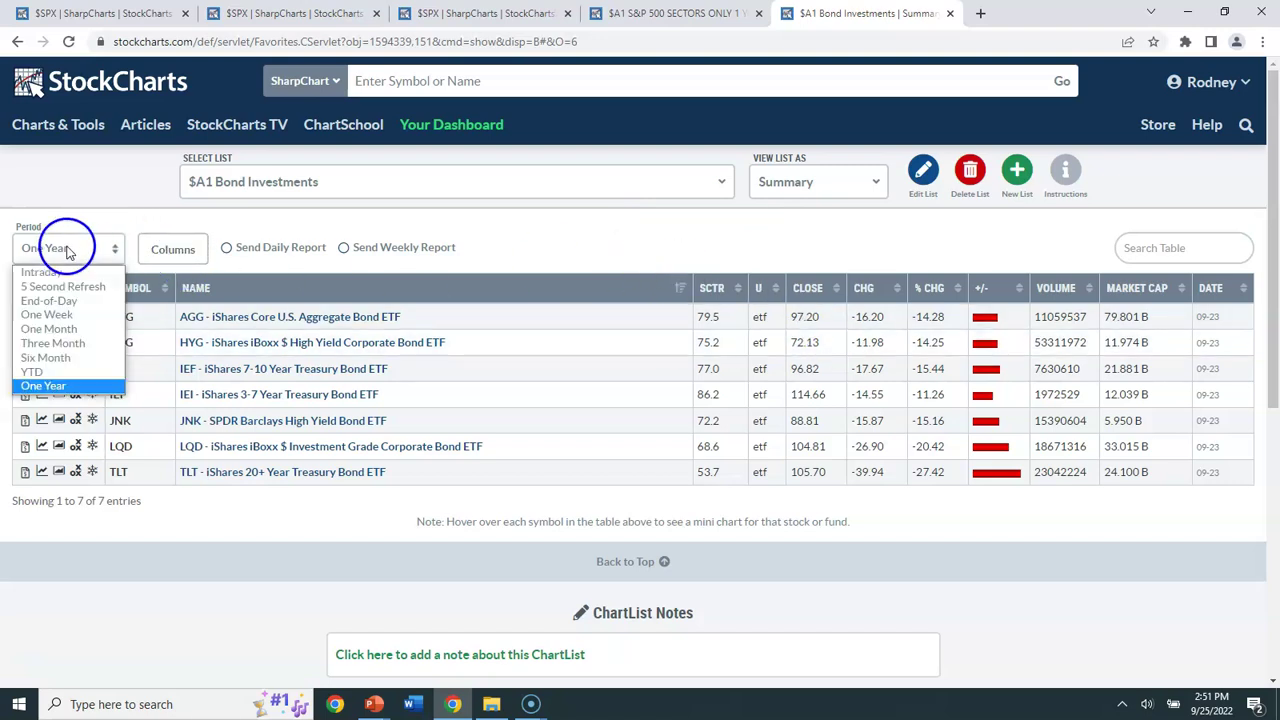
{"action": "left_click", "coordinate": [45, 371]}
{"action": "left_click", "coordinate": [57, 249]}
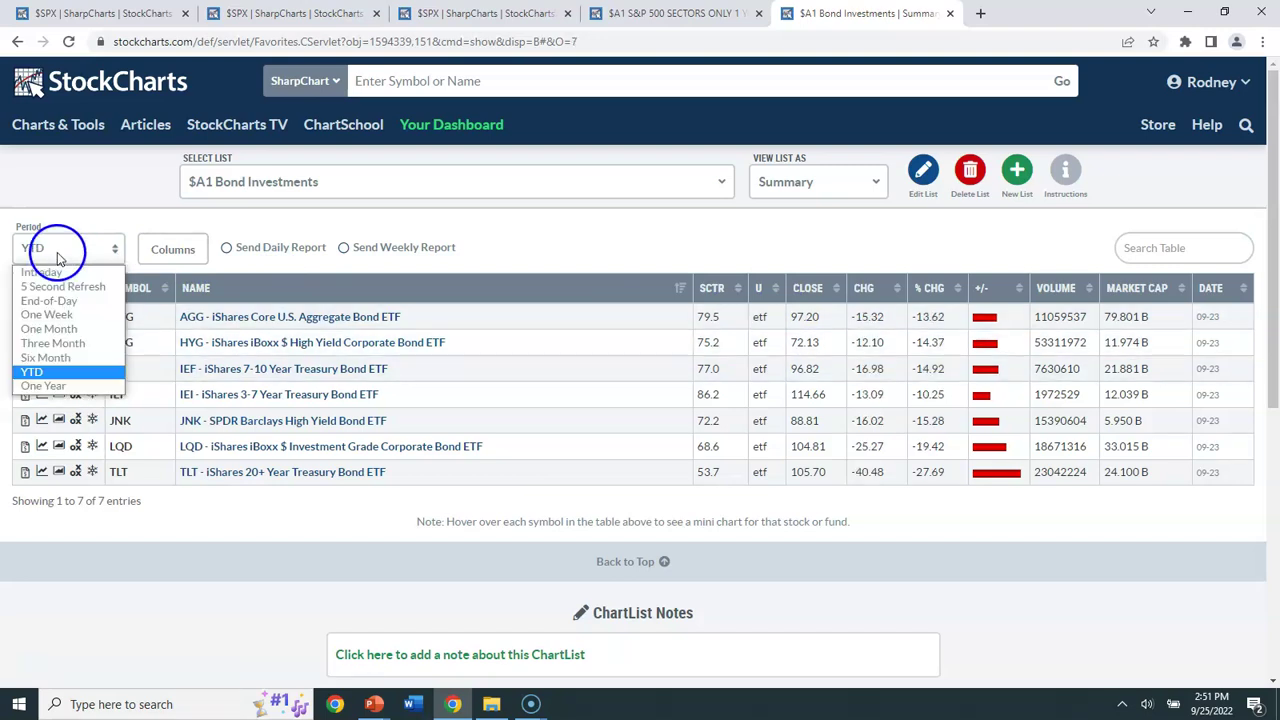
{"action": "left_click", "coordinate": [57, 363]}
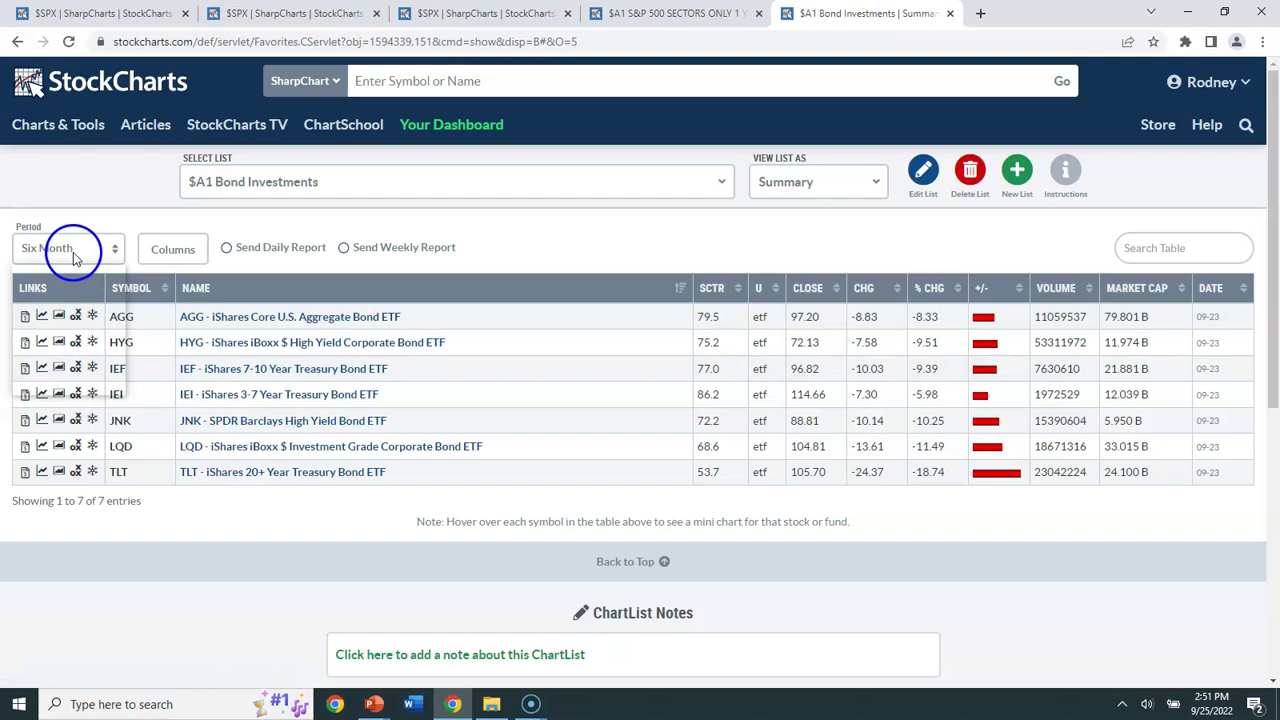
{"action": "left_click", "coordinate": [66, 250]}
{"action": "left_click", "coordinate": [66, 345]}
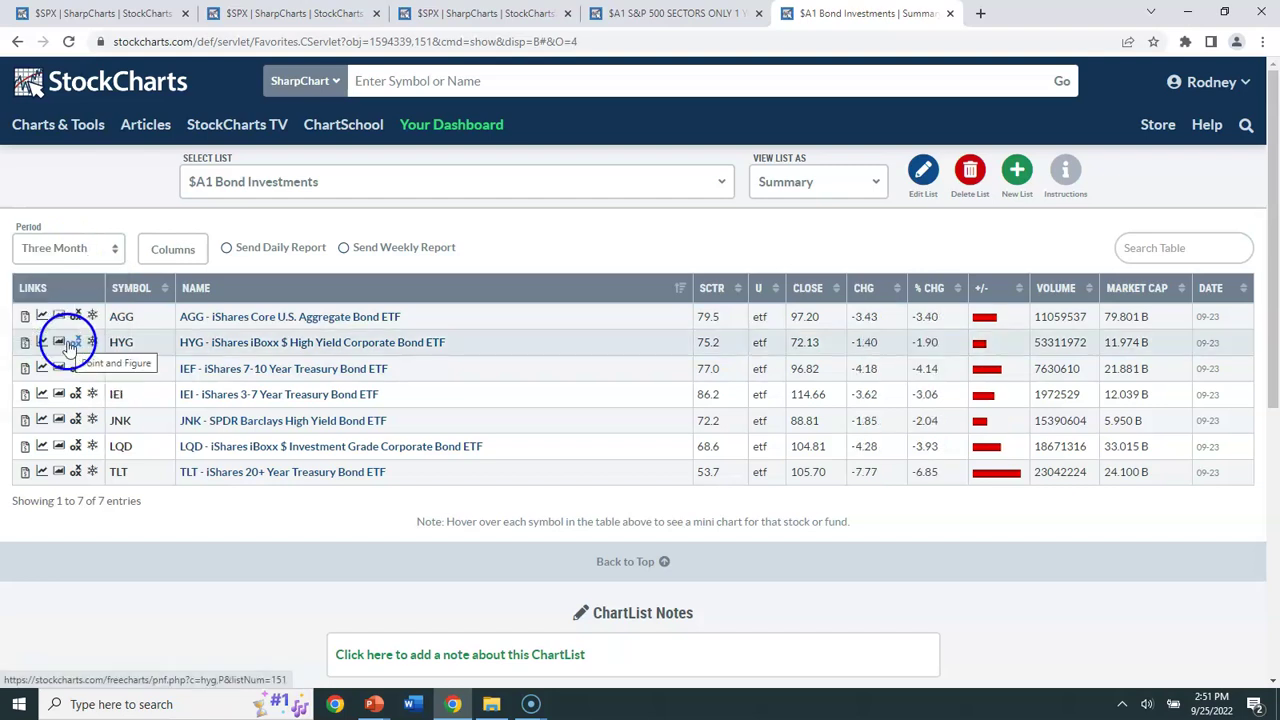
Review the bond ETFs' performance for One Month and One Week
{"action": "left_click", "coordinate": [88, 250]}
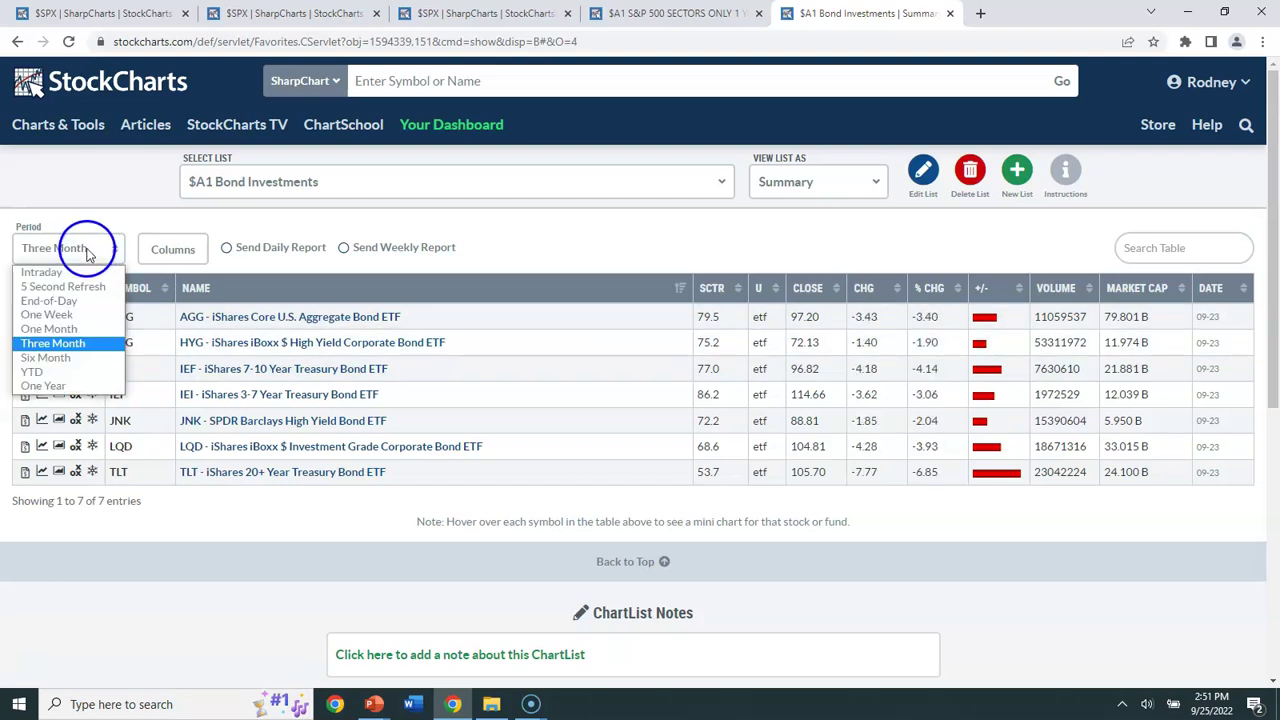
{"action": "left_click", "coordinate": [72, 329]}
{"action": "left_click", "coordinate": [78, 250]}
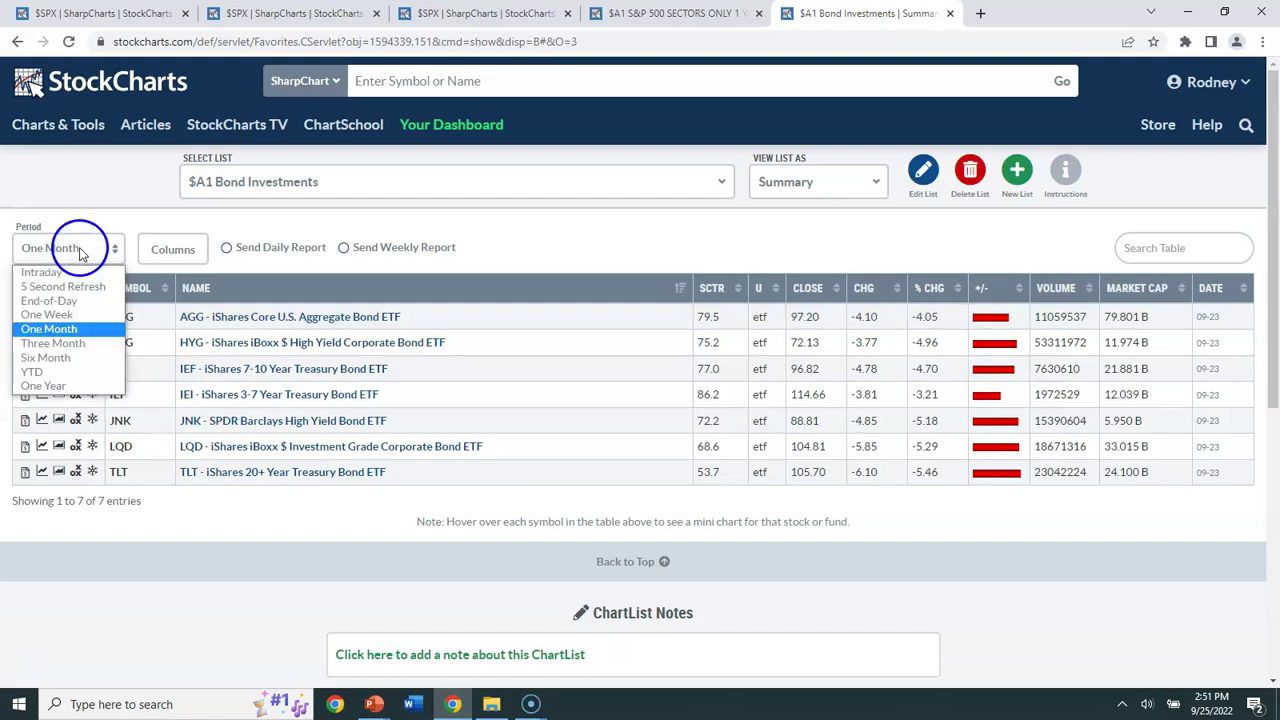
{"action": "left_click", "coordinate": [67, 317]}
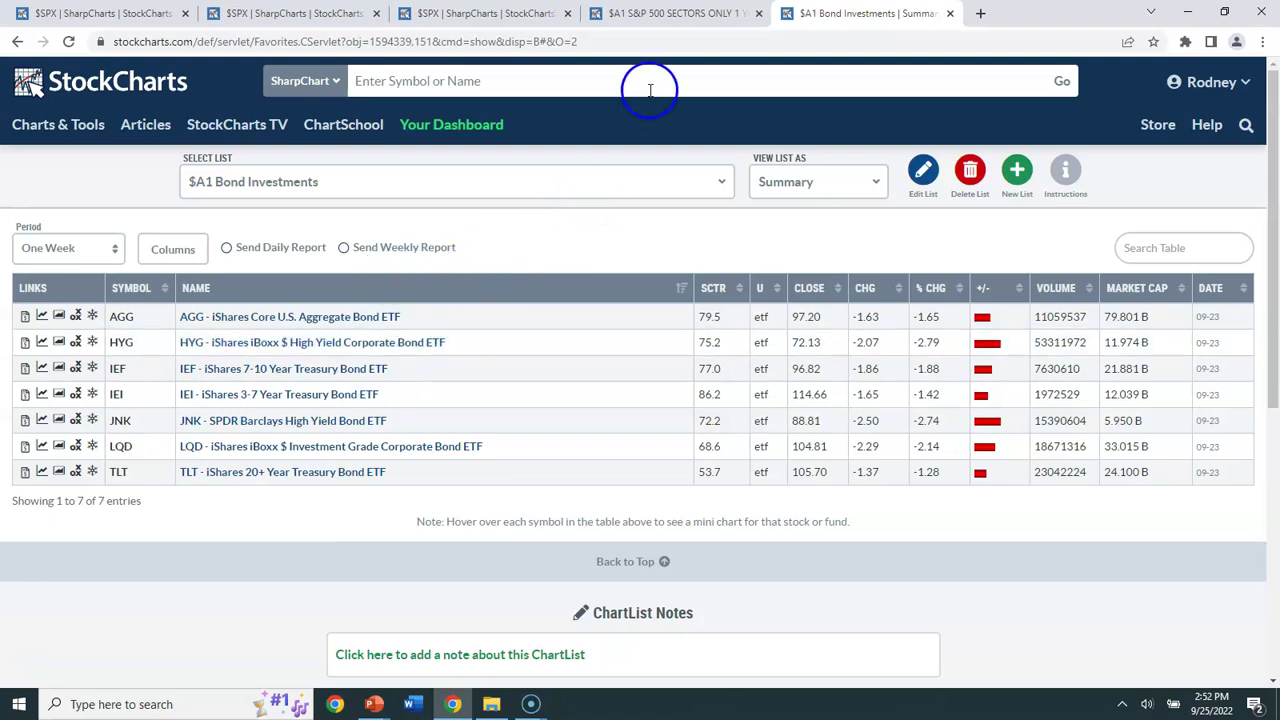
Review the S&P 500 sectors' One Week performance, ranking them by % CHG from the largest loss before restoring the SYMBOL order
{"action": "left_click", "coordinate": [645, 14]}
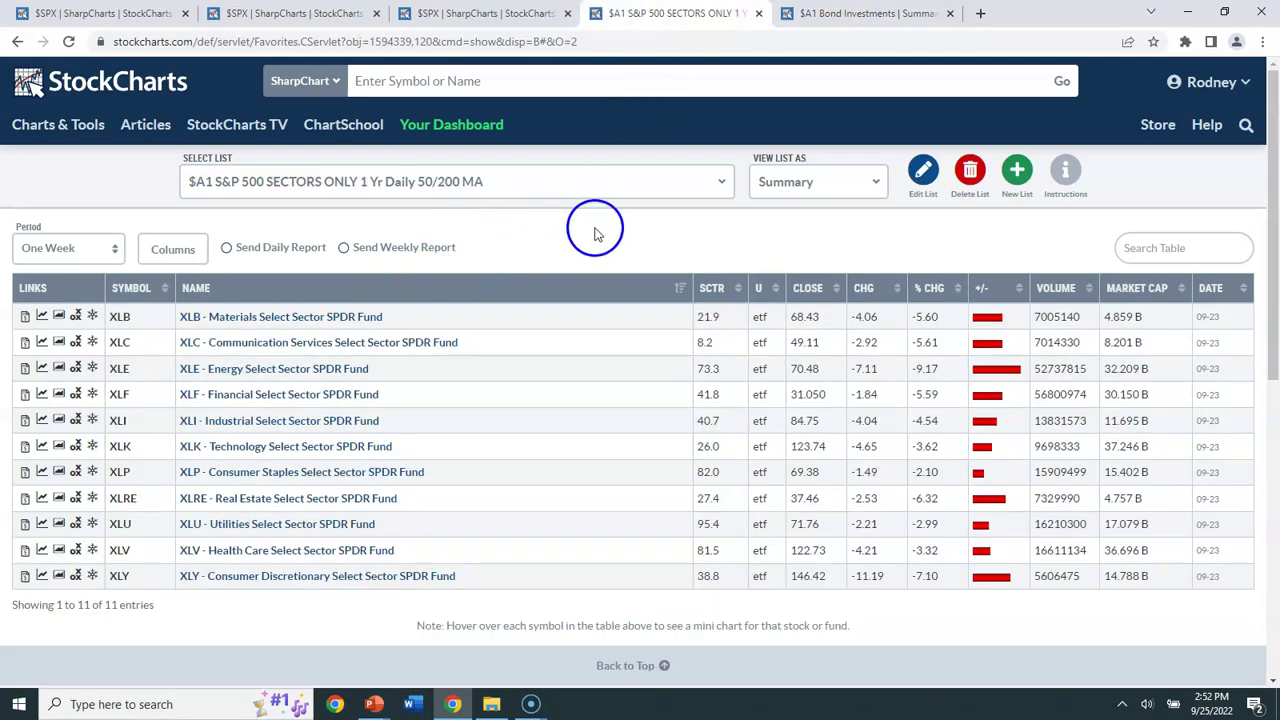
{"action": "left_click", "coordinate": [115, 252]}
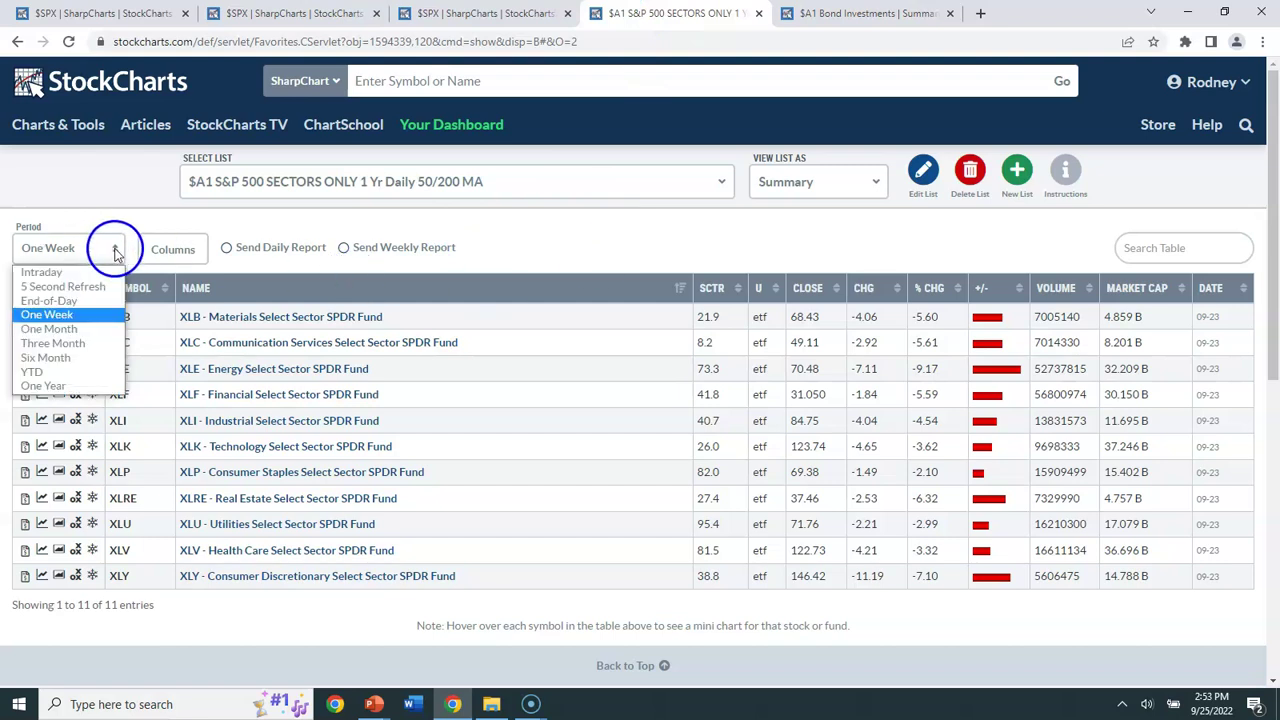
{"action": "left_click", "coordinate": [663, 236]}
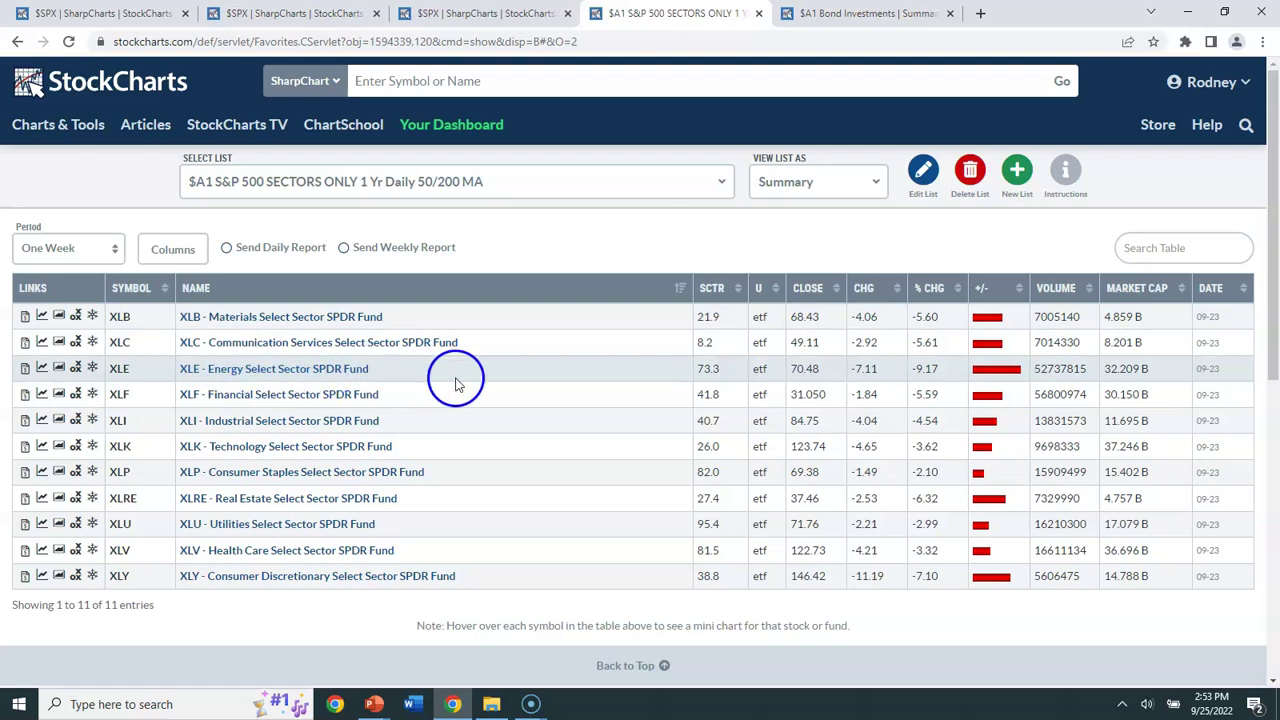
{"action": "left_click", "coordinate": [934, 367]}
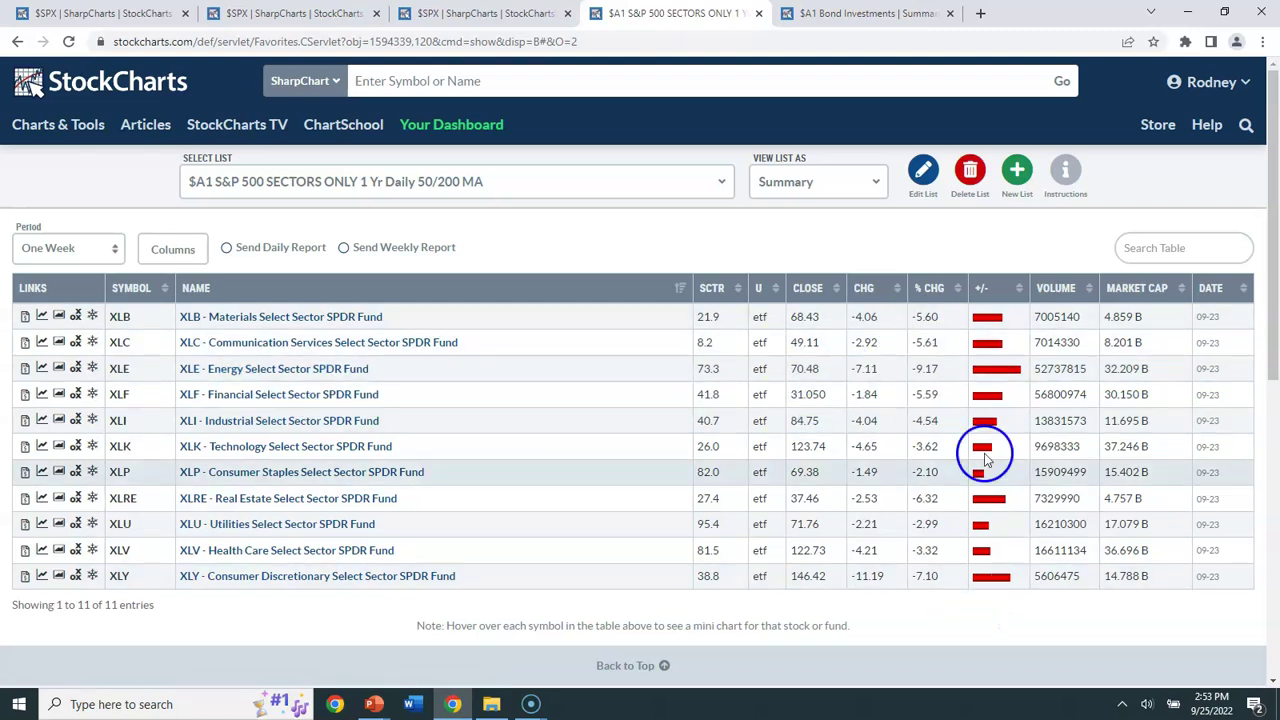
{"action": "left_click", "coordinate": [938, 288]}
{"action": "left_click", "coordinate": [938, 288]}
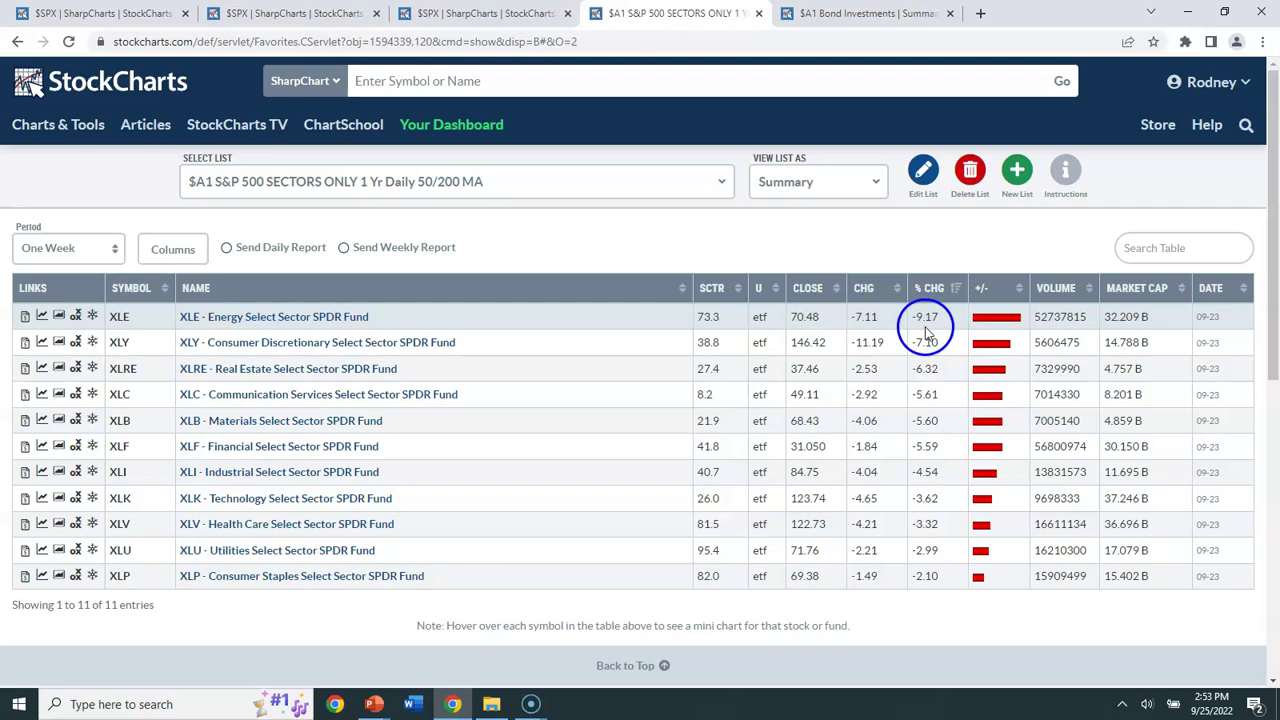
{"action": "left_click", "coordinate": [128, 290]}
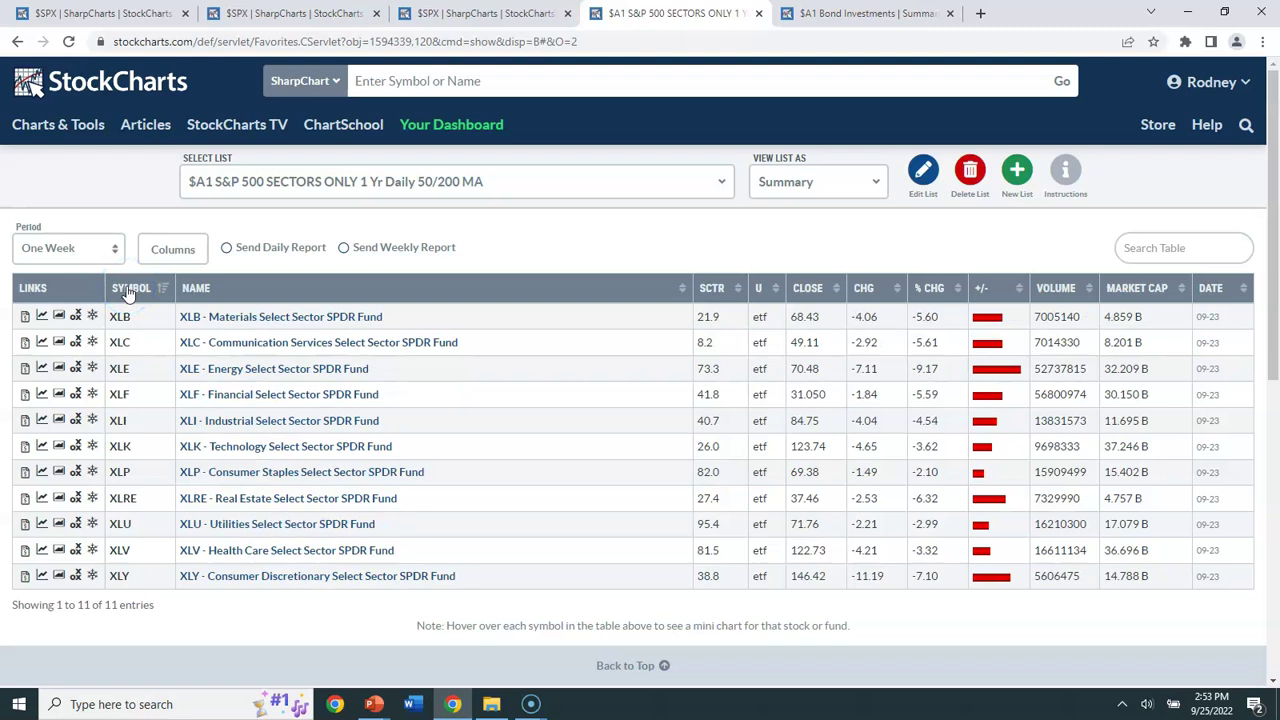
Compare the S&P 500 sectors' One Month and One Week performance, ending on One Month
{"action": "left_click", "coordinate": [112, 250]}
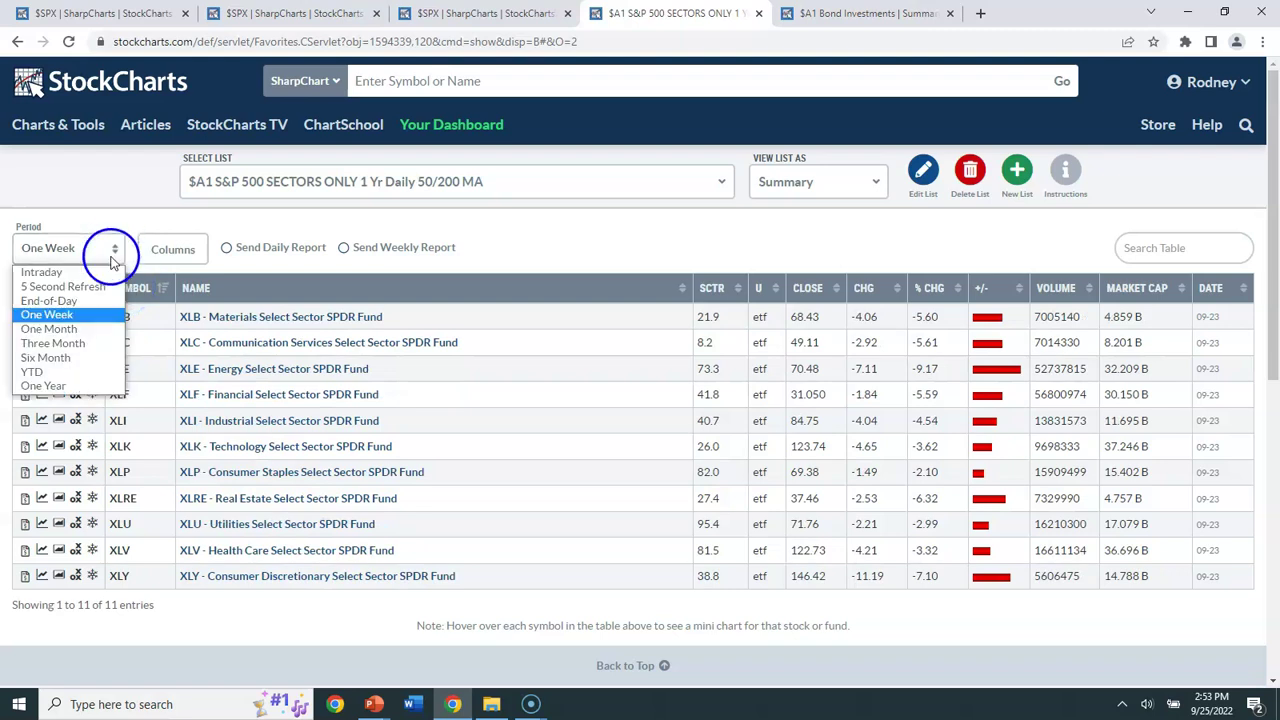
{"action": "left_click", "coordinate": [86, 331]}
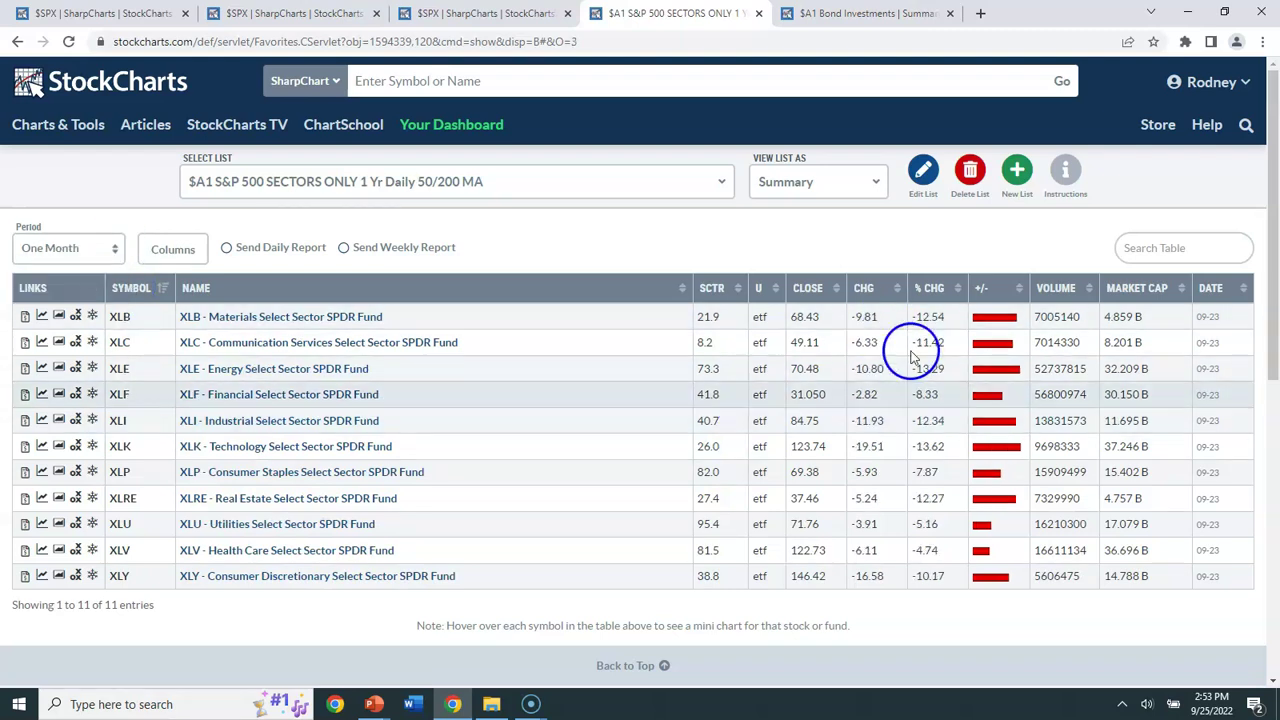
{"action": "left_click", "coordinate": [103, 250]}
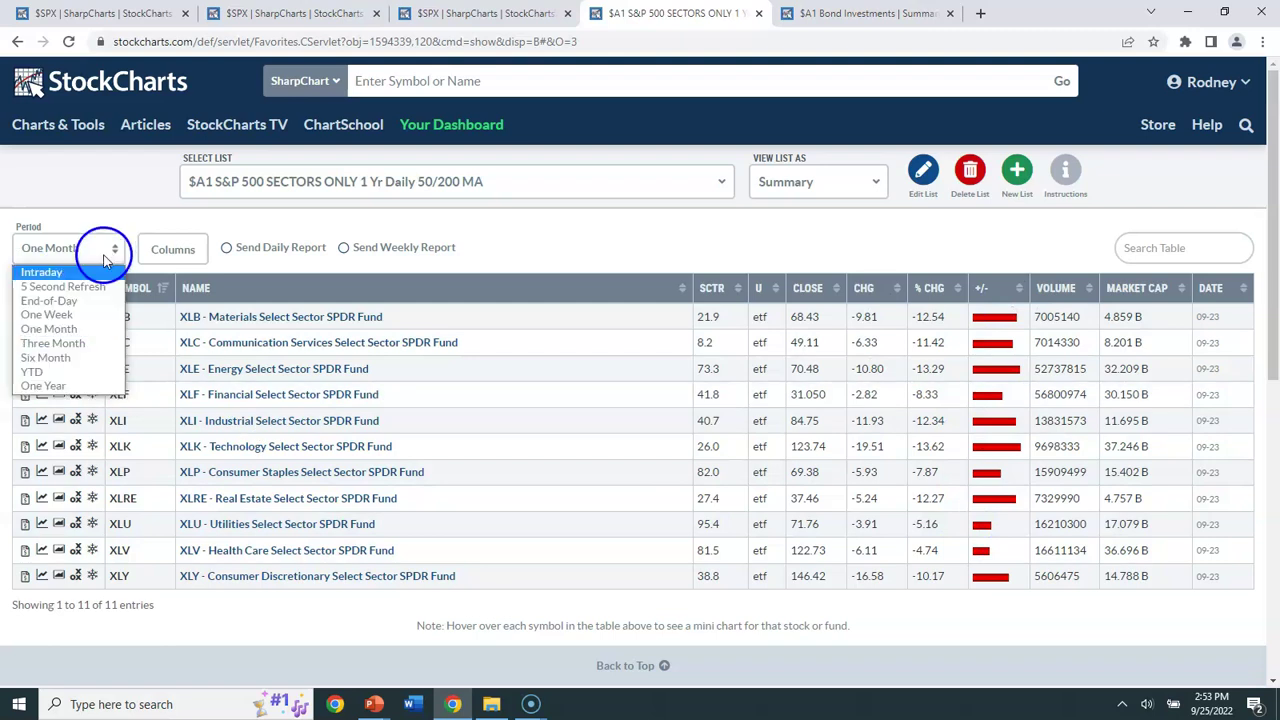
{"action": "left_click", "coordinate": [62, 314]}
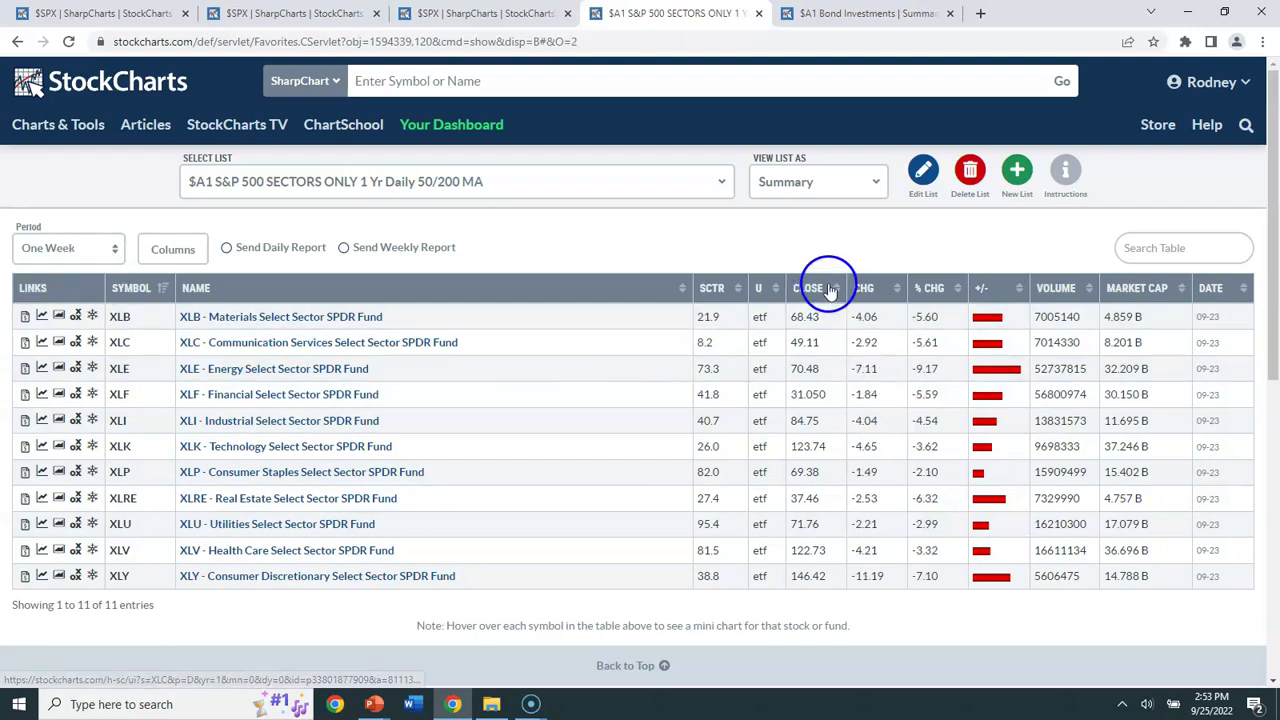
{"action": "left_click", "coordinate": [63, 248]}
{"action": "left_click", "coordinate": [60, 329]}
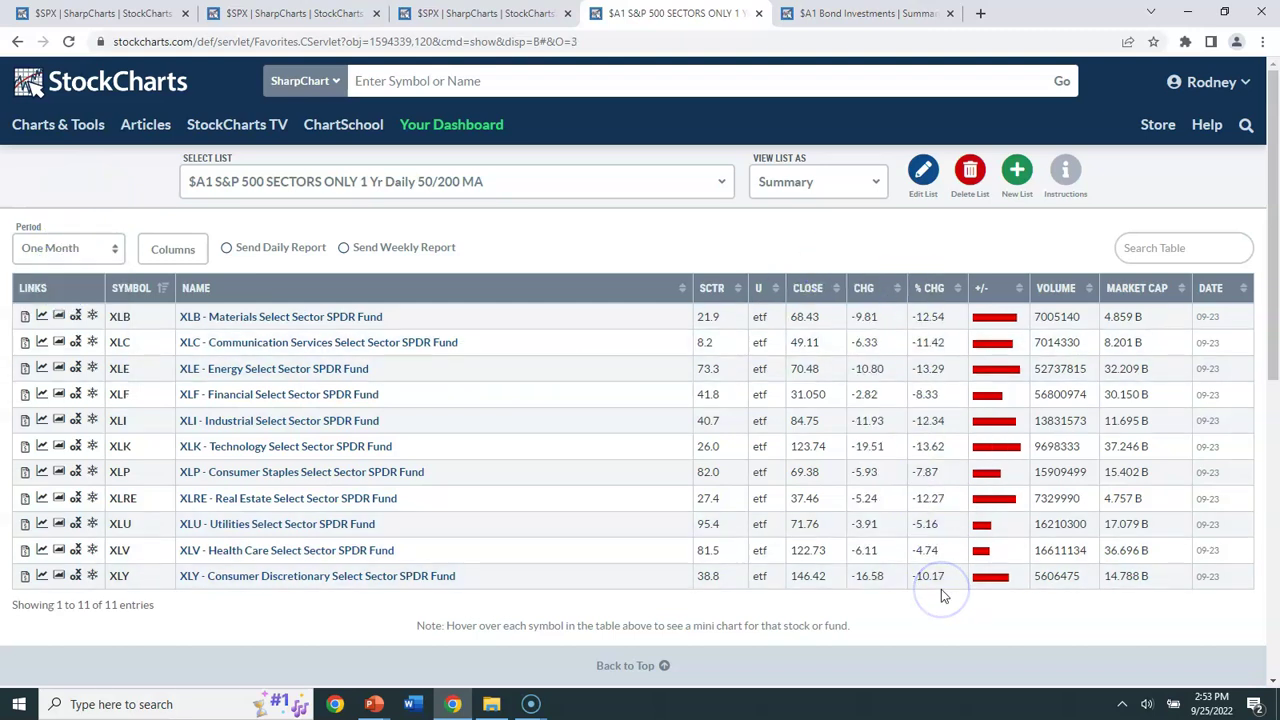
Review the S&P 500 sectors' performance for Three Month and Six Month
{"action": "left_click", "coordinate": [50, 248]}
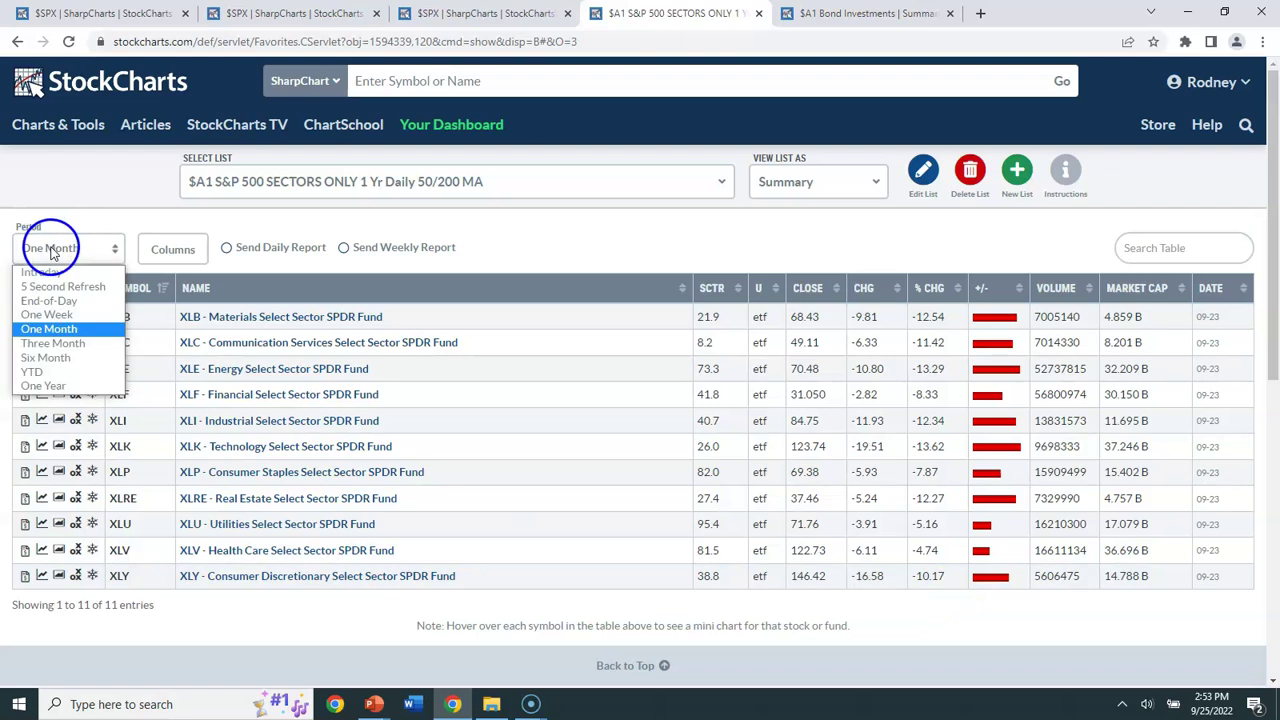
{"action": "left_click", "coordinate": [55, 343]}
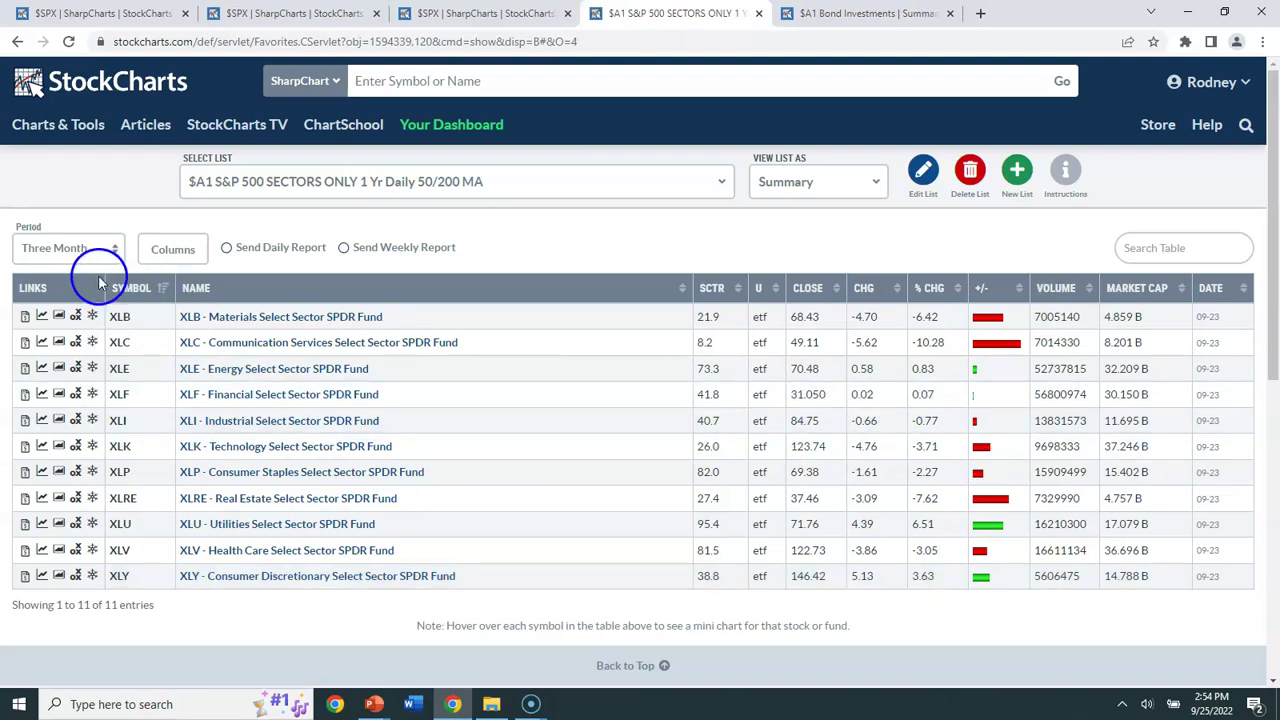
{"action": "left_click", "coordinate": [42, 250]}
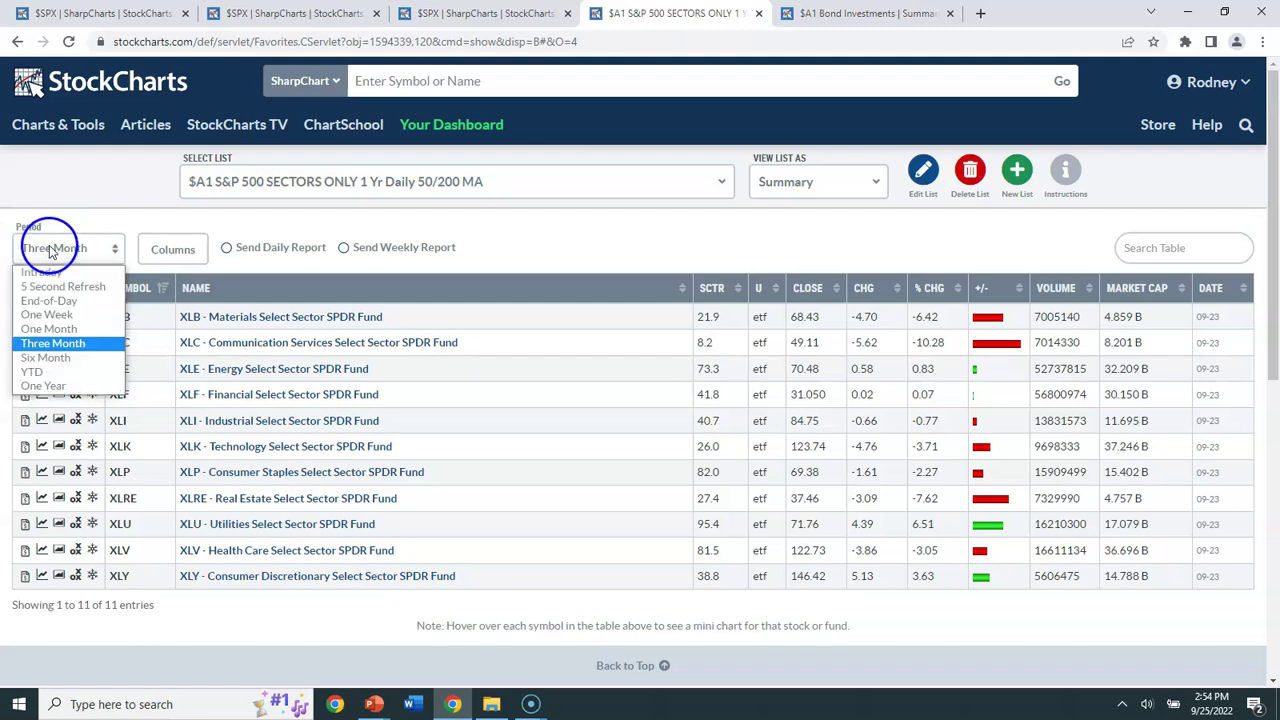
{"action": "left_click", "coordinate": [35, 357]}
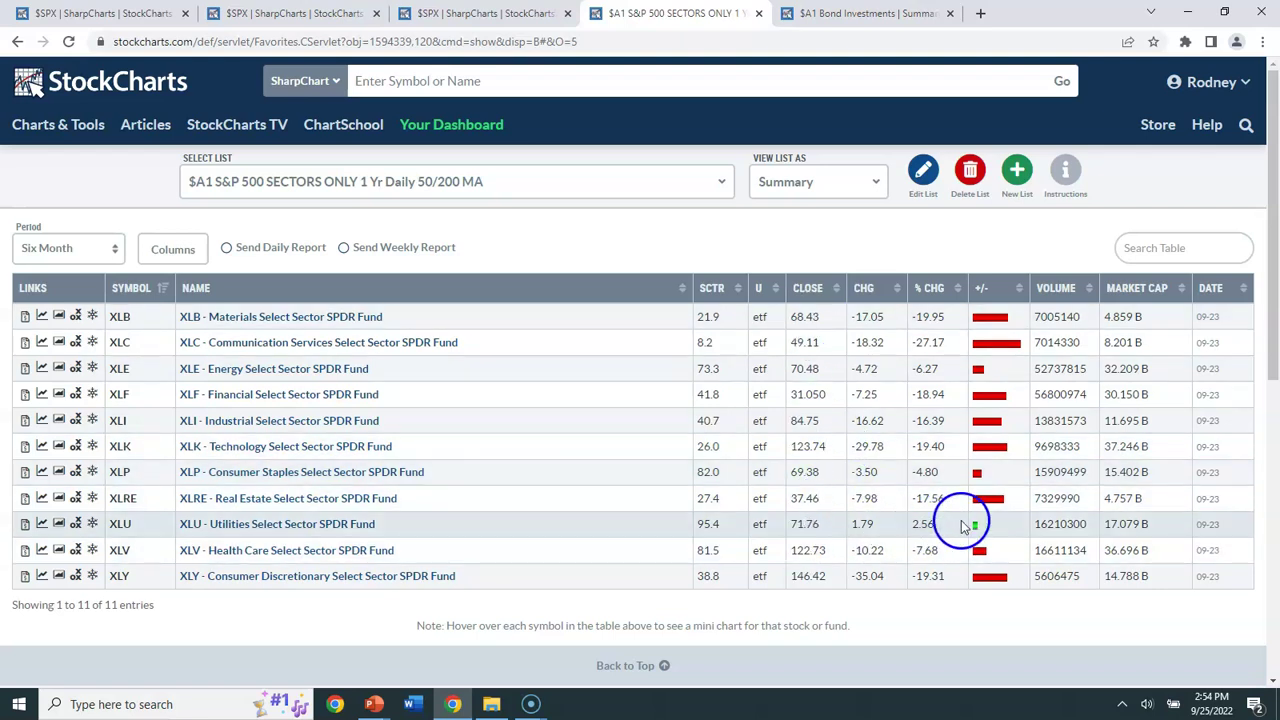
Review the S&P 500 sectors' performance for YTD and One Year, examining the energy and utilities funds
{"action": "left_click", "coordinate": [78, 250]}
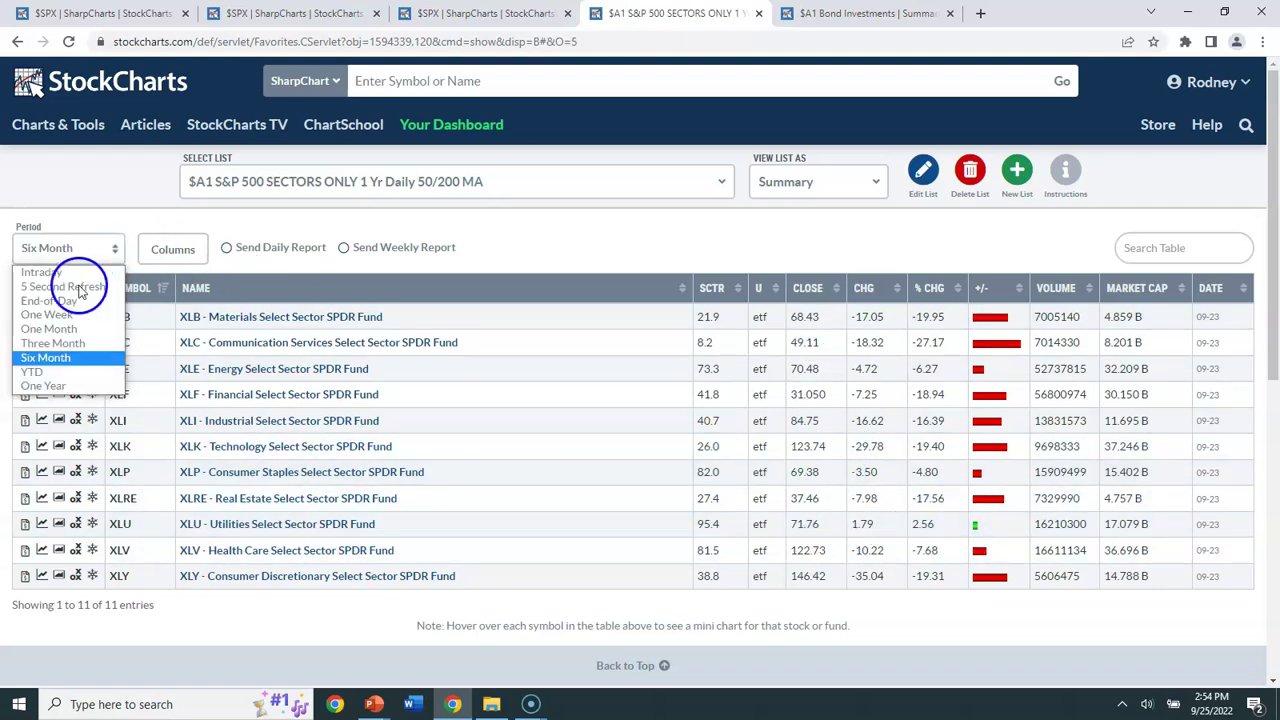
{"action": "left_click", "coordinate": [69, 371]}
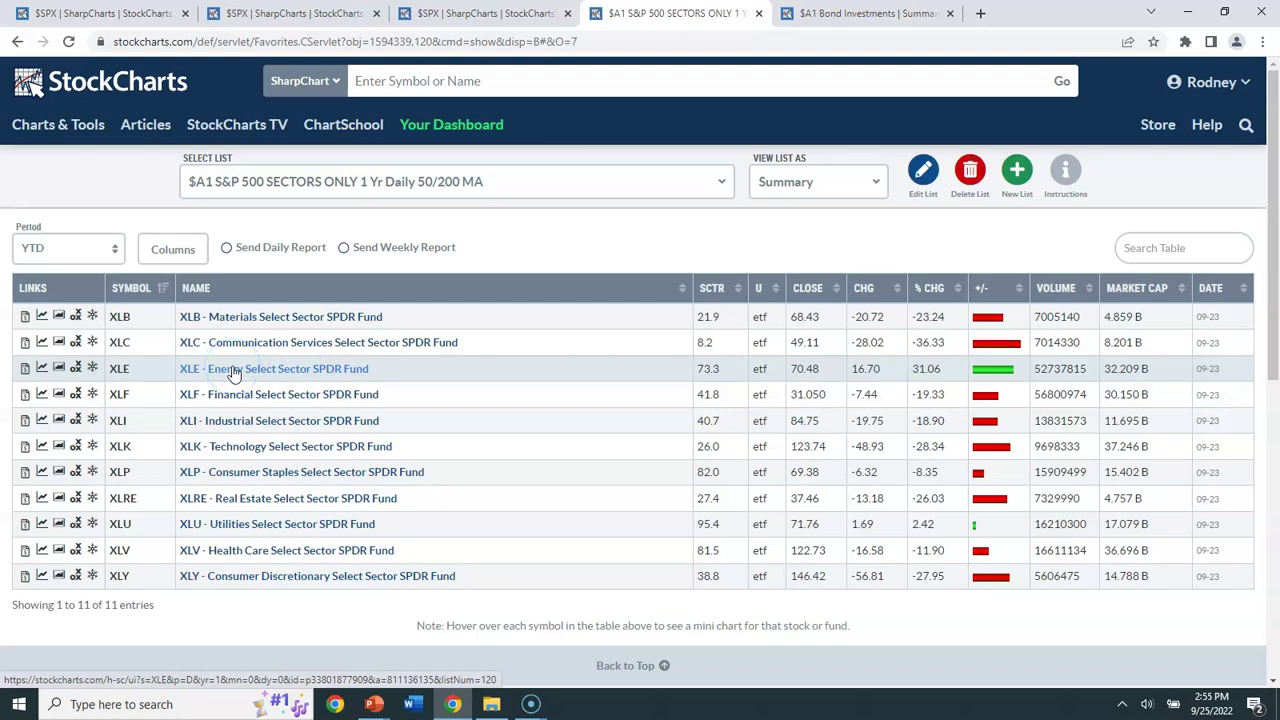
{"action": "left_click", "coordinate": [96, 258]}
{"action": "left_click", "coordinate": [62, 380]}
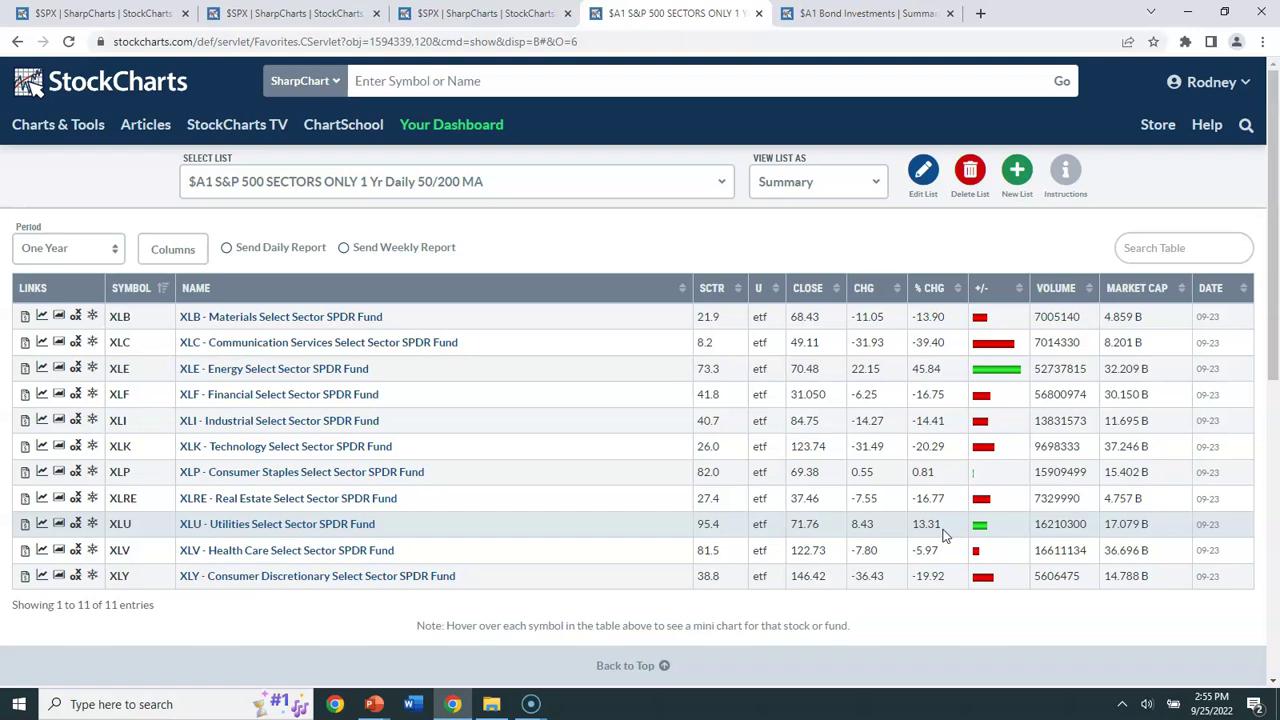
{"action": "left_click", "coordinate": [885, 520]}
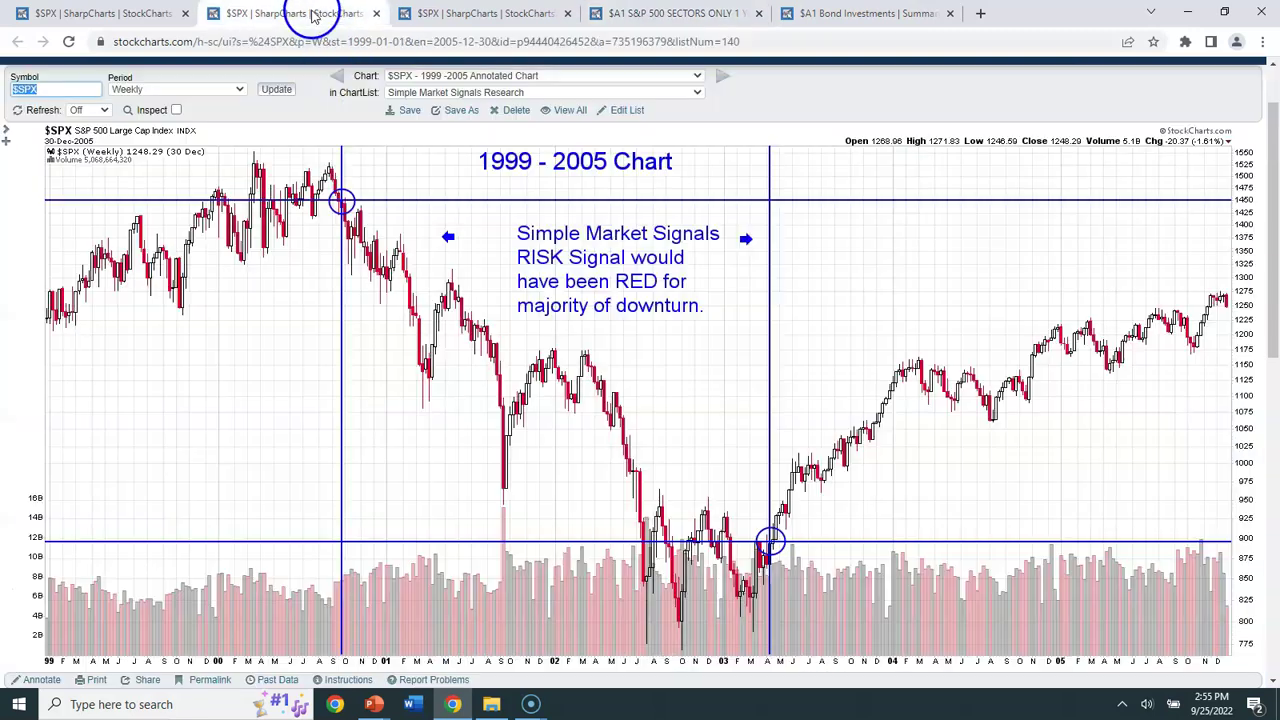
Compare the annotated 1999 - 2005 and 2007 - 2009 $SPX charts with the current weekly bear market chart
{"action": "left_click", "coordinate": [316, 14]}
{"action": "left_click", "coordinate": [546, 14]}
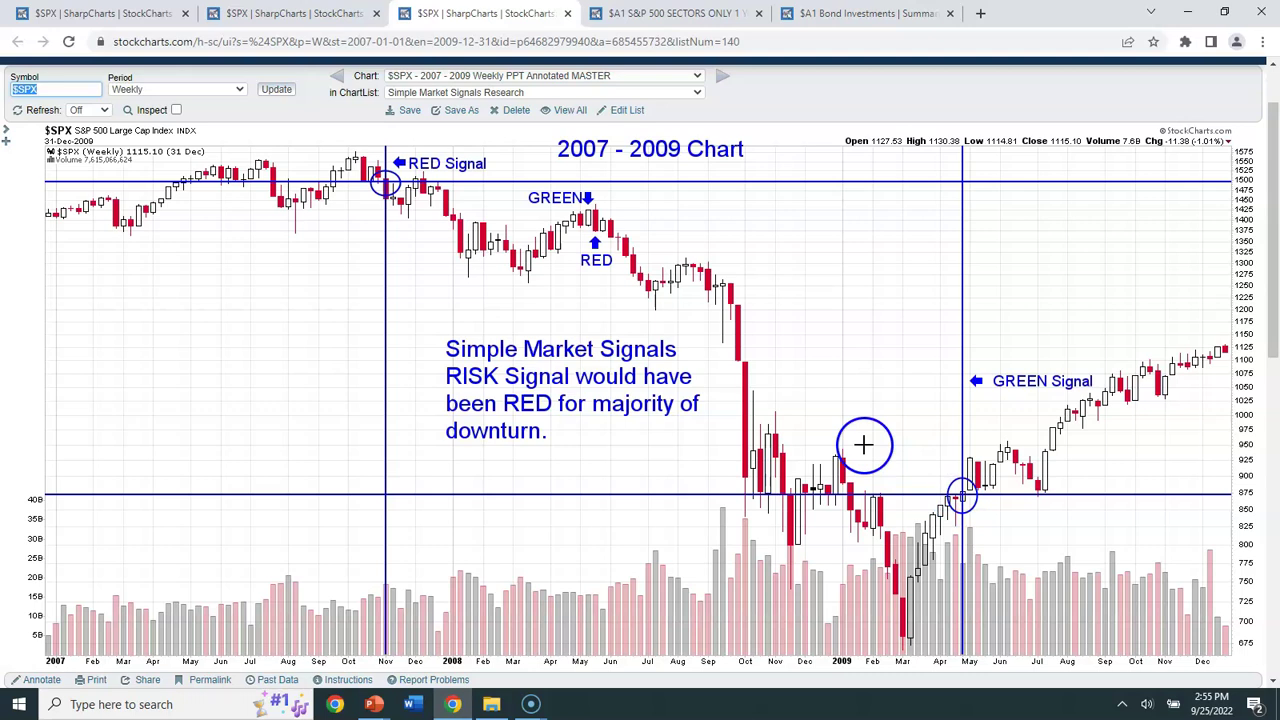
{"action": "left_click", "coordinate": [314, 20]}
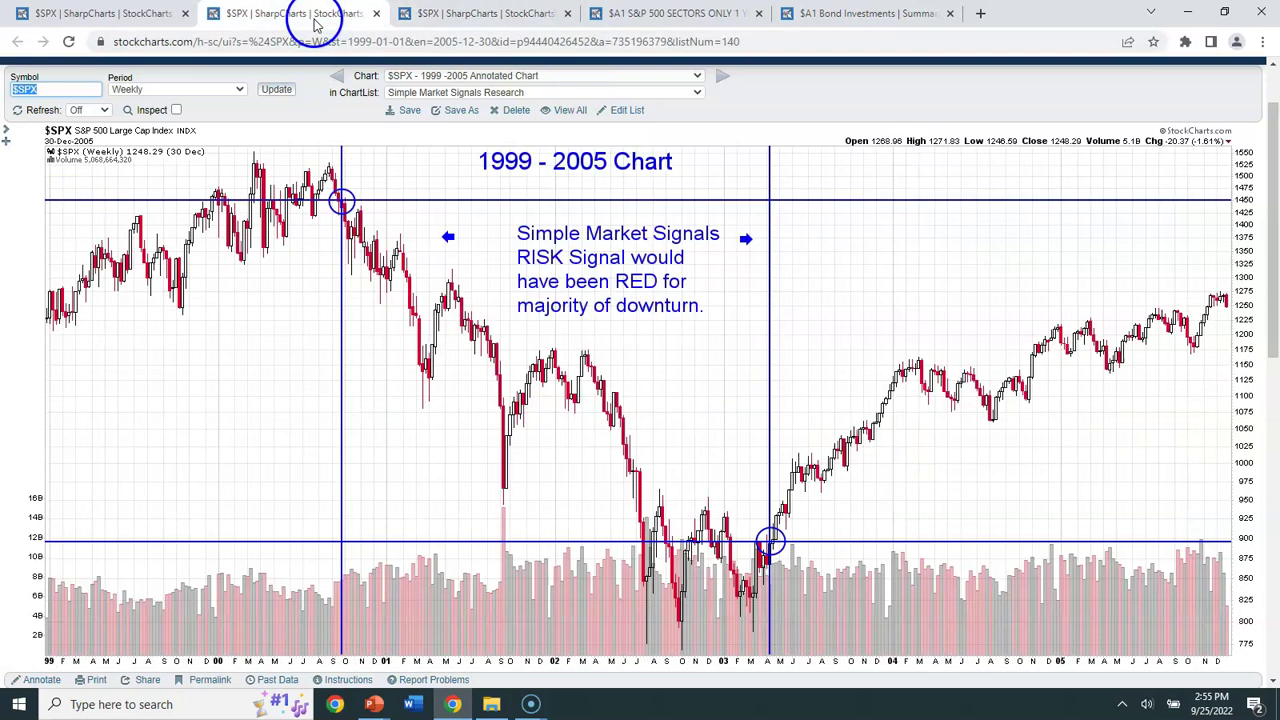
{"action": "left_click", "coordinate": [455, 13]}
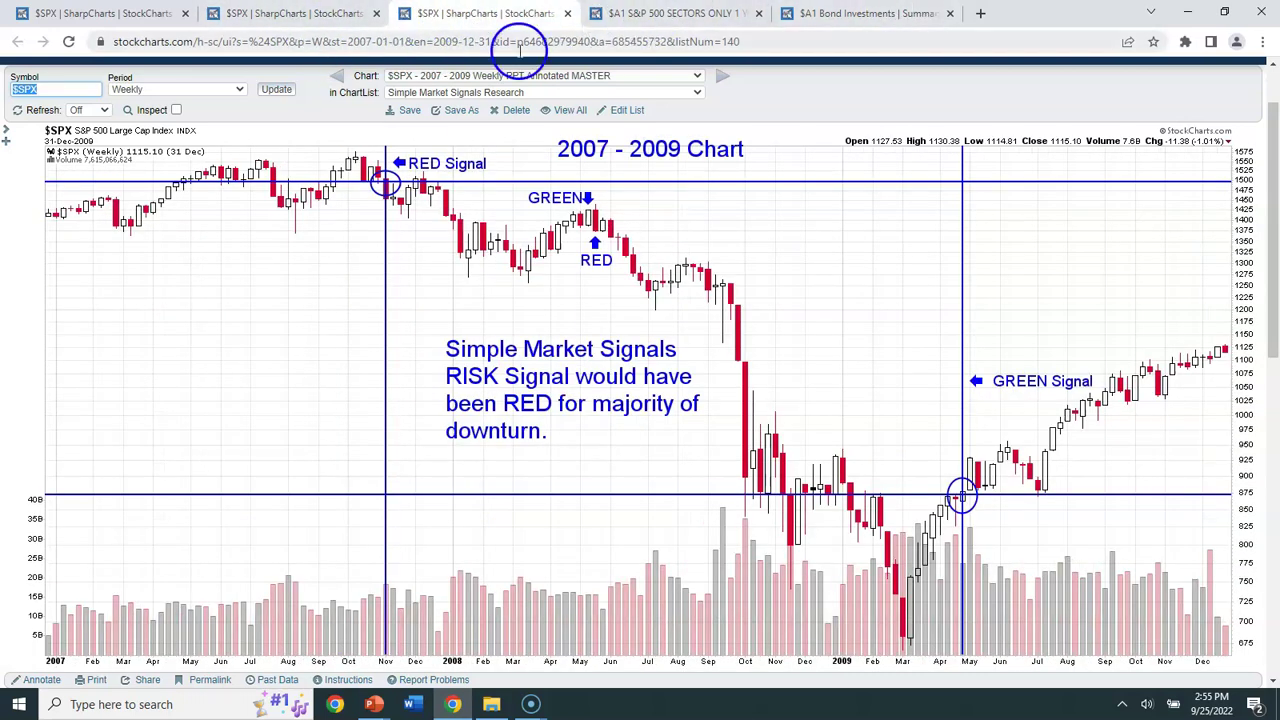
{"action": "left_click", "coordinate": [73, 15]}
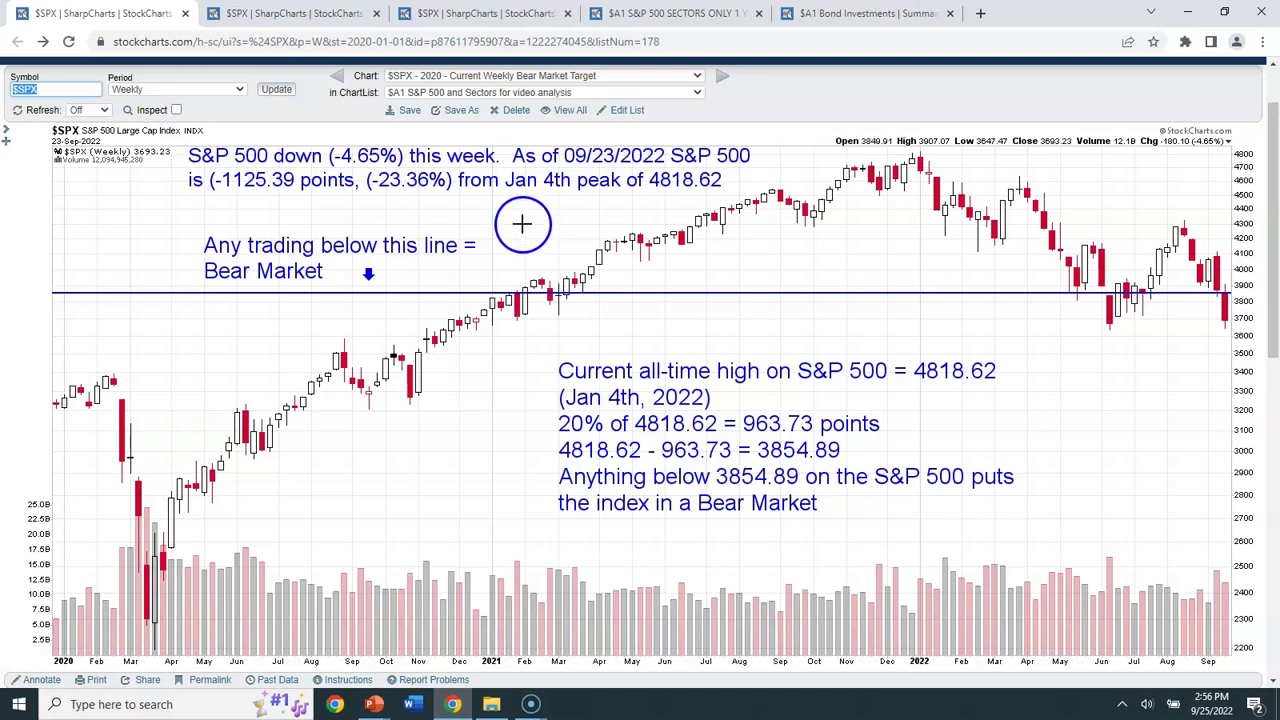
Return to the S&P 500 sectors summary and show its performance for One Week
{"action": "left_click", "coordinate": [675, 15]}
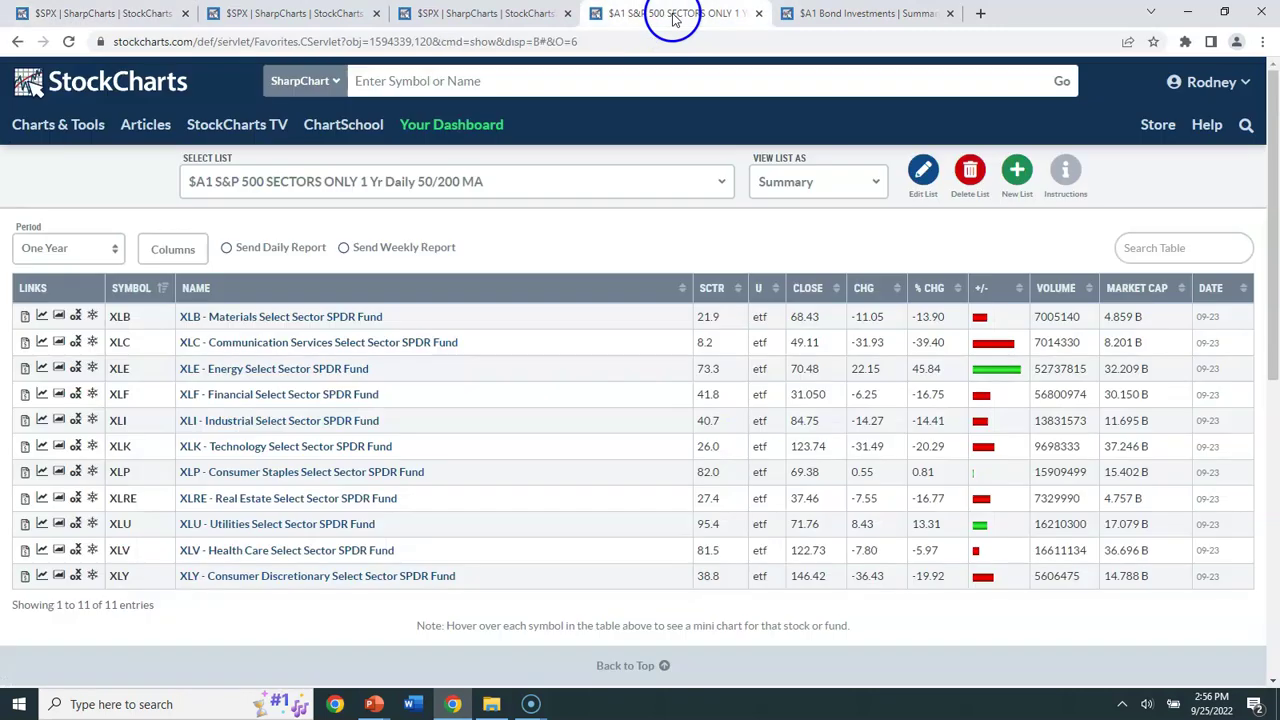
{"action": "left_click", "coordinate": [67, 249]}
{"action": "left_click", "coordinate": [47, 314]}
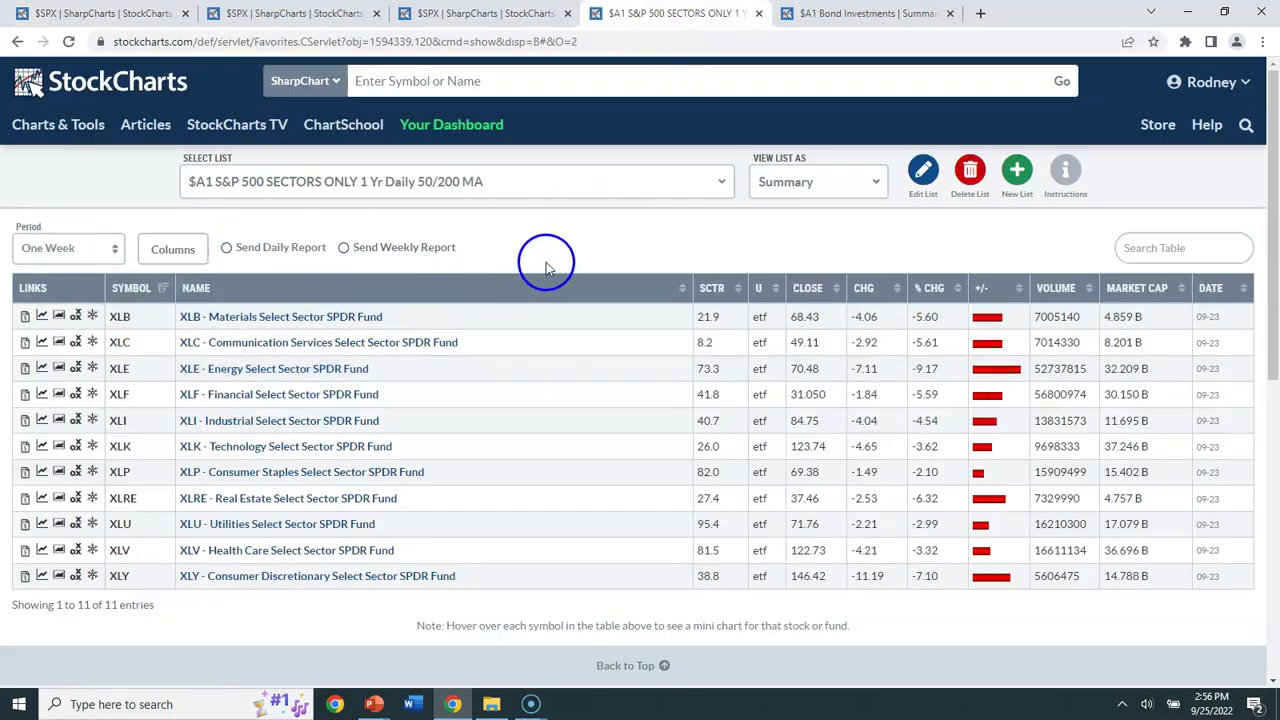
Return to the current weekly $SPX bear market chart and set its start date to 2022-01-03 to examine this year's decline
{"action": "left_click", "coordinate": [95, 13]}
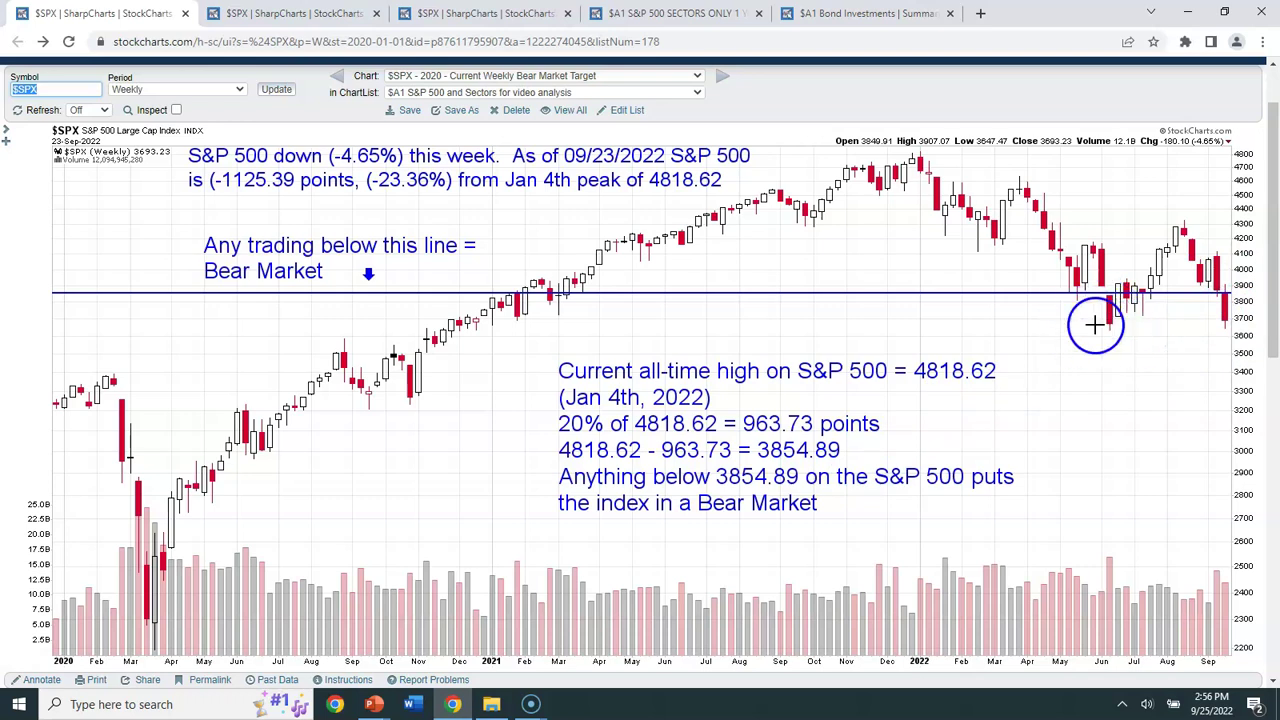
{"action": "scroll", "coordinate": [354, 550], "scroll_direction": "down", "scroll_amount": 3}
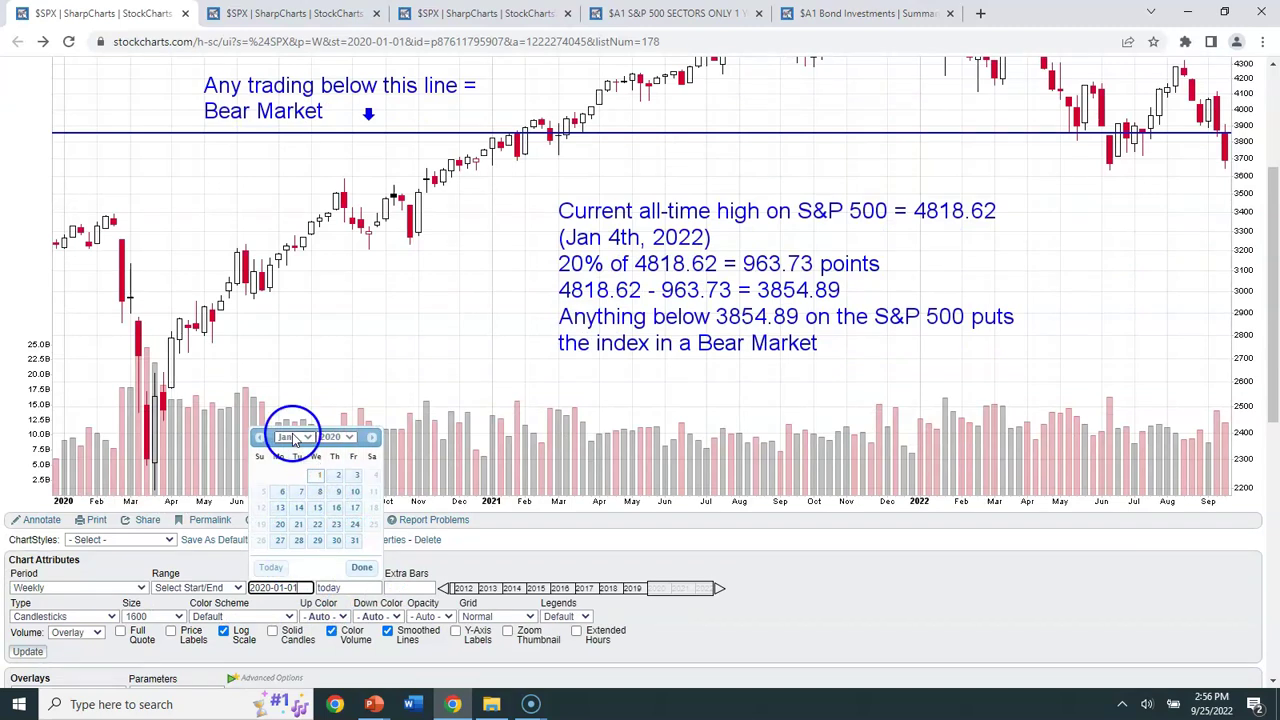
{"action": "left_click", "coordinate": [331, 439]}
{"action": "scroll", "coordinate": [340, 645], "scroll_direction": "down", "scroll_amount": 1}
{"action": "left_click", "coordinate": [340, 645]}
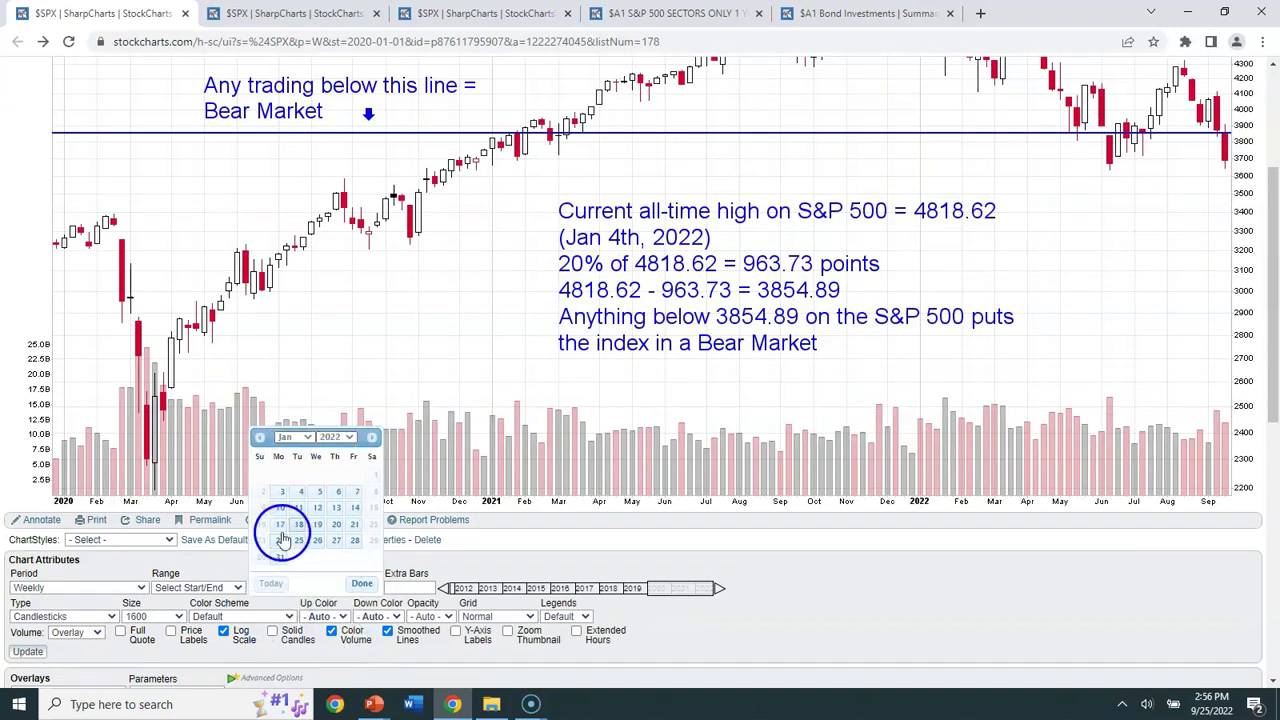
{"action": "left_click", "coordinate": [279, 491]}
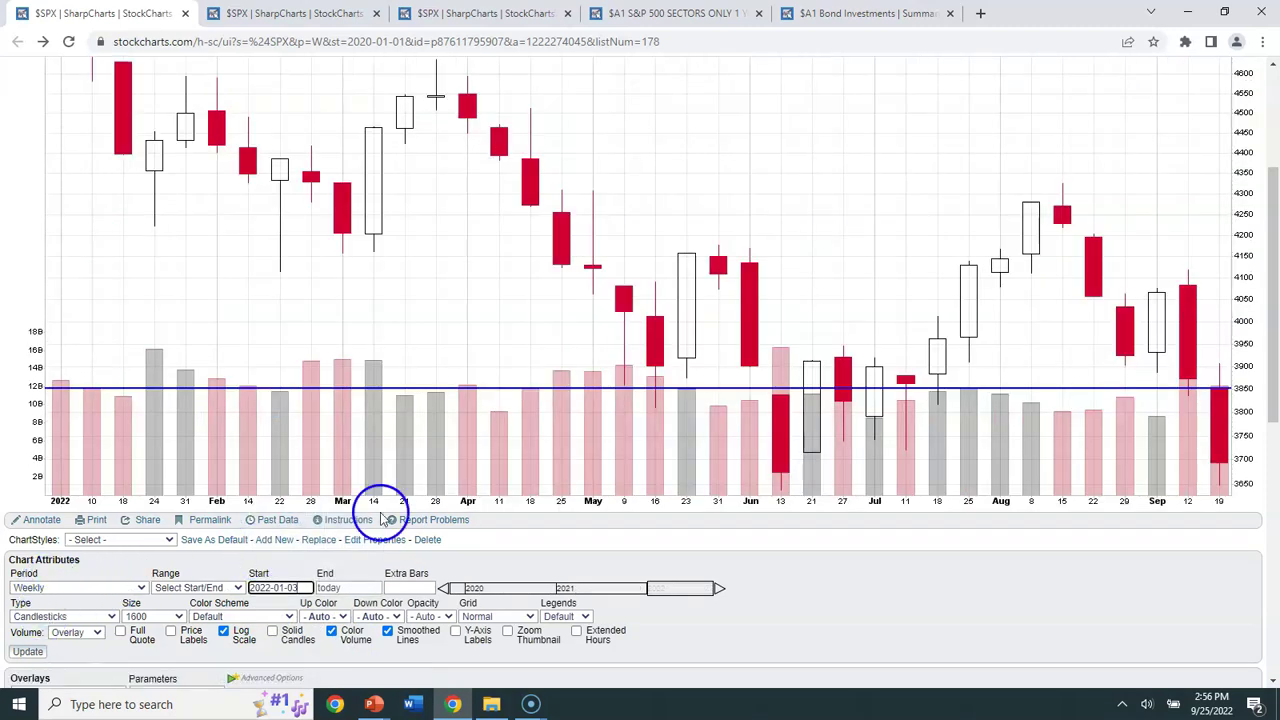
{"action": "scroll", "coordinate": [610, 390], "scroll_direction": "up", "scroll_amount": 1}
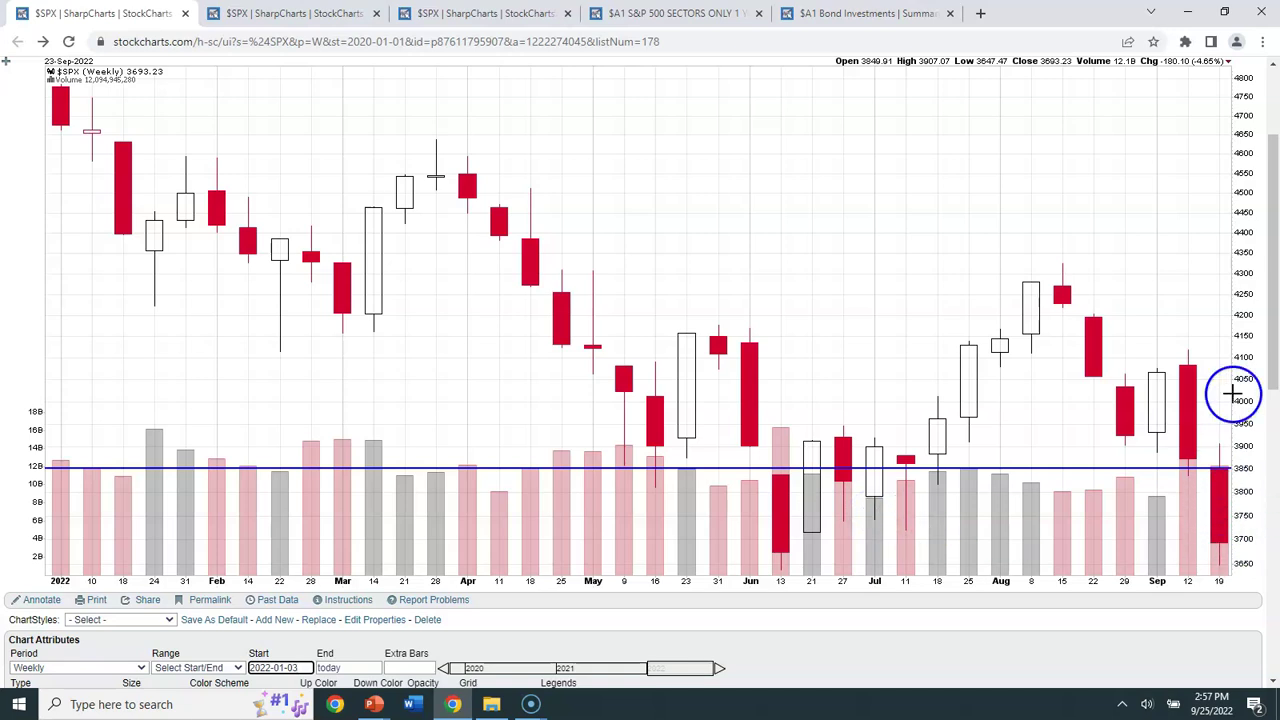
{"action": "scroll", "coordinate": [866, 374], "scroll_direction": "up", "scroll_amount": 1}
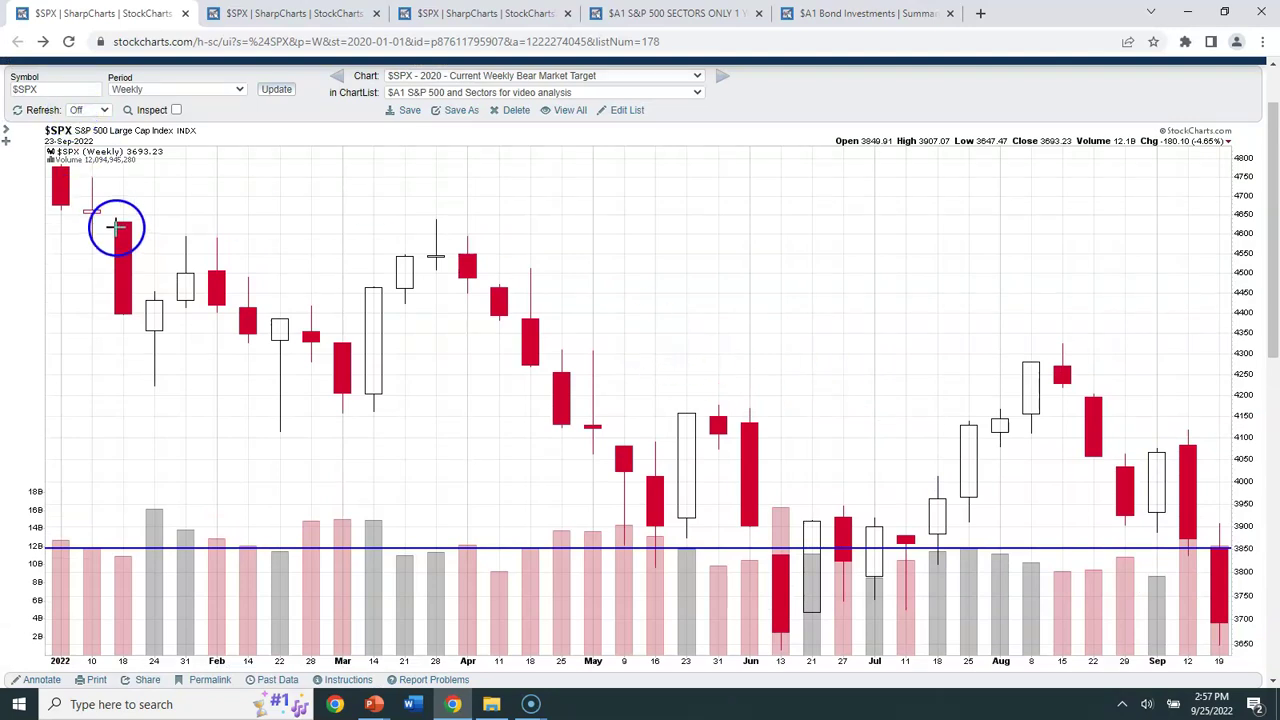
Set the weekly $SPX chart's start date back to 2020-01-01 and review the annotated bear market chart
{"action": "scroll", "coordinate": [116, 228], "scroll_direction": "down", "scroll_amount": 3}
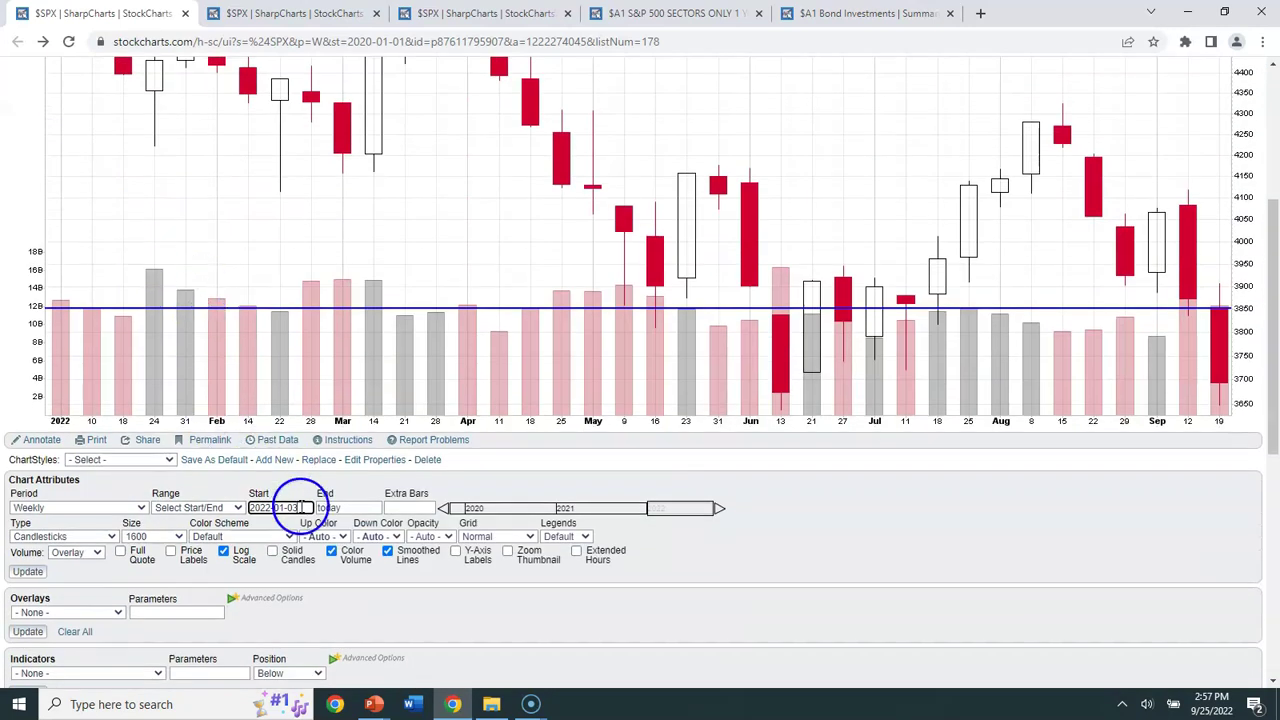
{"action": "left_click", "coordinate": [300, 507]}
{"action": "left_click", "coordinate": [333, 525]}
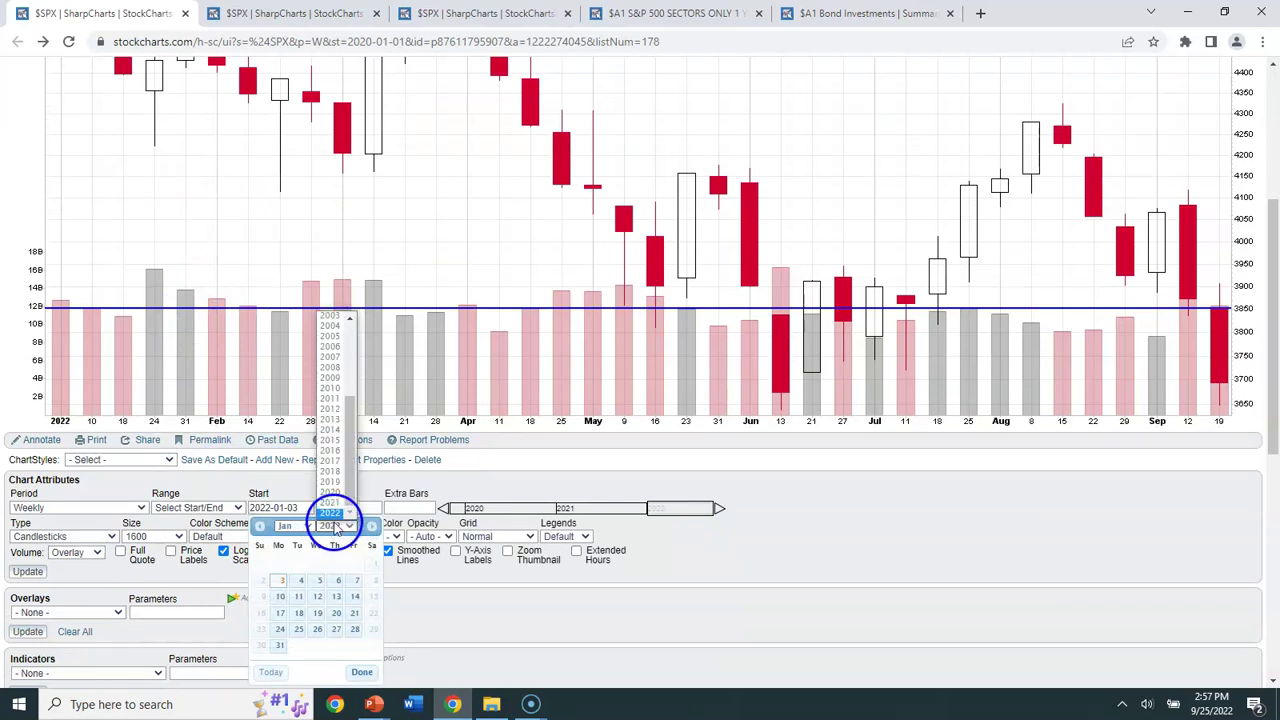
{"action": "left_click", "coordinate": [331, 491]}
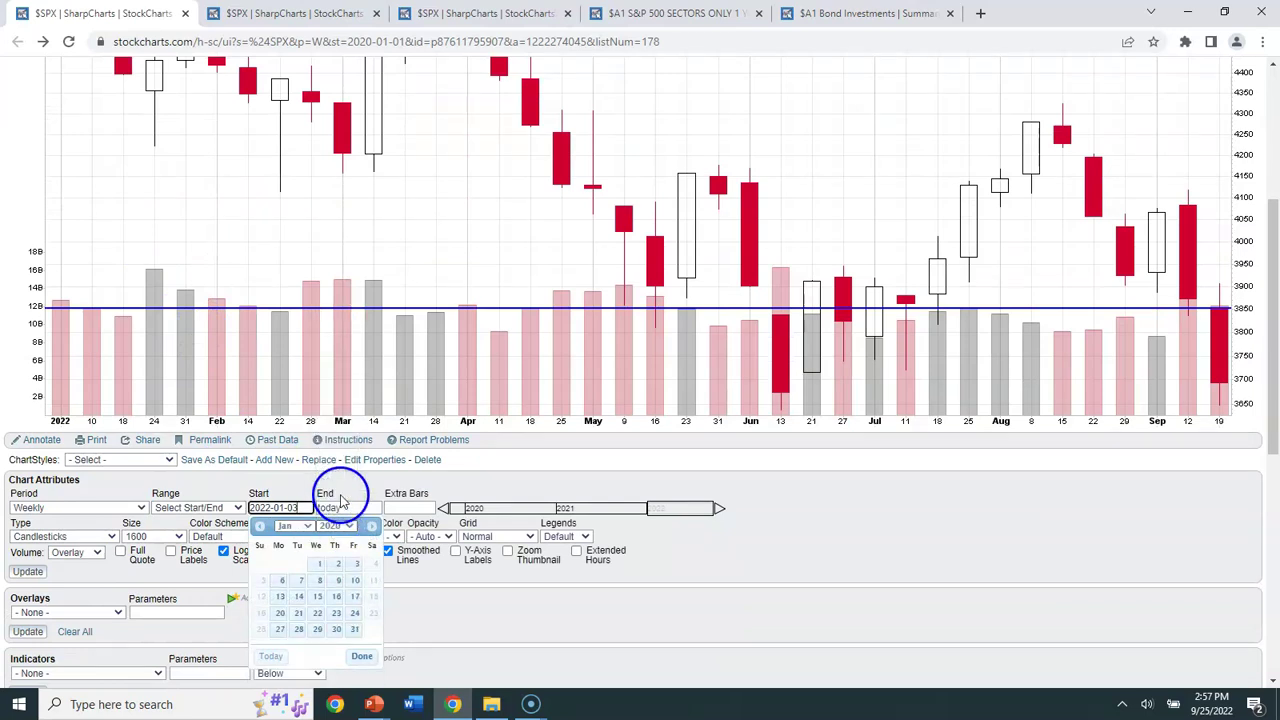
{"action": "left_click", "coordinate": [319, 568]}
{"action": "scroll", "coordinate": [190, 510], "scroll_direction": "up", "scroll_amount": 2}
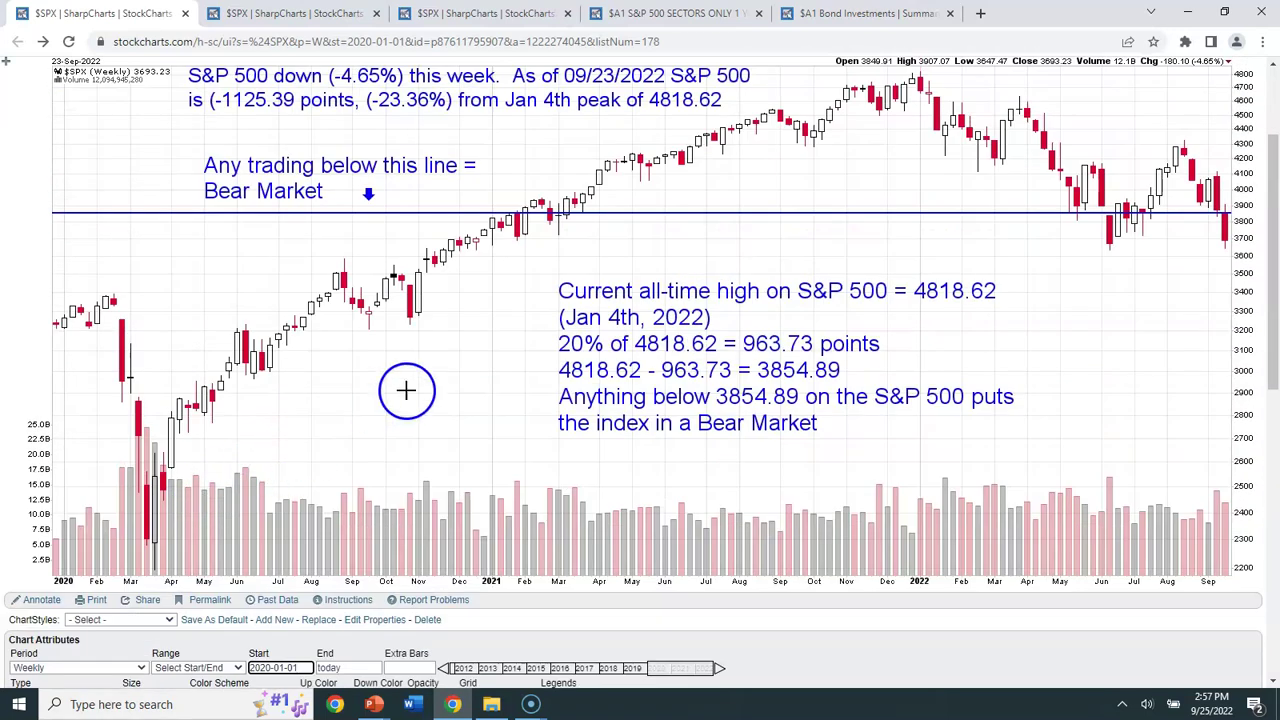
{"action": "scroll", "coordinate": [406, 390], "scroll_direction": "up", "scroll_amount": 1}
{"action": "left_click", "coordinate": [428, 451]}
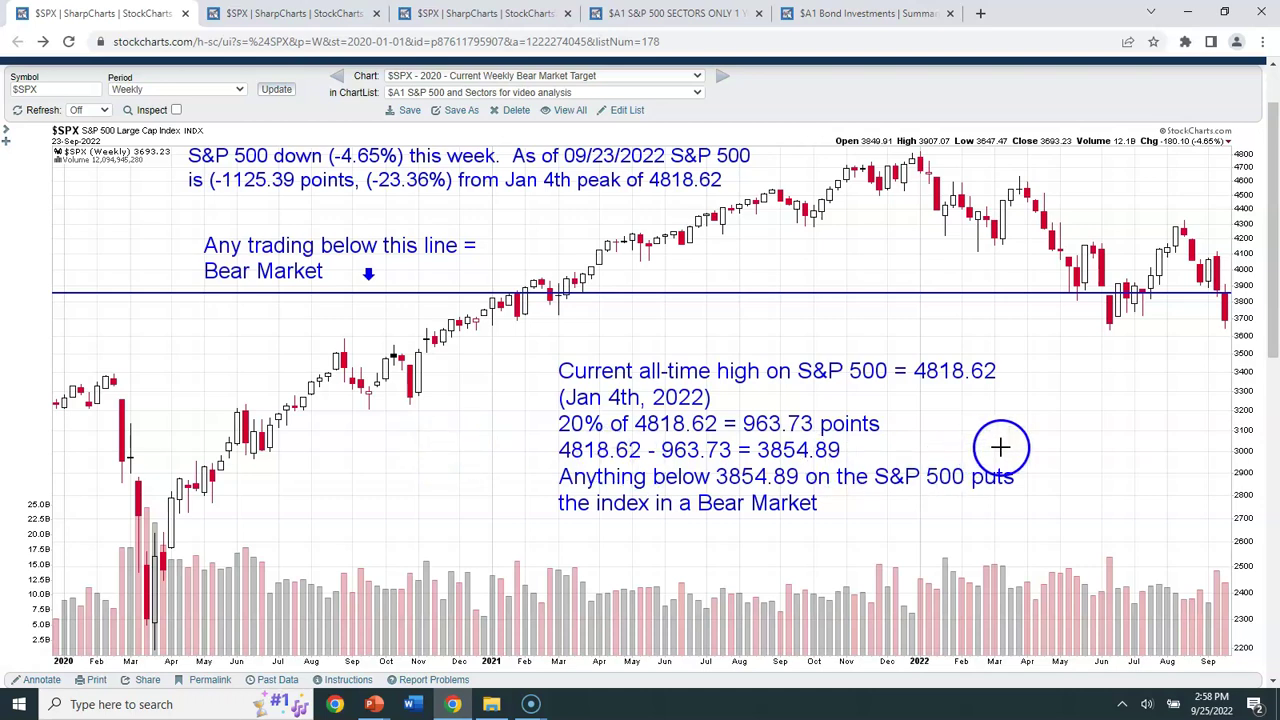
Examine the risk signals in the 1999 - 2005 and 2007 - 2009 $SPX charts against the current weekly chart
{"action": "left_click", "coordinate": [295, 15]}
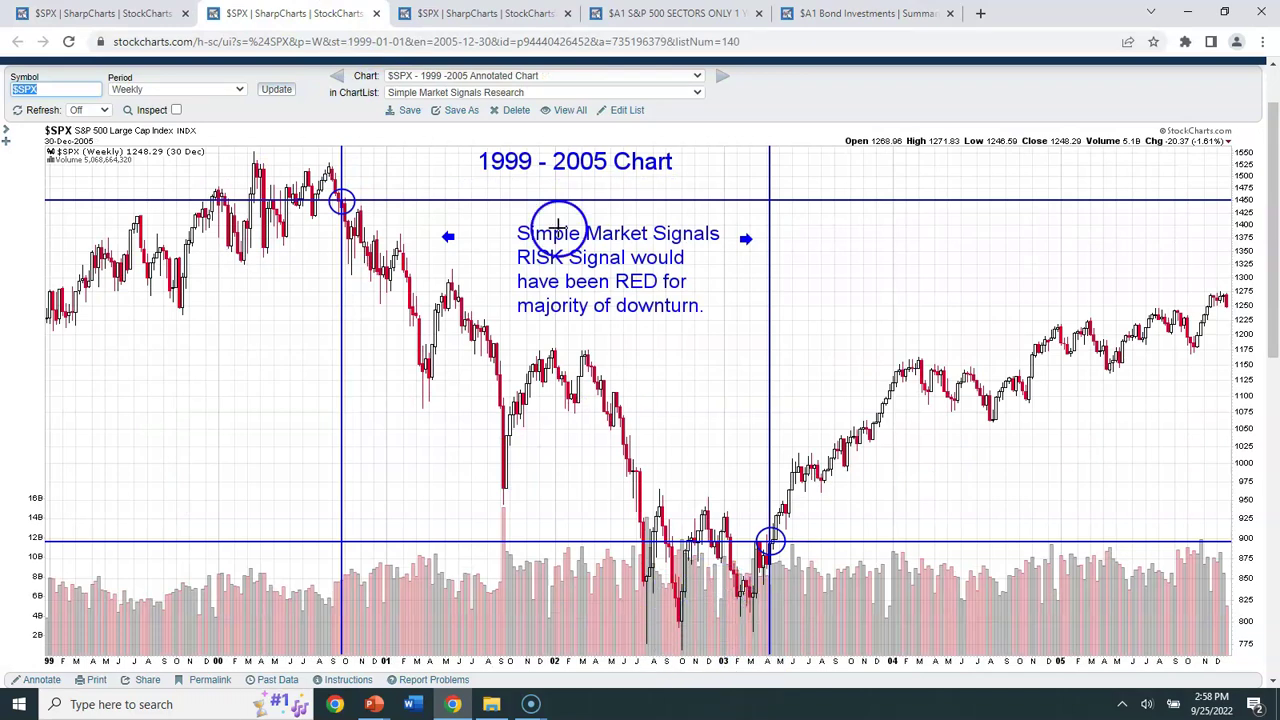
{"action": "left_click", "coordinate": [485, 14]}
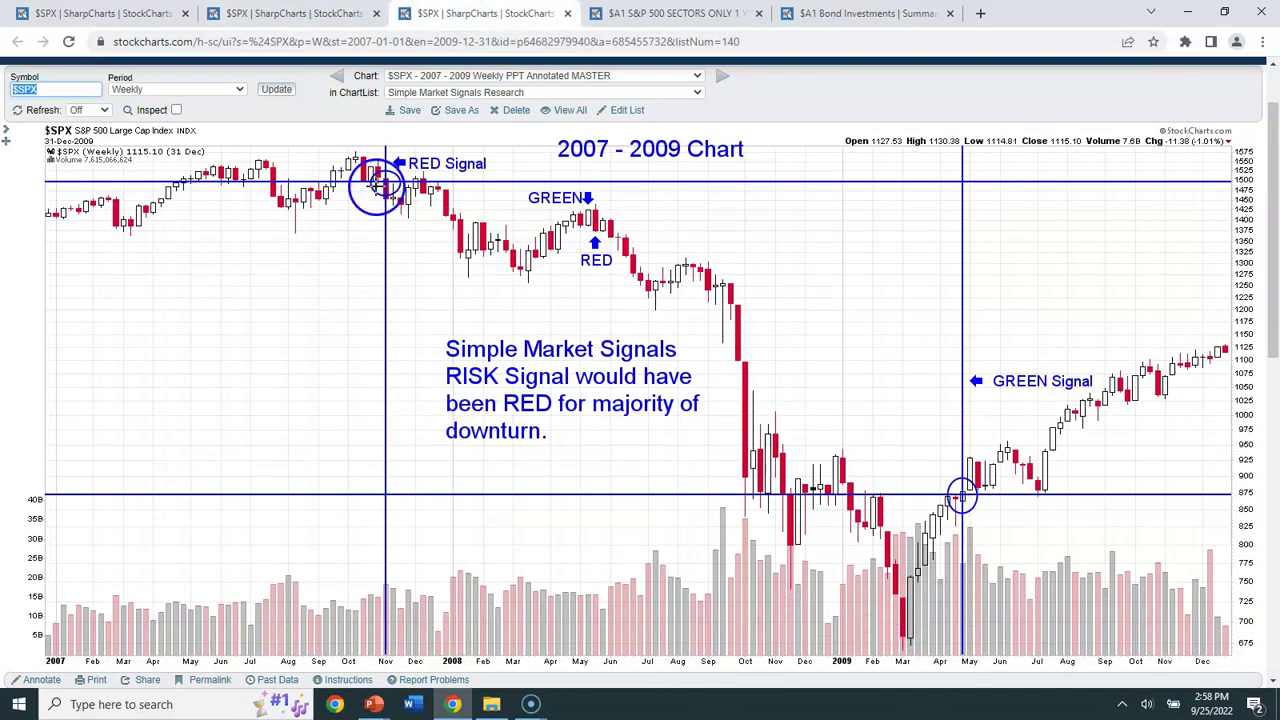
{"action": "left_click", "coordinate": [125, 13]}
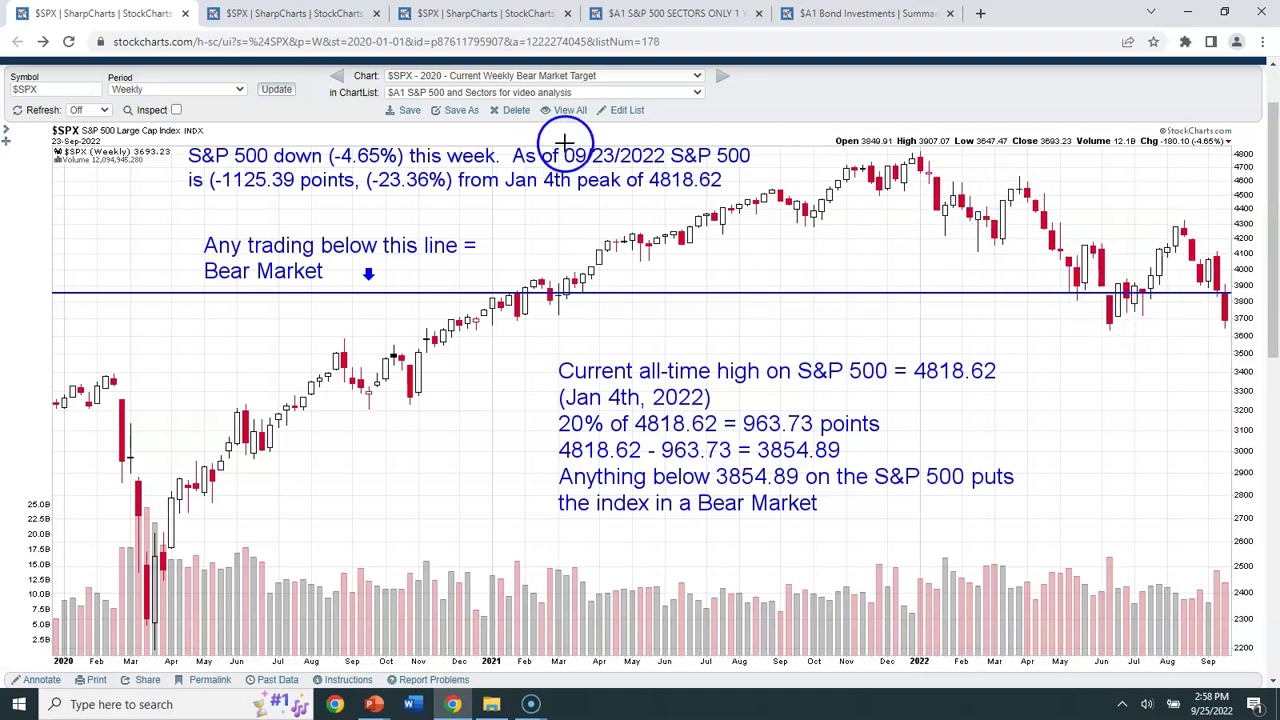
{"action": "left_click", "coordinate": [300, 14]}
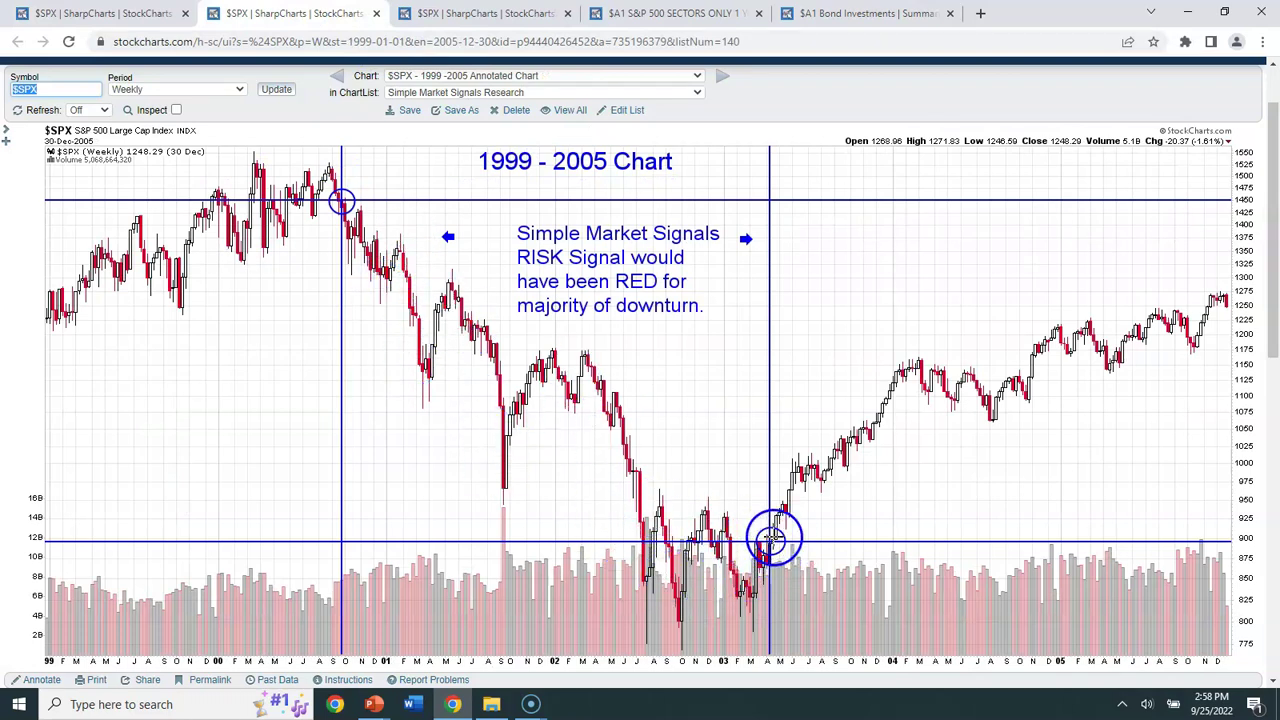
{"action": "left_click", "coordinate": [449, 14]}
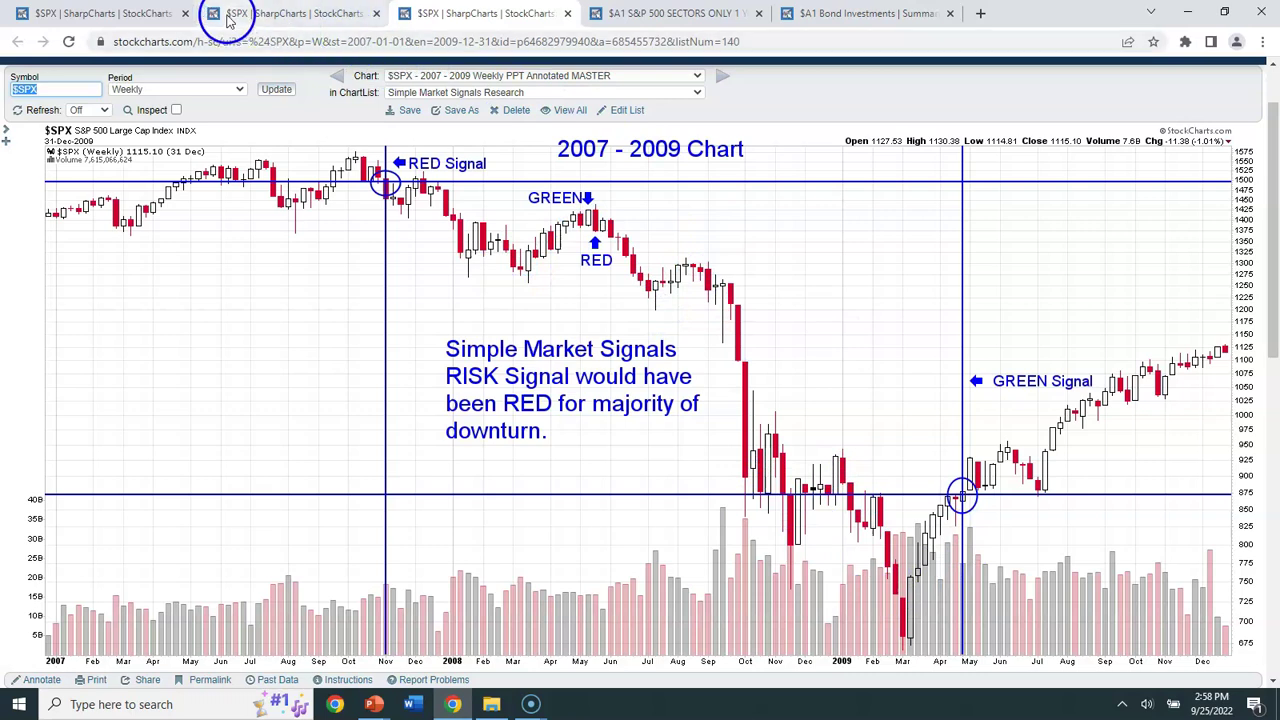
{"action": "left_click", "coordinate": [135, 14]}
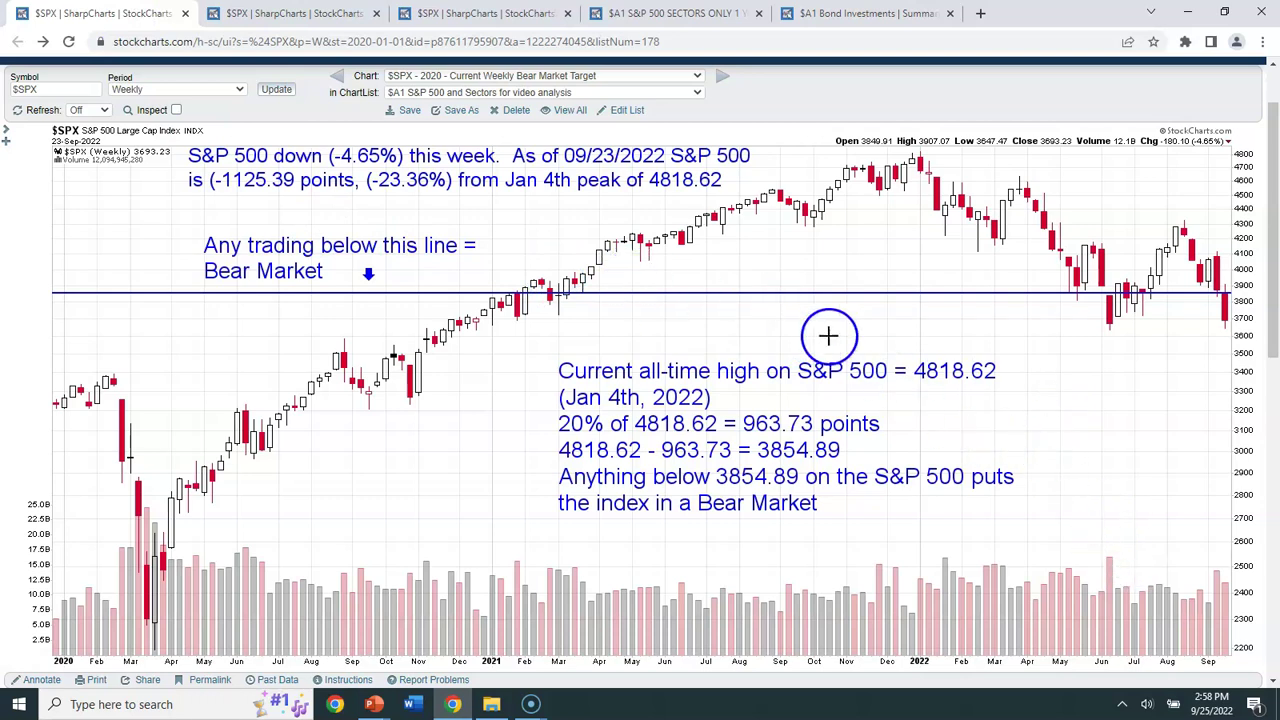
{"action": "left_click", "coordinate": [310, 15]}
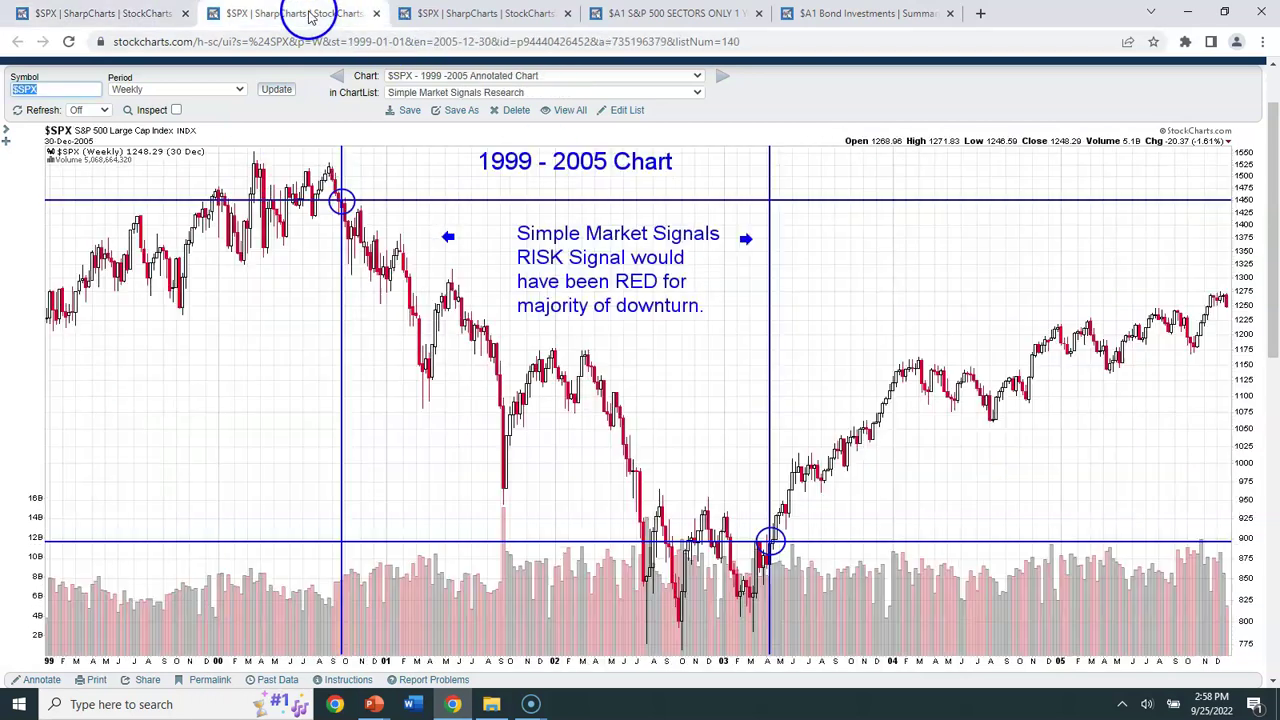
{"action": "left_click", "coordinate": [450, 14]}
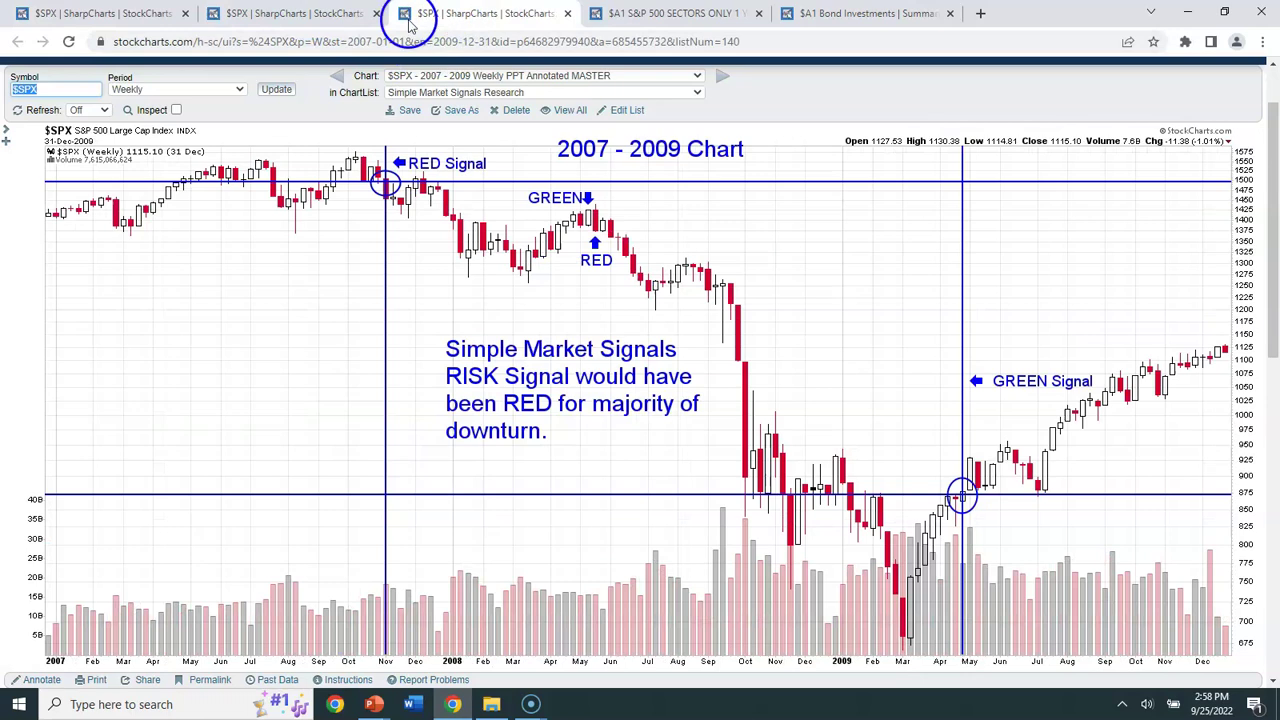
{"action": "left_click", "coordinate": [152, 14]}
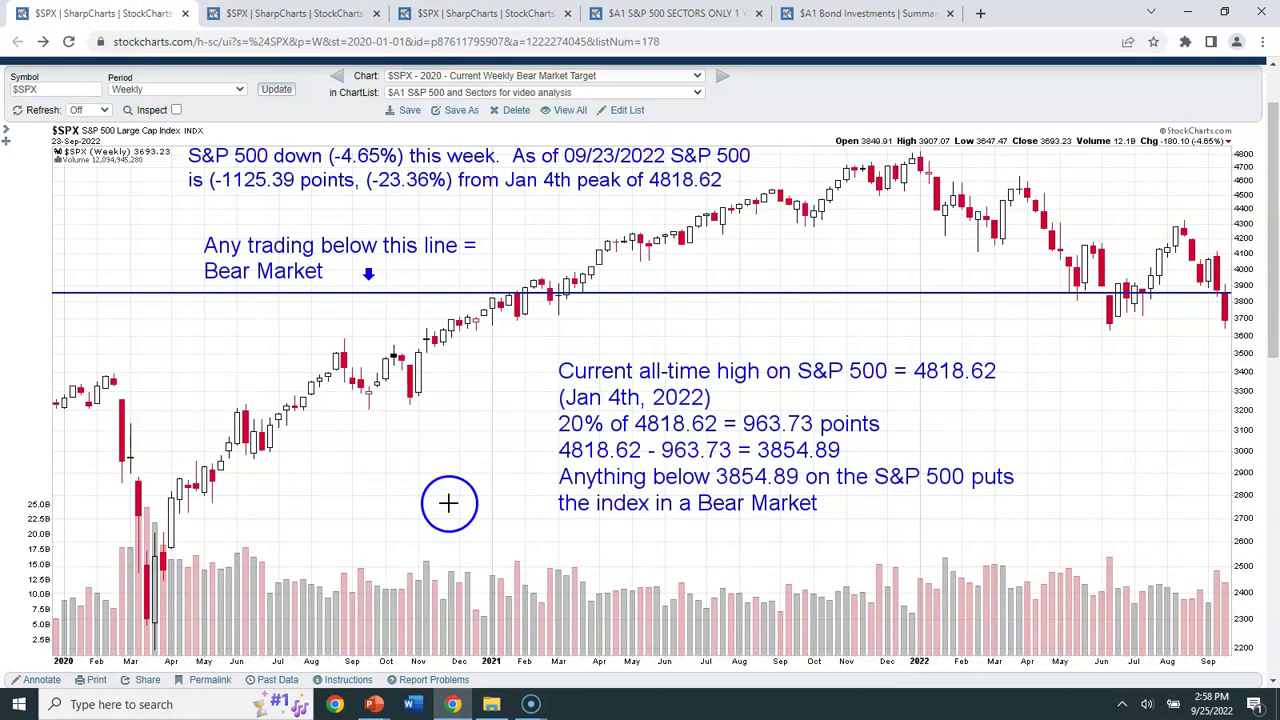
Annotate the weekly $SPX chart with Fibonacci retracement lines from the March 2020 low near 2189 to the January 2022 peak level near 4806
{"action": "left_click", "coordinate": [38, 680]}
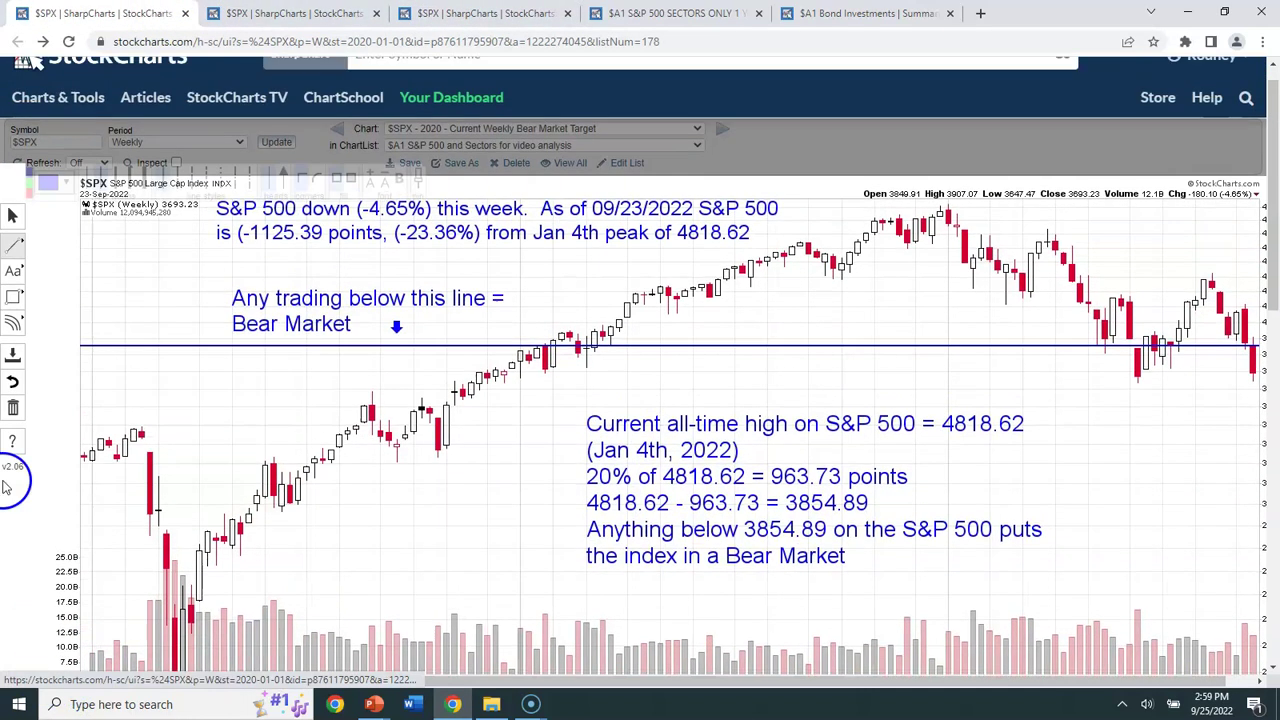
{"action": "left_click", "coordinate": [13, 320]}
{"action": "left_click", "coordinate": [89, 322]}
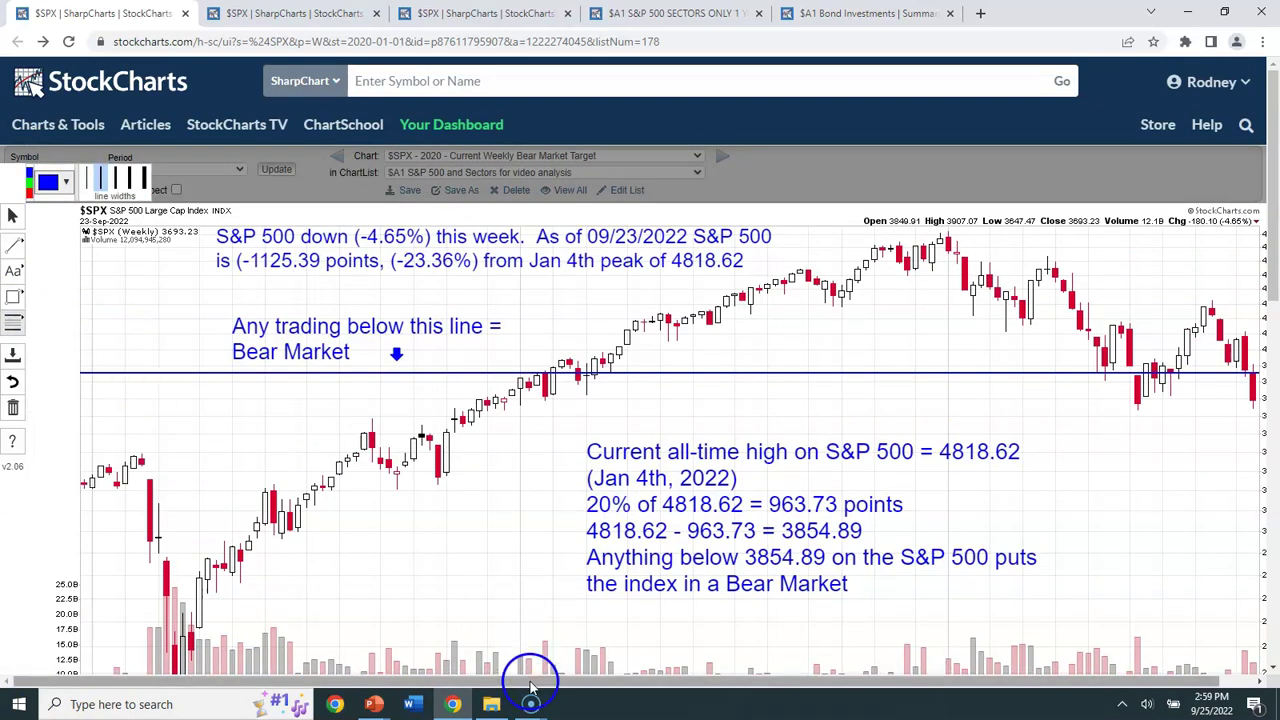
{"action": "left_click_drag", "start_coordinate": [497, 682], "coordinate": [837, 580]}
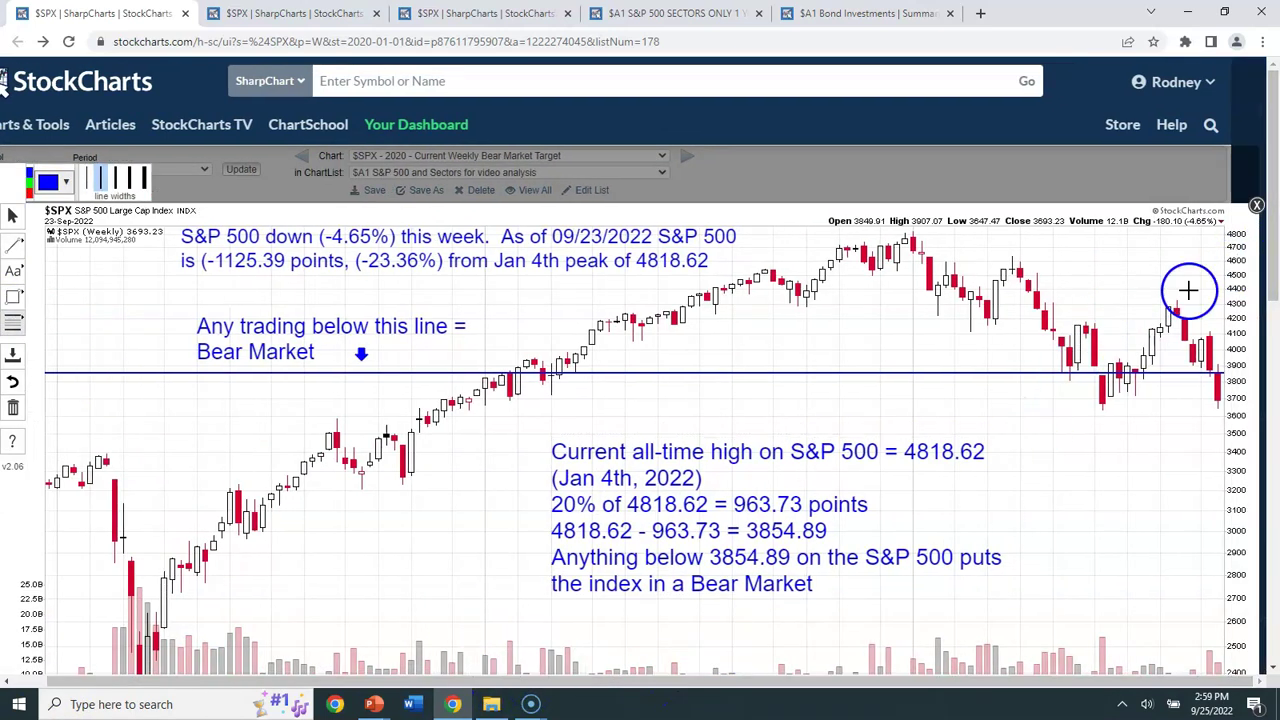
{"action": "scroll", "coordinate": [1160, 320], "scroll_direction": "down", "scroll_amount": 1}
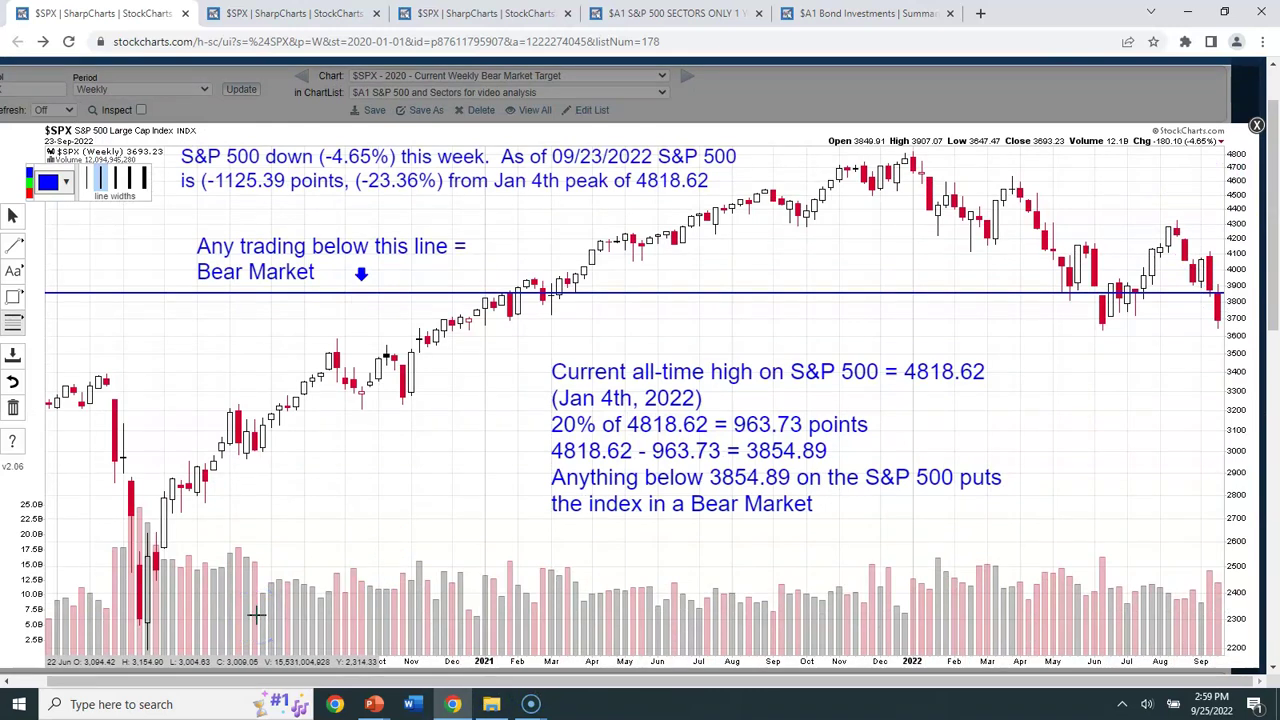
{"action": "mouse_move", "coordinate": [256, 615]}
{"action": "left_mouse_down"}
{"action": "mouse_move", "coordinate": [138, 648]}
{"action": "mouse_move", "coordinate": [514, 606]}
{"action": "mouse_move", "coordinate": [1149, 491]}
{"action": "mouse_move", "coordinate": [1160, 288]}
{"action": "mouse_move", "coordinate": [1213, 158]}
{"action": "mouse_move", "coordinate": [1236, 153]}
{"action": "left_mouse_up"}
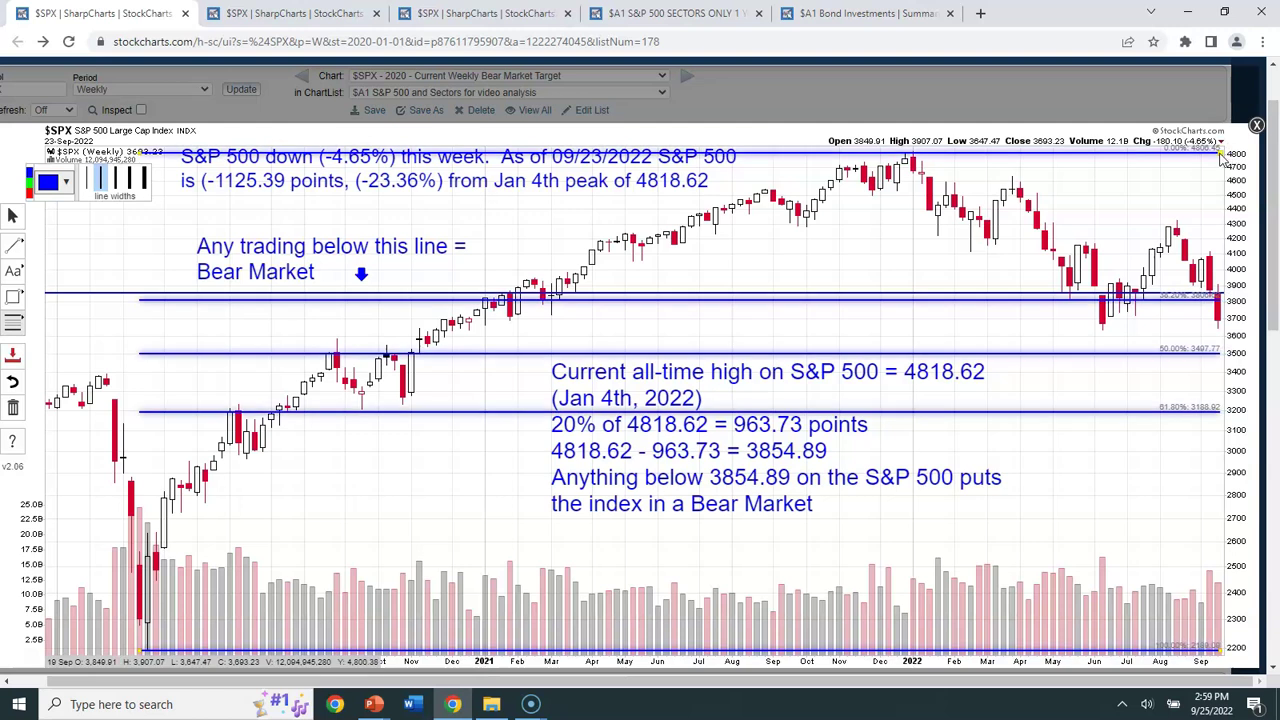
{"action": "left_click_drag", "start_coordinate": [137, 652], "coordinate": [142, 658]}
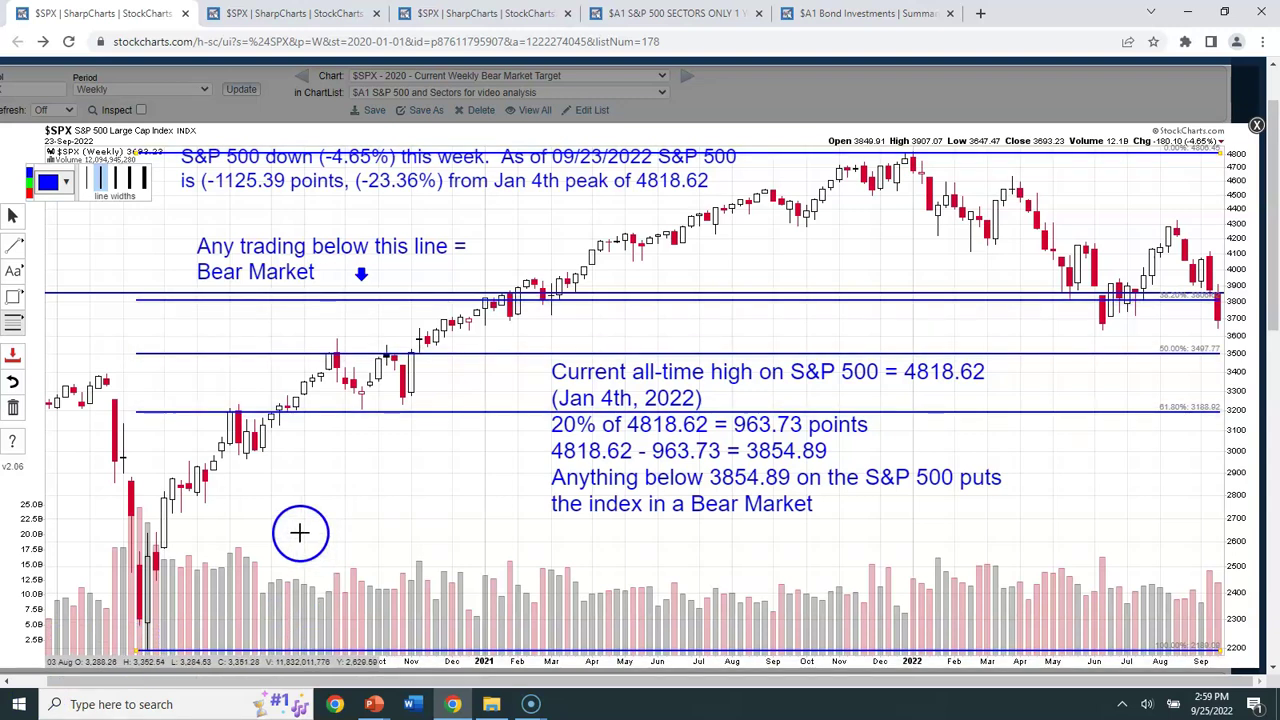
Move the all-time high calculation note below the 61.8% retracement line, and exit the annotations with changes saved
{"action": "mouse_move", "coordinate": [746, 503]}
{"action": "left_mouse_down"}
{"action": "mouse_move", "coordinate": [671, 491]}
{"action": "mouse_move", "coordinate": [540, 545]}
{"action": "mouse_move", "coordinate": [439, 553]}
{"action": "left_mouse_up"}
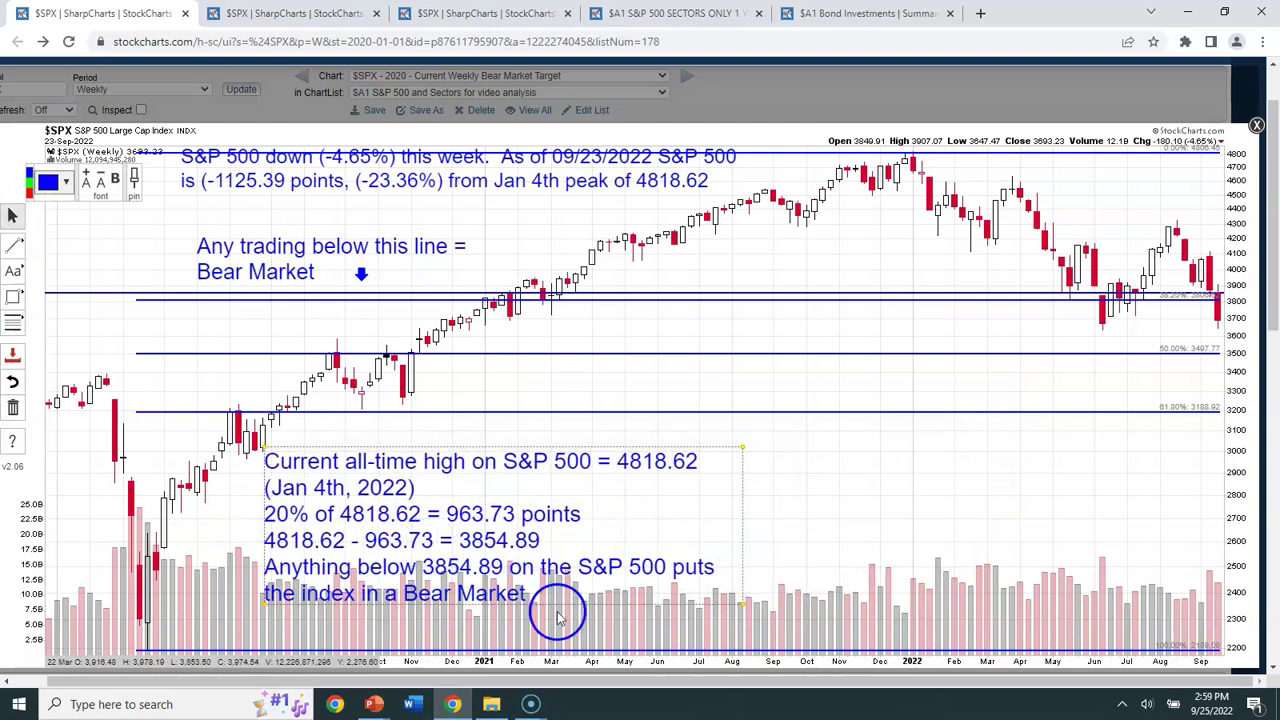
{"action": "left_click", "coordinate": [1257, 127]}
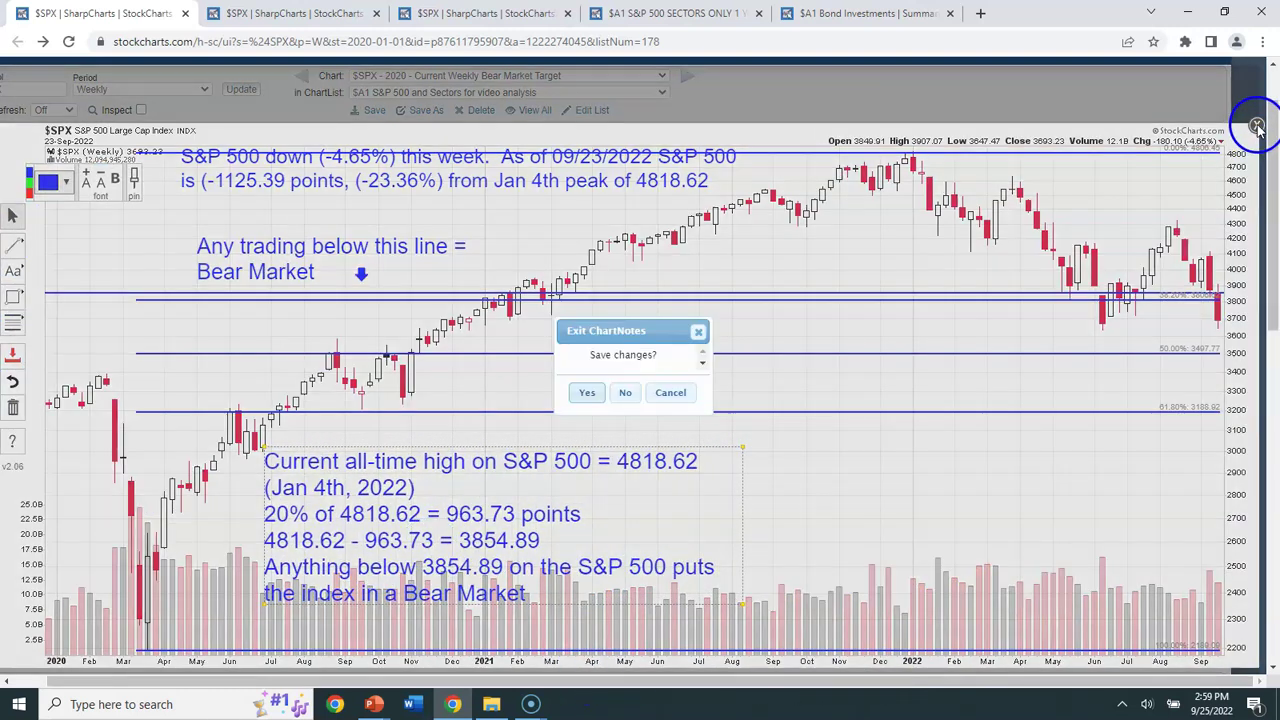
{"action": "left_click", "coordinate": [584, 390]}
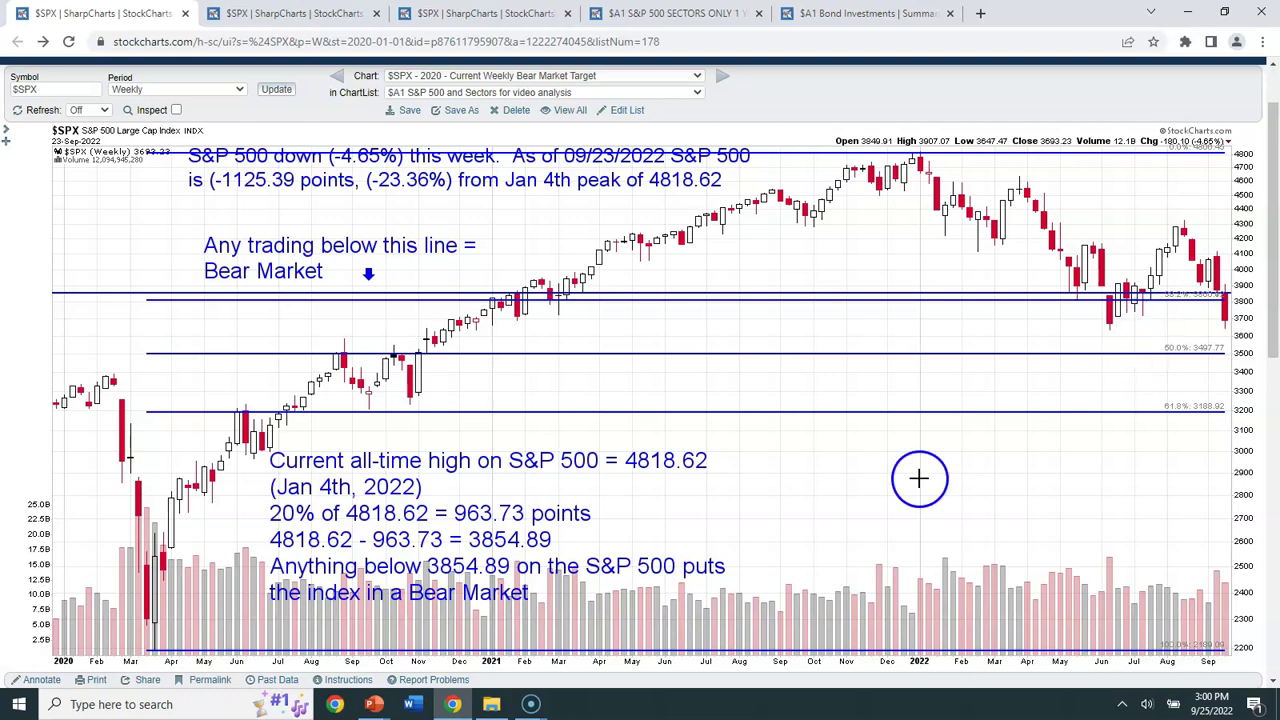
Set the start date of the annotated weekly $SPX chart to 2022-01-03 and view the retracement lines over 2022
{"action": "scroll", "coordinate": [353, 574], "scroll_direction": "down", "scroll_amount": 2}
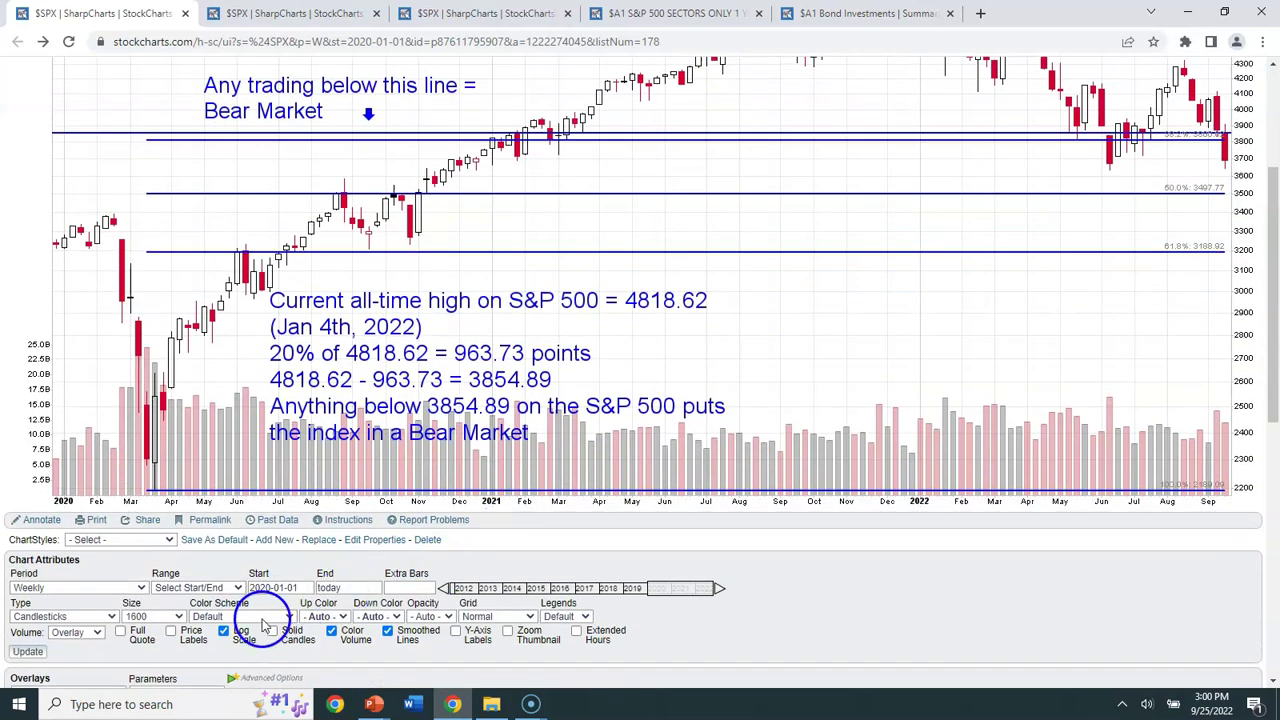
{"action": "left_click", "coordinate": [275, 587]}
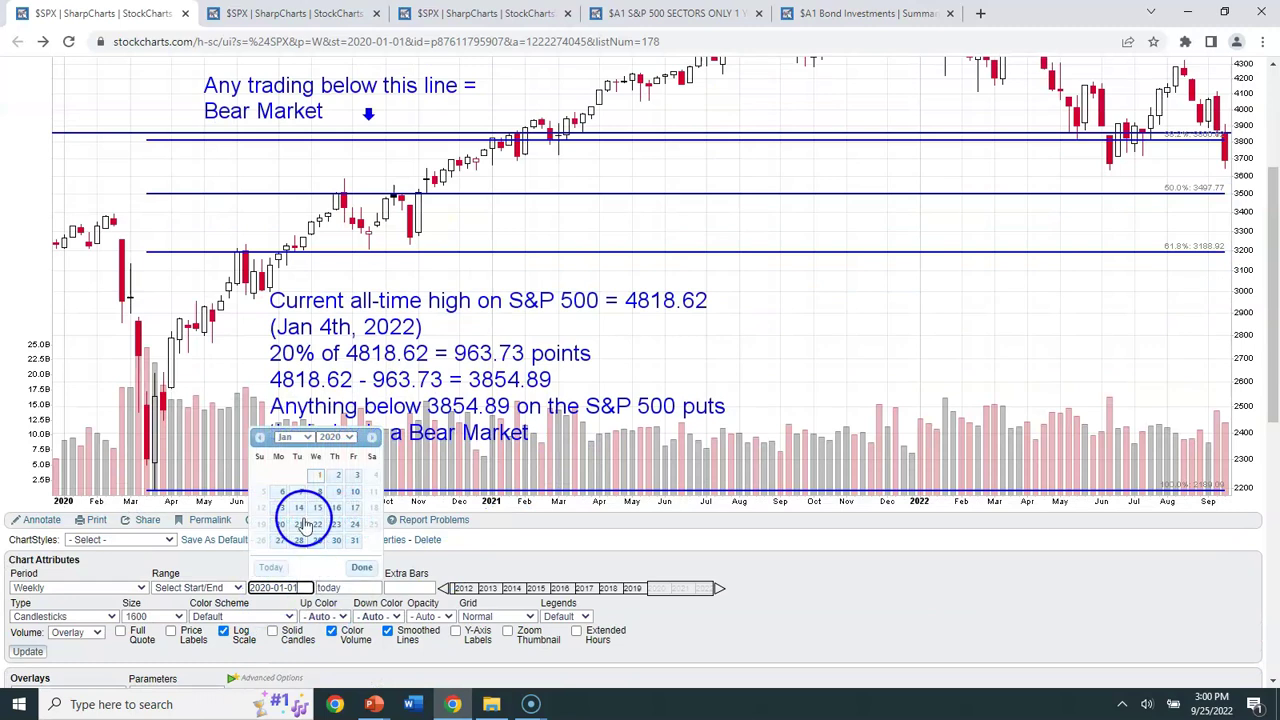
{"action": "left_click", "coordinate": [335, 437]}
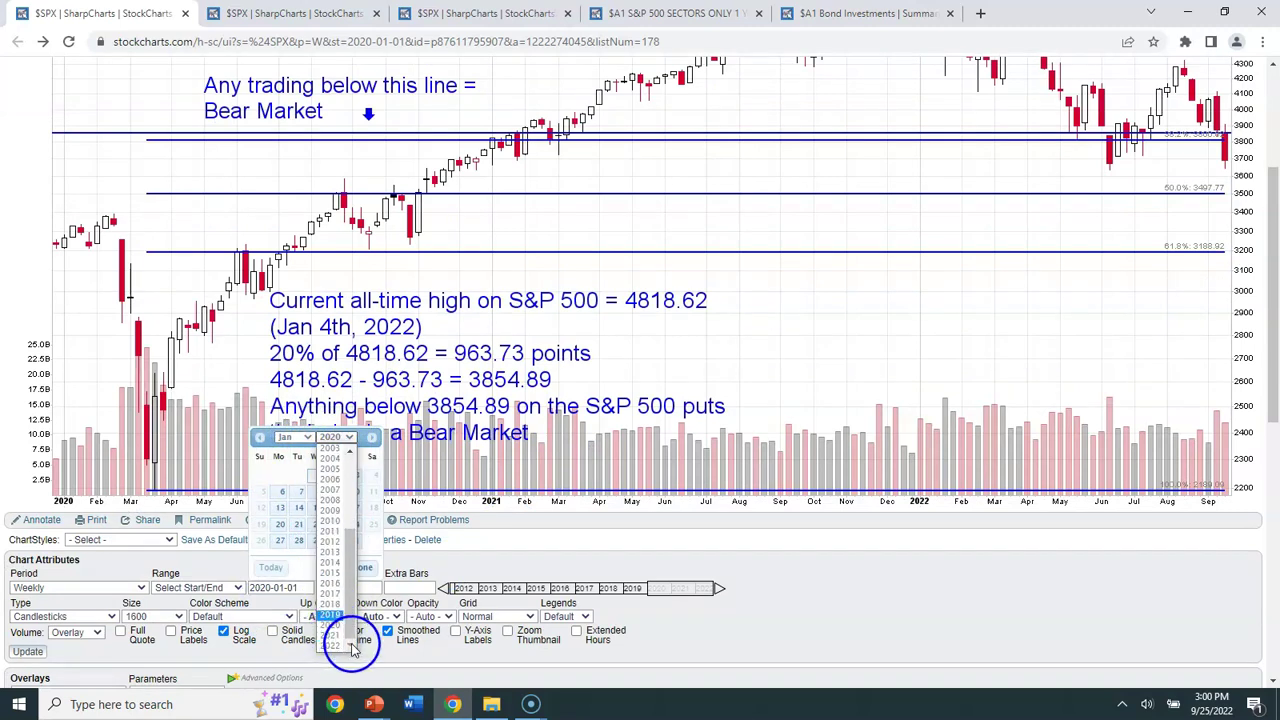
{"action": "left_click", "coordinate": [330, 645]}
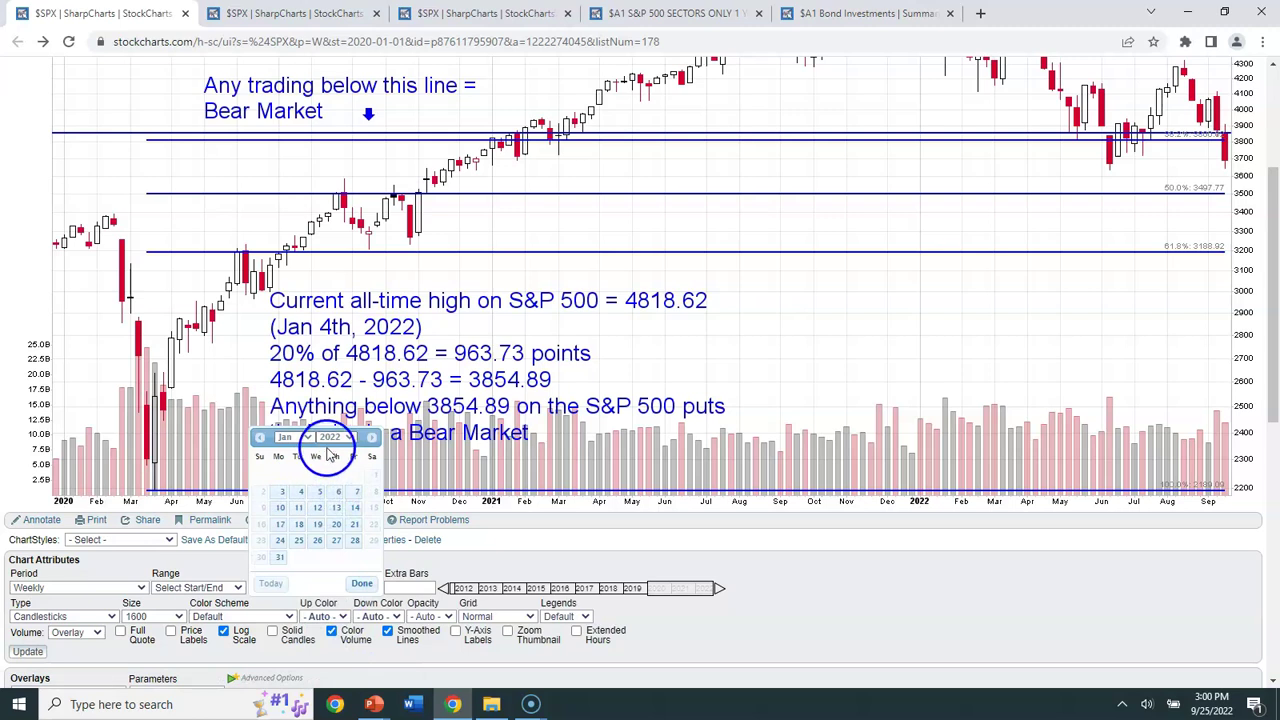
{"action": "left_click", "coordinate": [281, 491]}
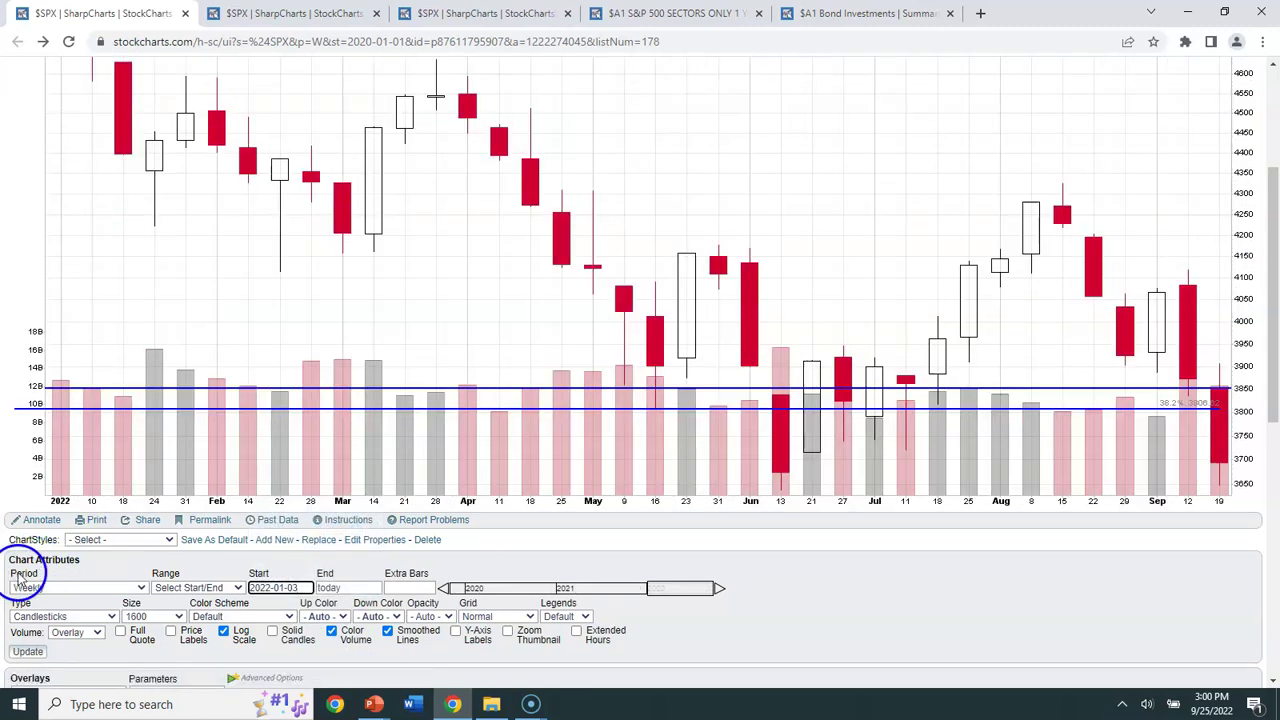
{"action": "scroll", "coordinate": [266, 543], "scroll_direction": "up", "scroll_amount": 2}
{"action": "scroll", "coordinate": [732, 459], "scroll_direction": "down", "scroll_amount": 1}
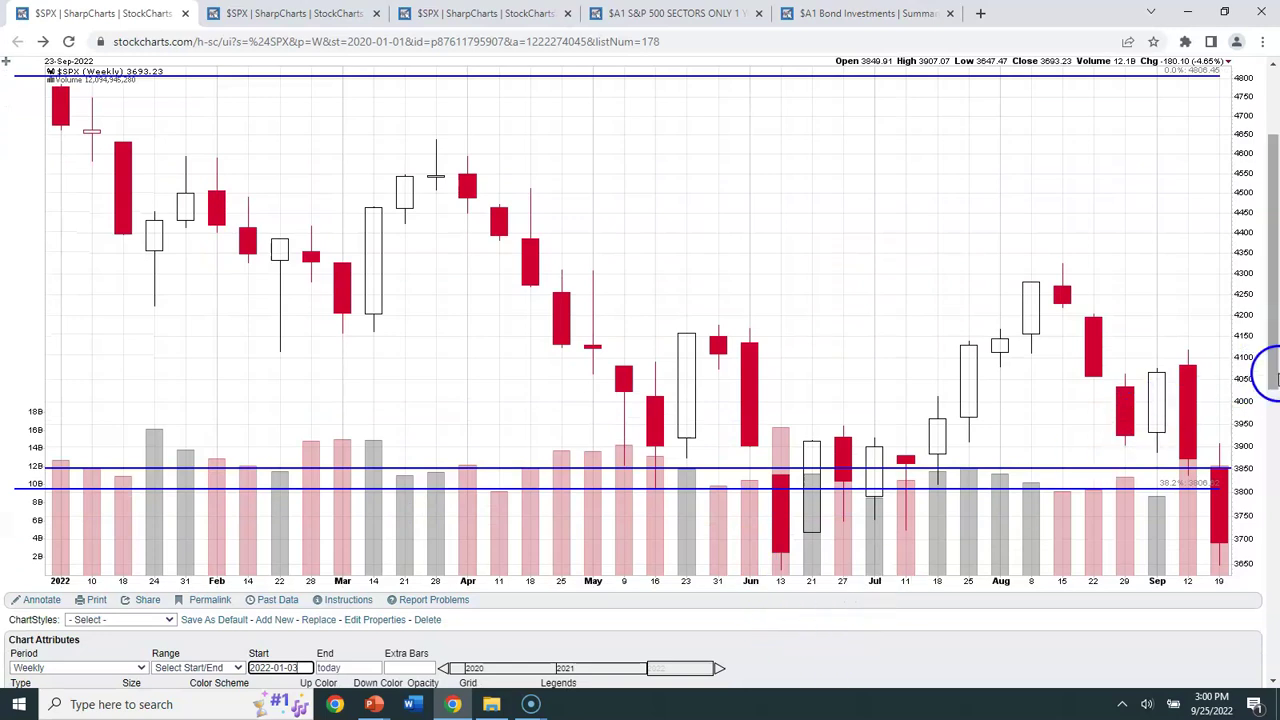
Set the start date of the annotated weekly $SPX chart to 2020-01-01 to show the full retracement range
{"action": "scroll", "coordinate": [1105, 395], "scroll_direction": "down", "scroll_amount": 1}
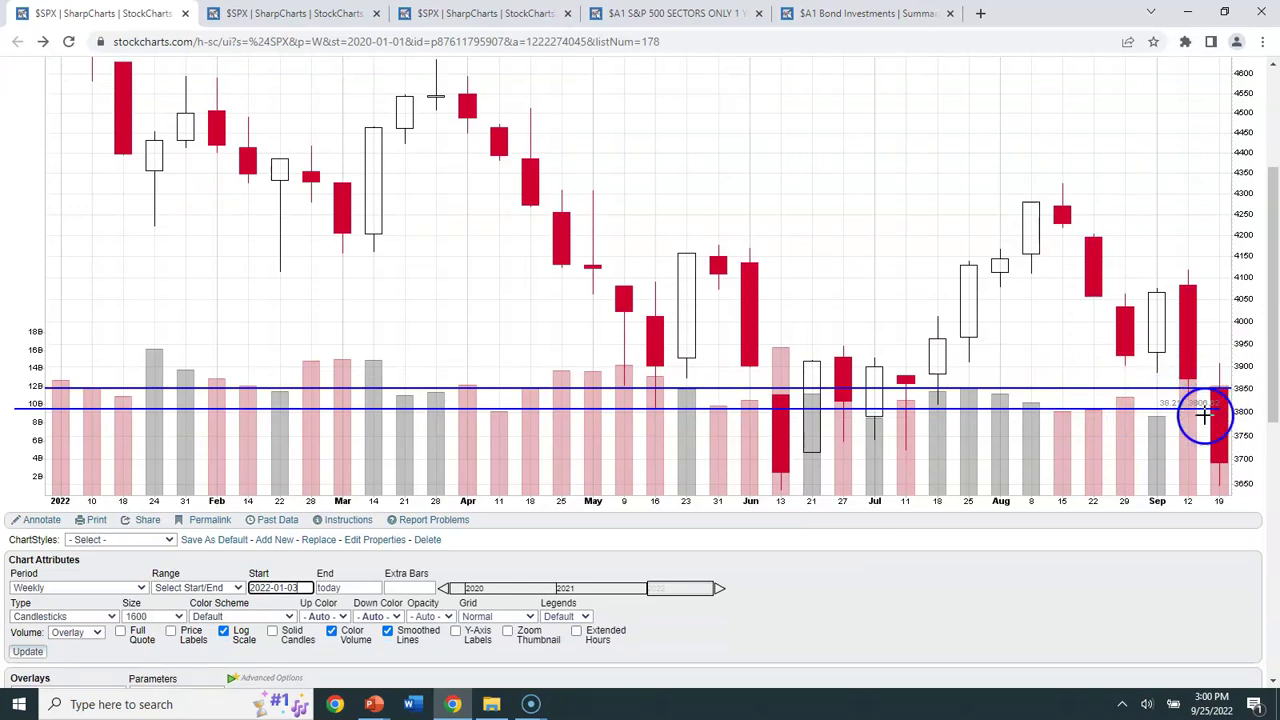
{"action": "scroll", "coordinate": [1203, 447], "scroll_direction": "up", "scroll_amount": 3}
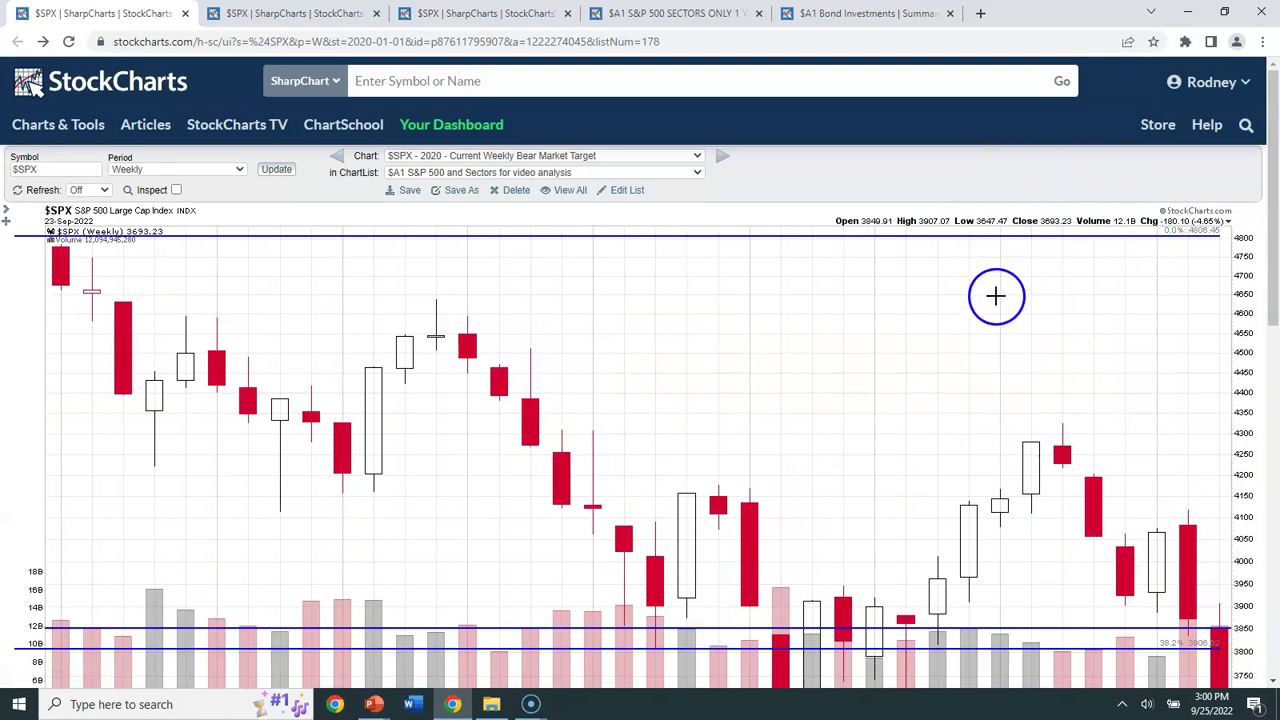
{"action": "scroll", "coordinate": [1111, 362], "scroll_direction": "down", "scroll_amount": 1}
{"action": "scroll", "coordinate": [1109, 358], "scroll_direction": "down", "scroll_amount": 2}
{"action": "scroll", "coordinate": [1020, 346], "scroll_direction": "up", "scroll_amount": 1}
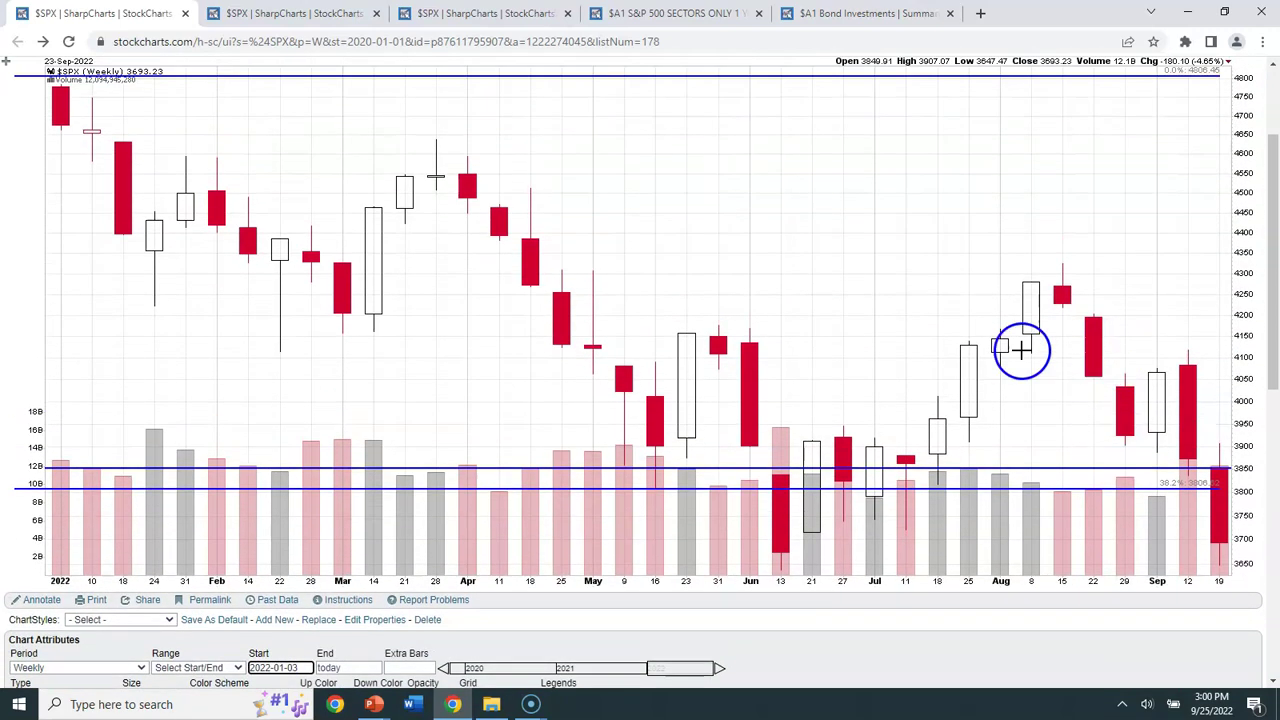
{"action": "scroll", "coordinate": [590, 460], "scroll_direction": "down", "scroll_amount": 1}
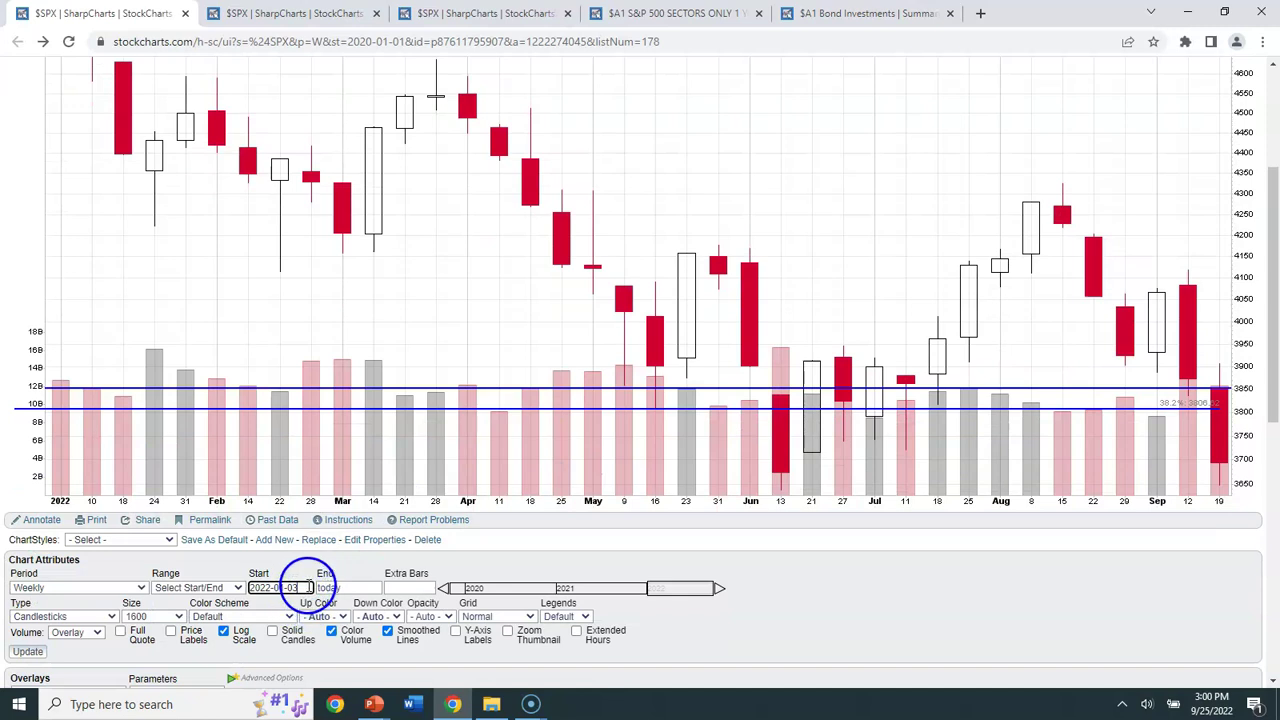
{"action": "left_click", "coordinate": [300, 588]}
{"action": "left_click", "coordinate": [334, 421]}
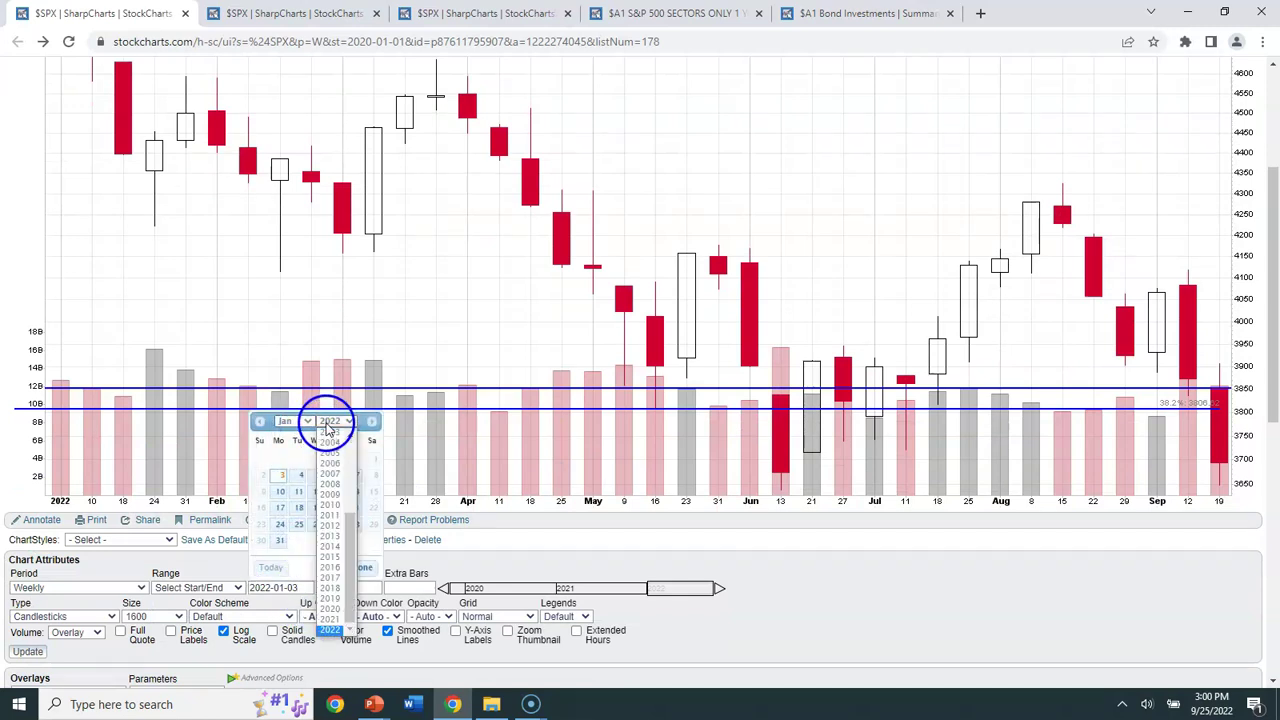
{"action": "left_click", "coordinate": [330, 608]}
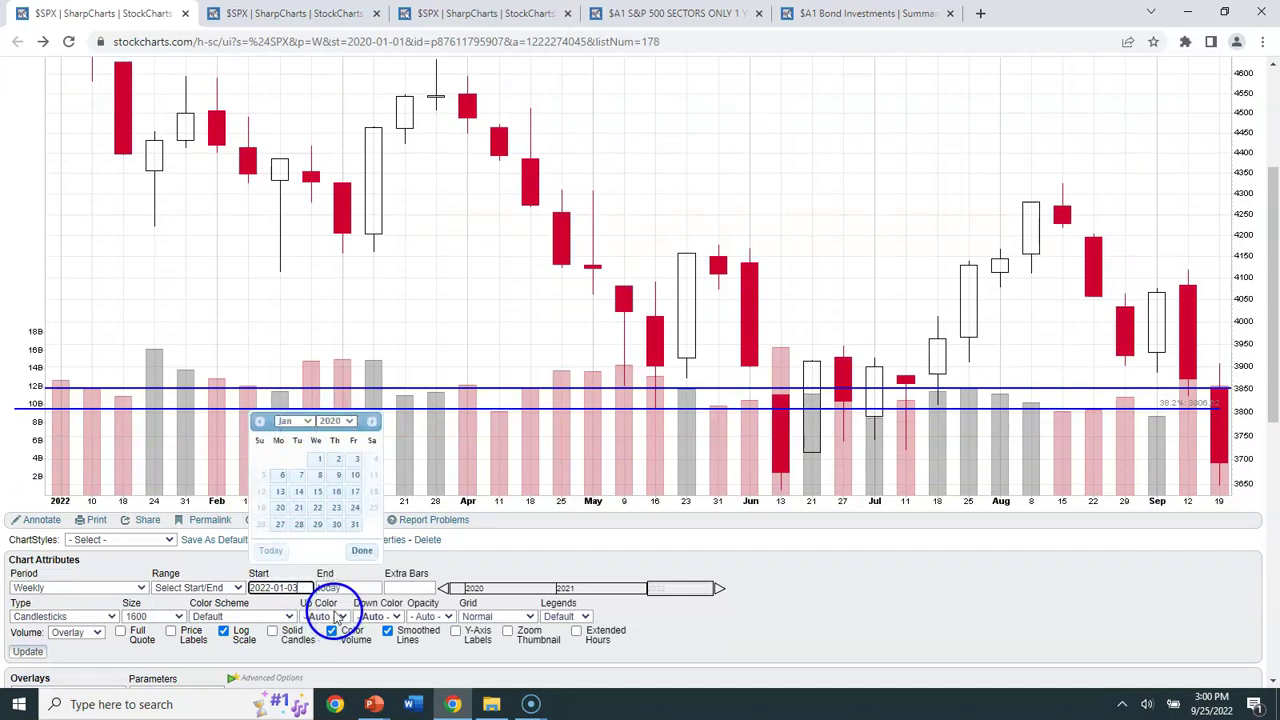
{"action": "left_click", "coordinate": [316, 465]}
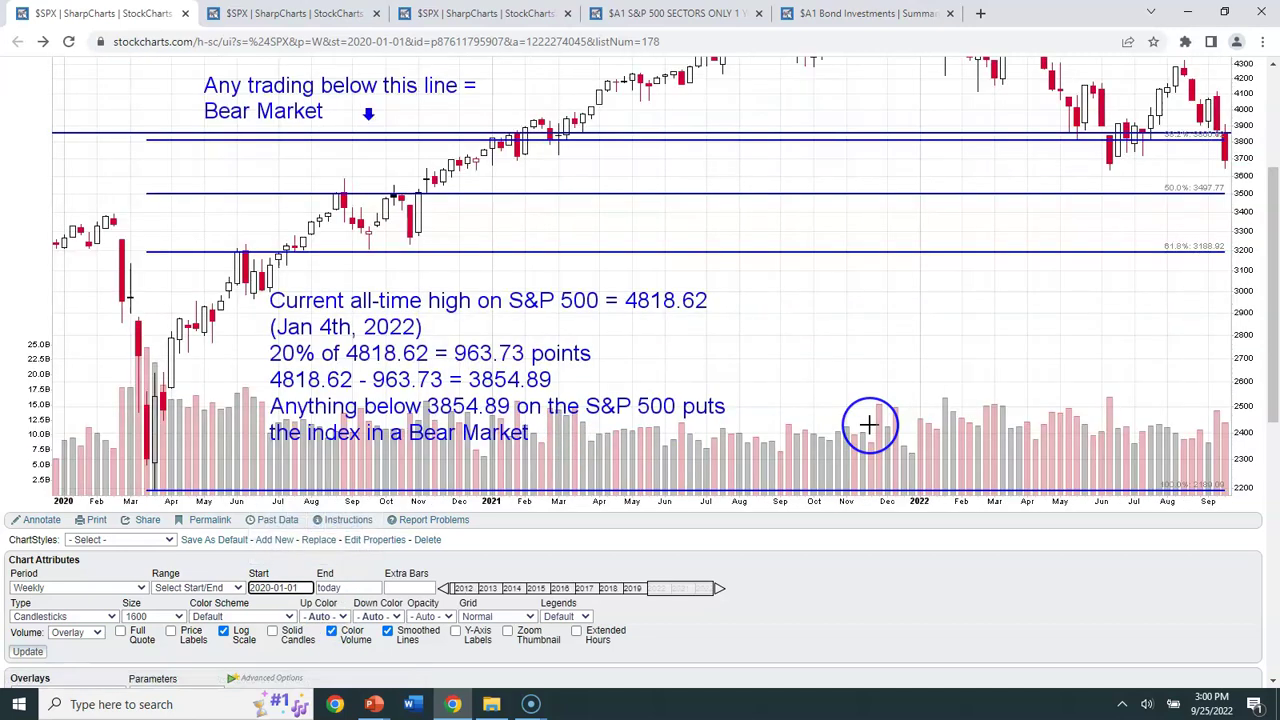
{"action": "scroll", "coordinate": [869, 426], "scroll_direction": "up", "scroll_amount": 3}
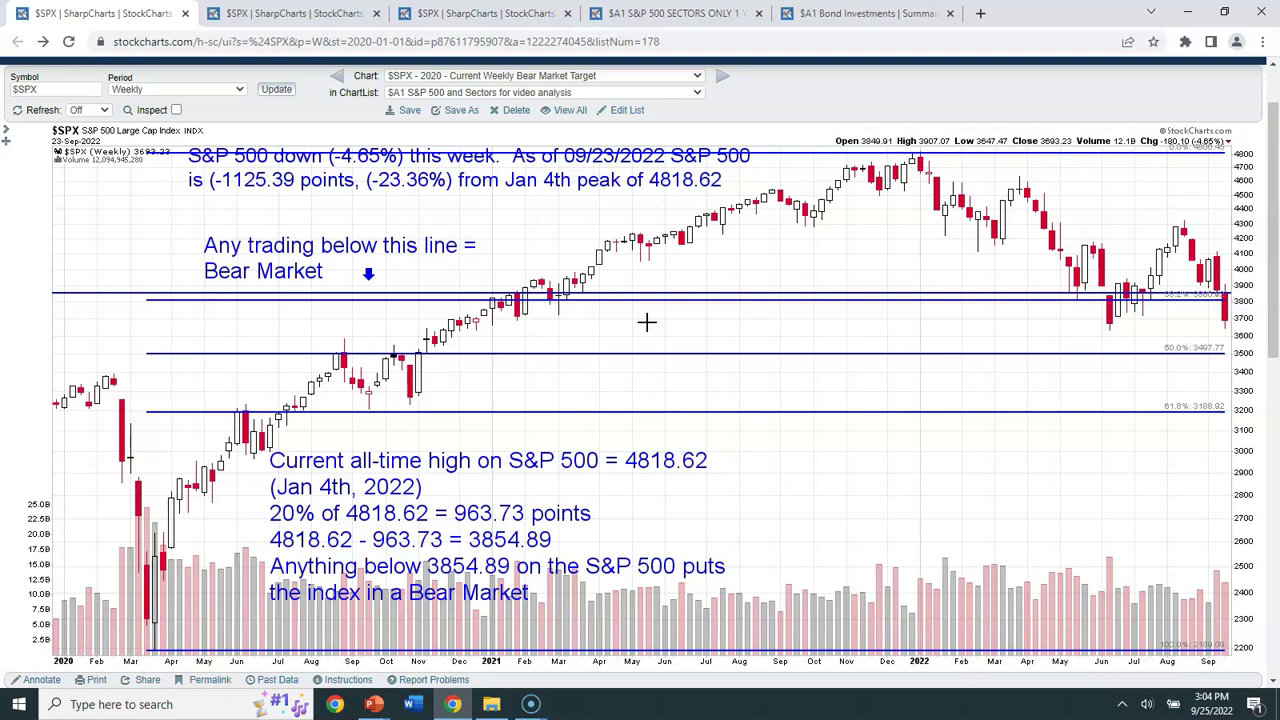
Review the 1999 - 2005 and 2007 - 2009 $SPX charts along with the one-week S&P 500 sector and bond investment summaries
{"action": "left_click", "coordinate": [285, 13]}
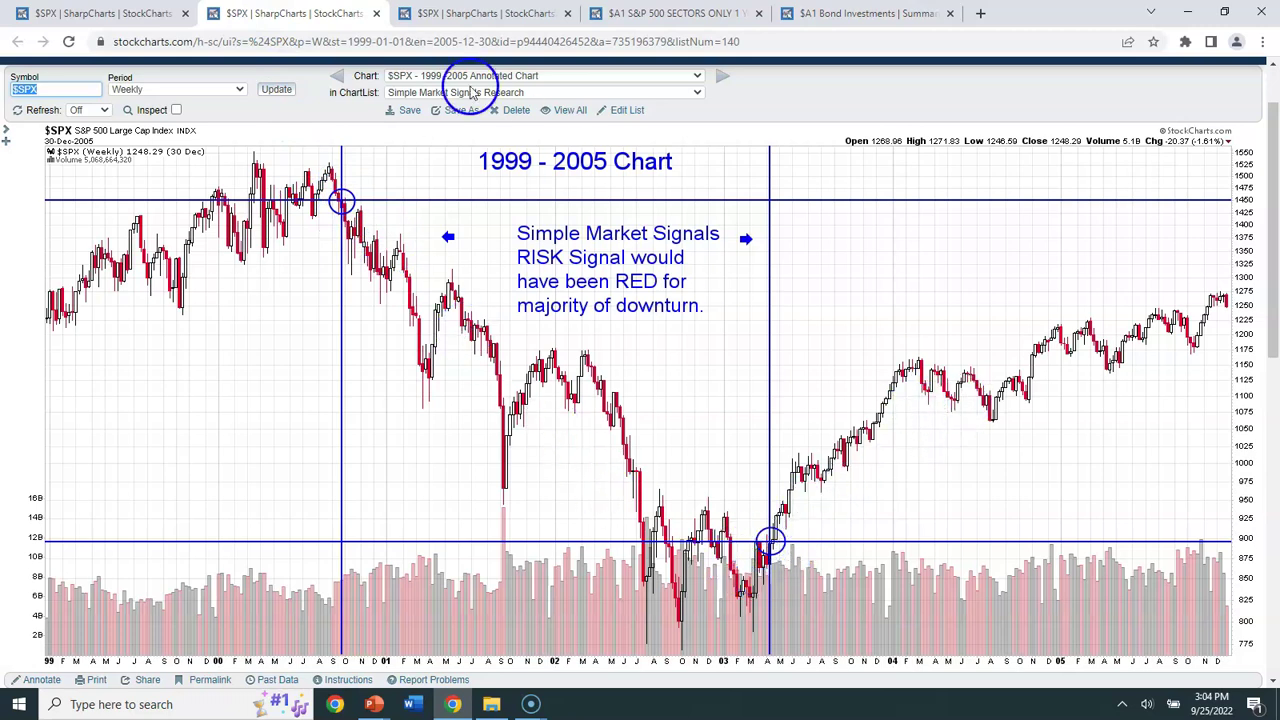
{"action": "left_click", "coordinate": [482, 13]}
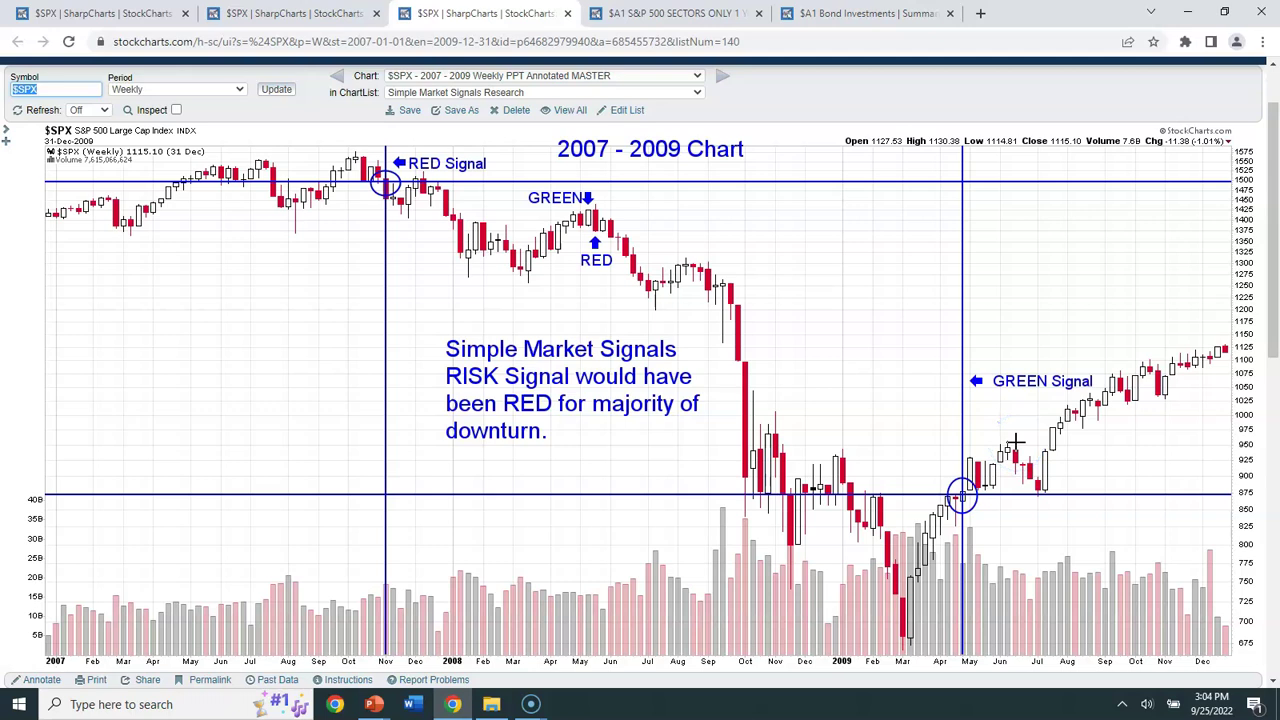
{"action": "mouse_move", "coordinate": [1015, 440]}
{"action": "left_mouse_down"}
{"action": "mouse_move", "coordinate": [982, 420]}
{"action": "mouse_move", "coordinate": [979, 392]}
{"action": "left_mouse_up"}
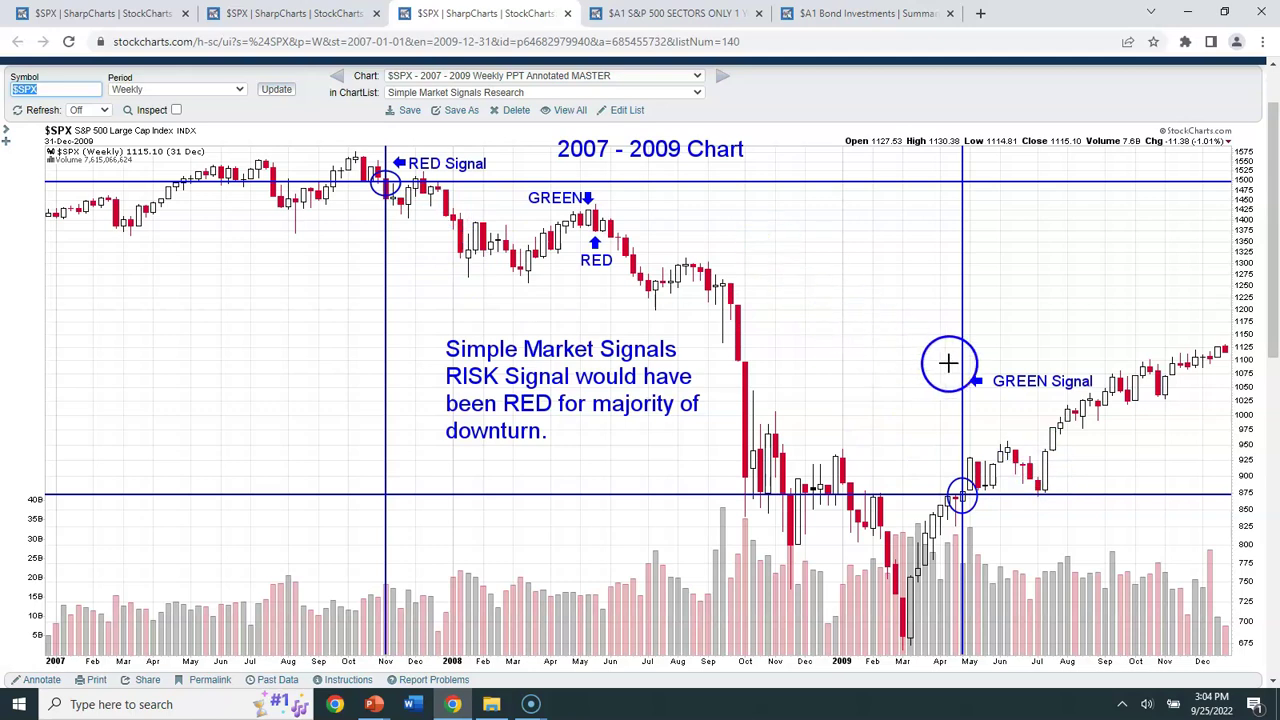
{"action": "left_click", "coordinate": [665, 13]}
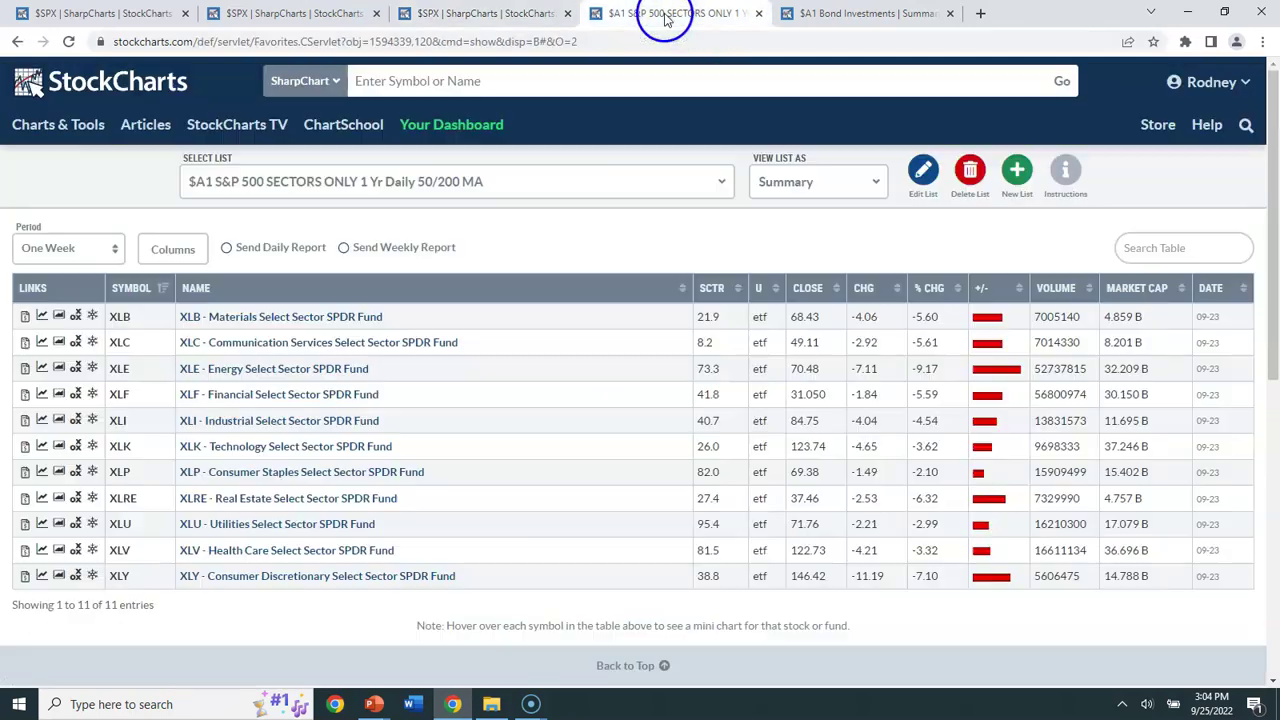
{"action": "left_click", "coordinate": [855, 13]}
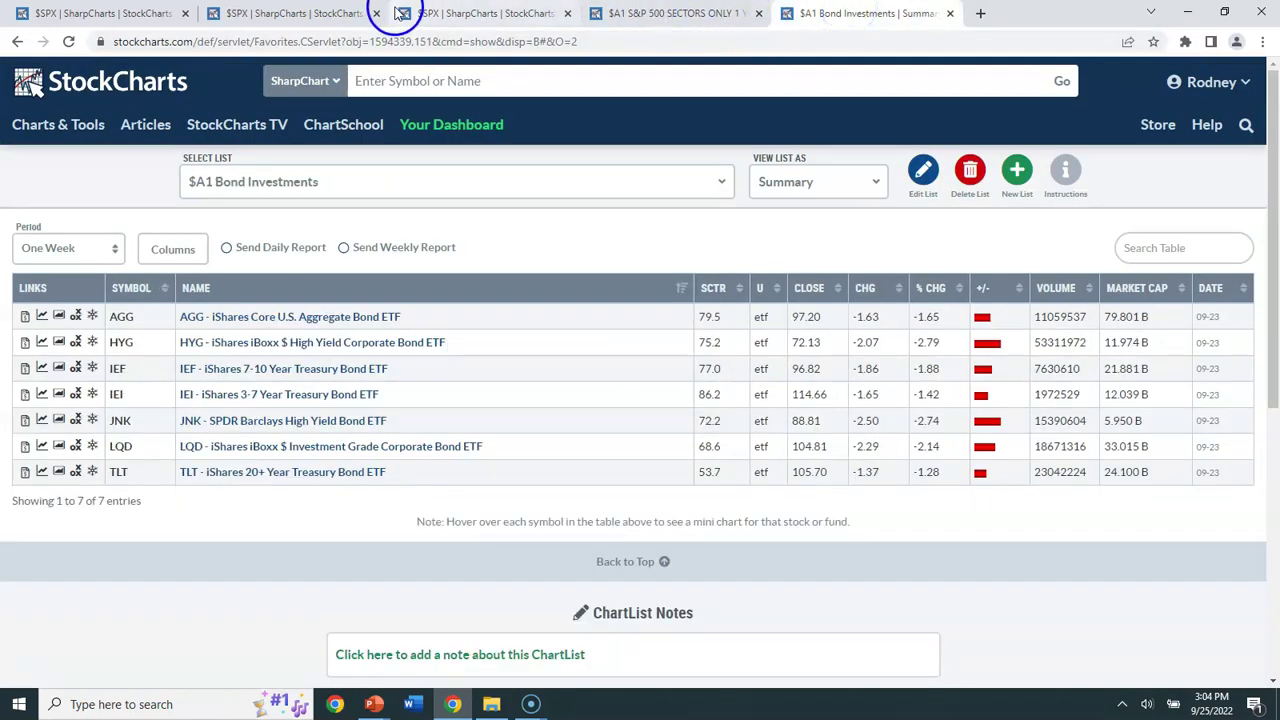
{"action": "left_click", "coordinate": [483, 12]}
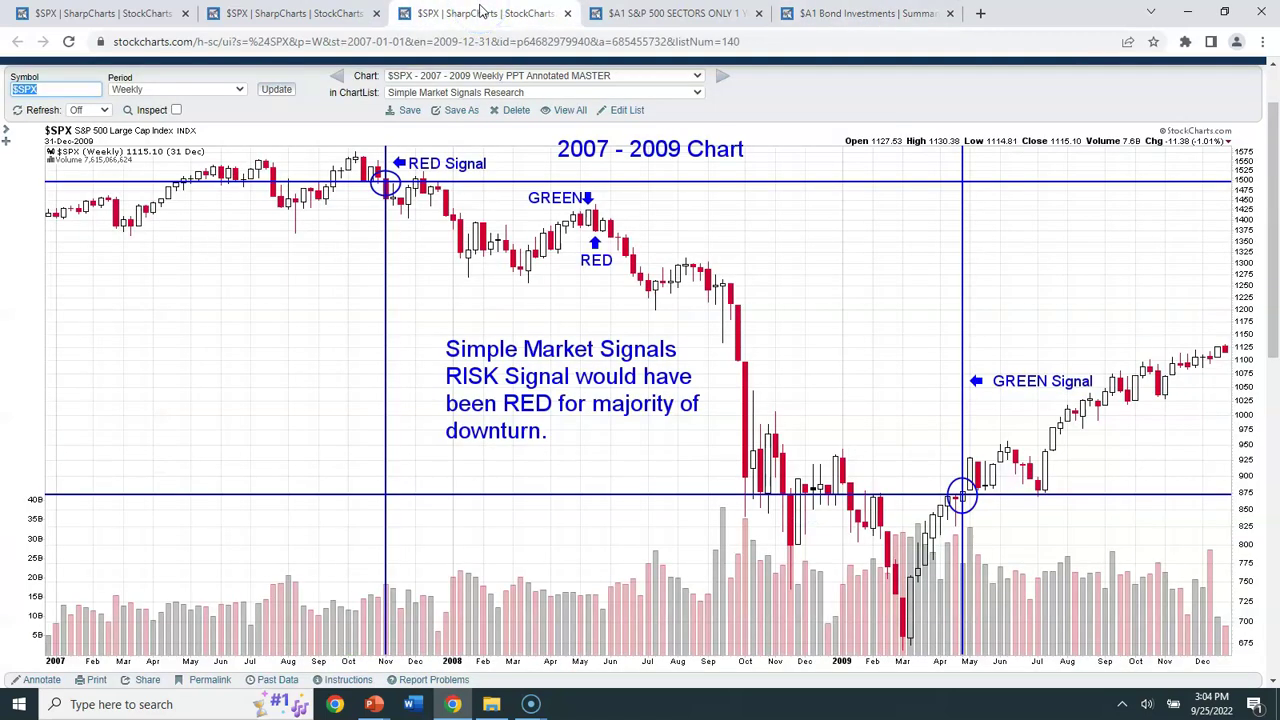